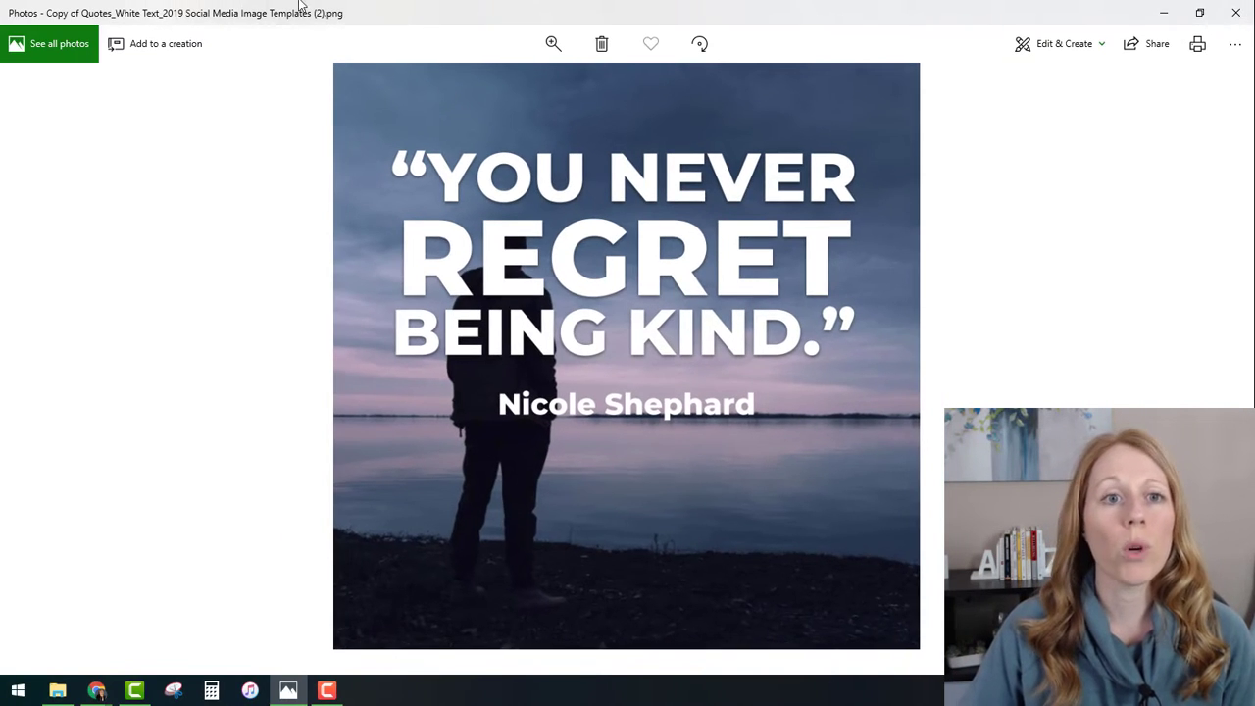
Step: Close the example image and create a new blank presentation in the shared AG.com folder
click(1238, 10)
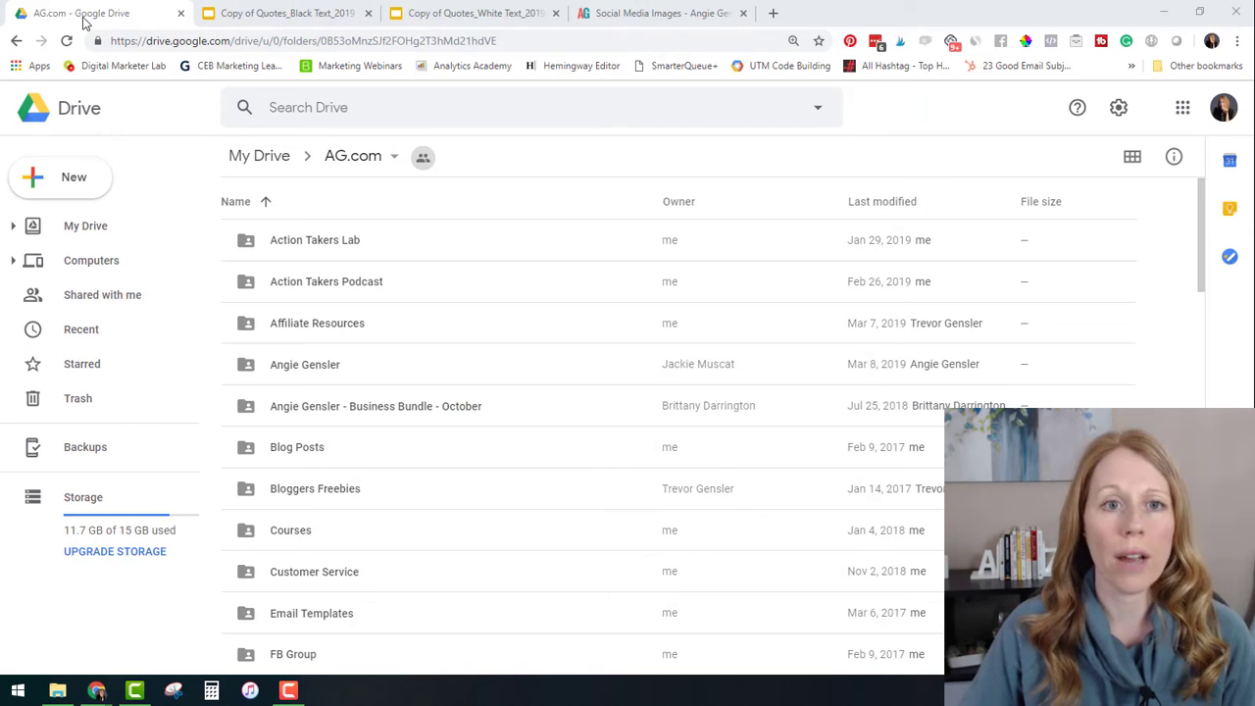
click(71, 181)
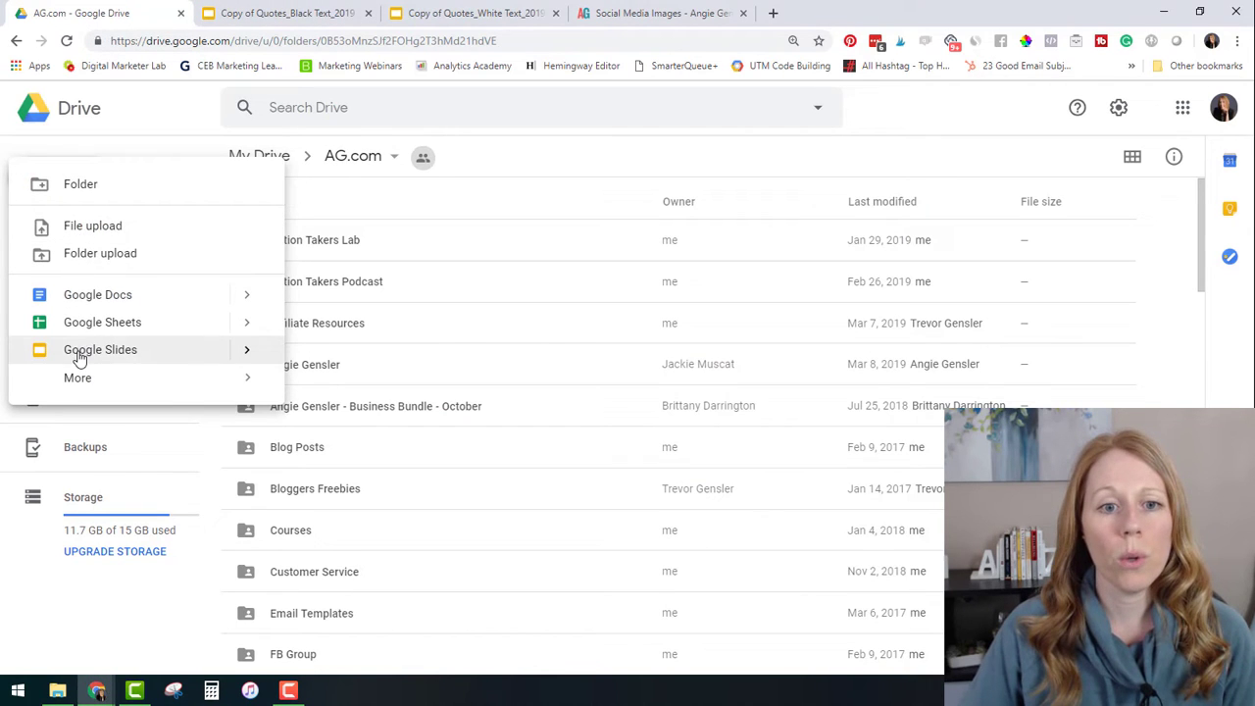
mouse_move(240, 353)
click(331, 365)
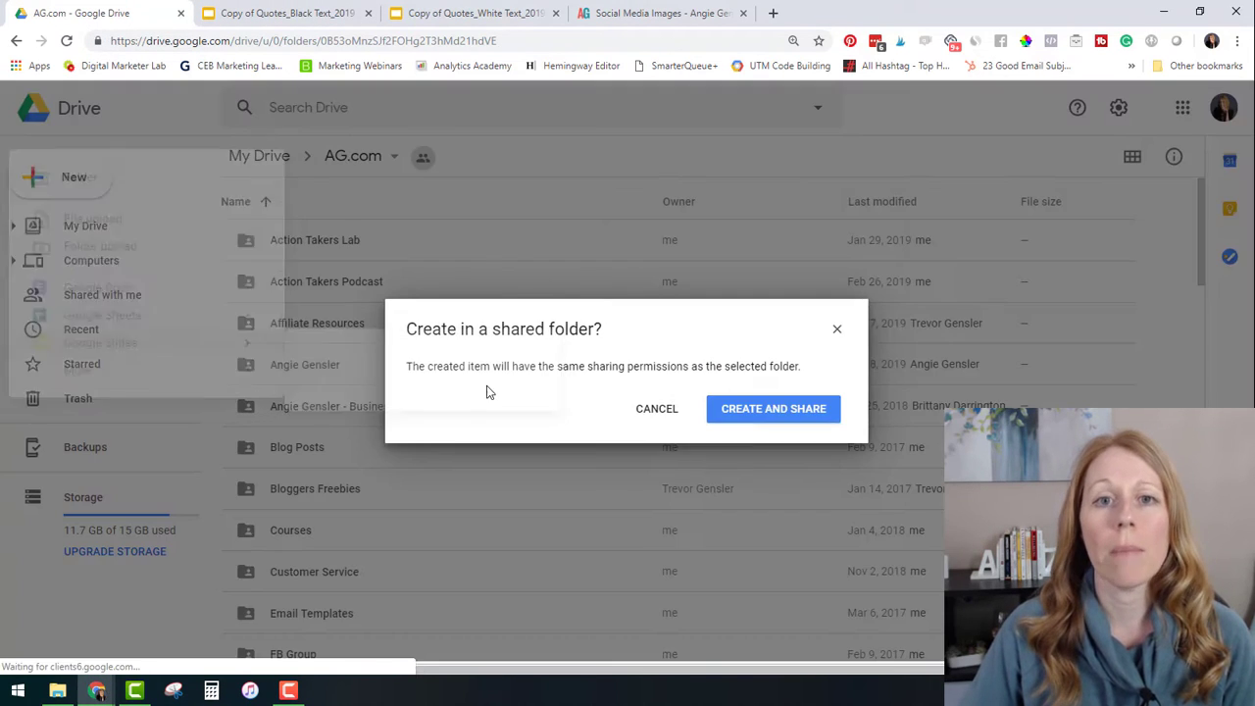
click(767, 415)
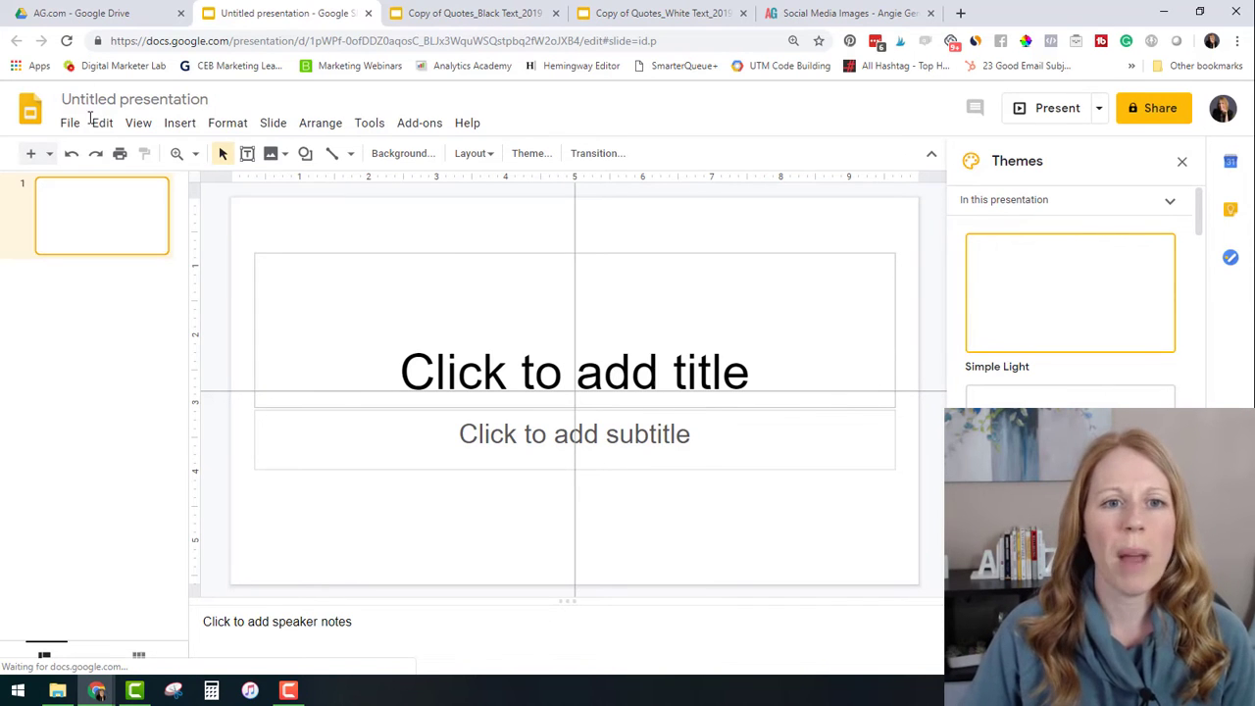
Step: Set the page size to a custom 1080 × 1080 pixels square
click(69, 125)
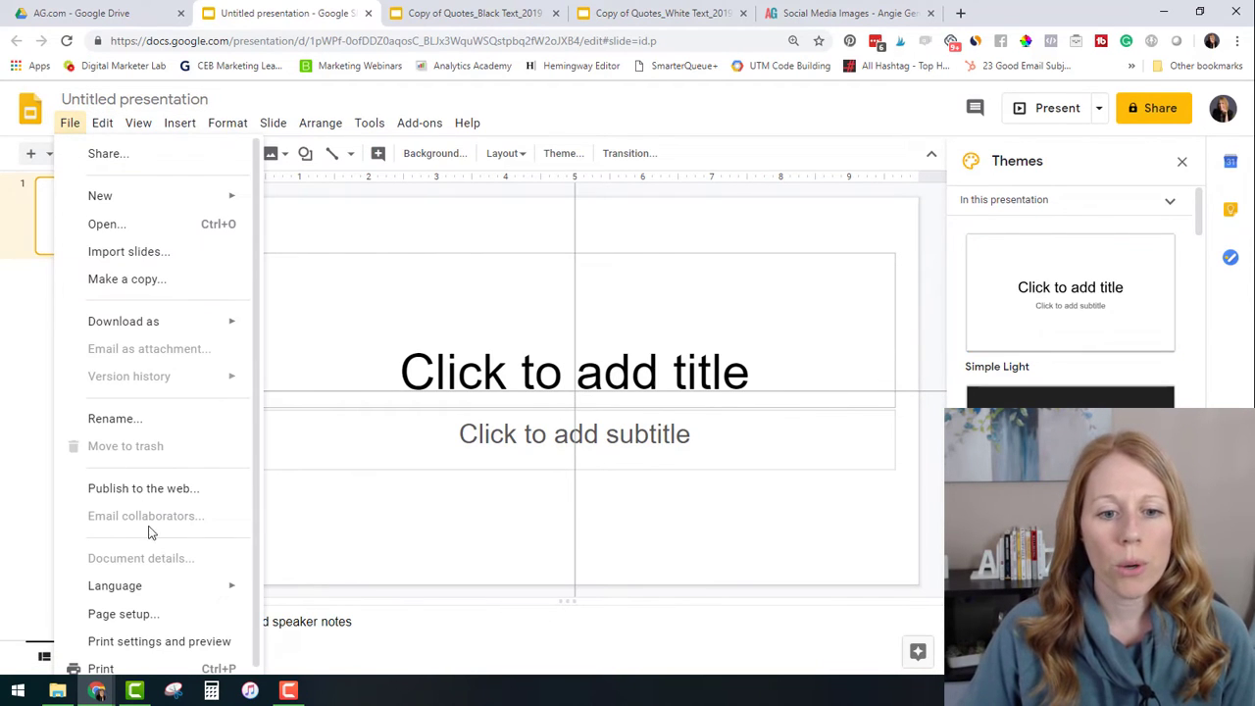
click(141, 634)
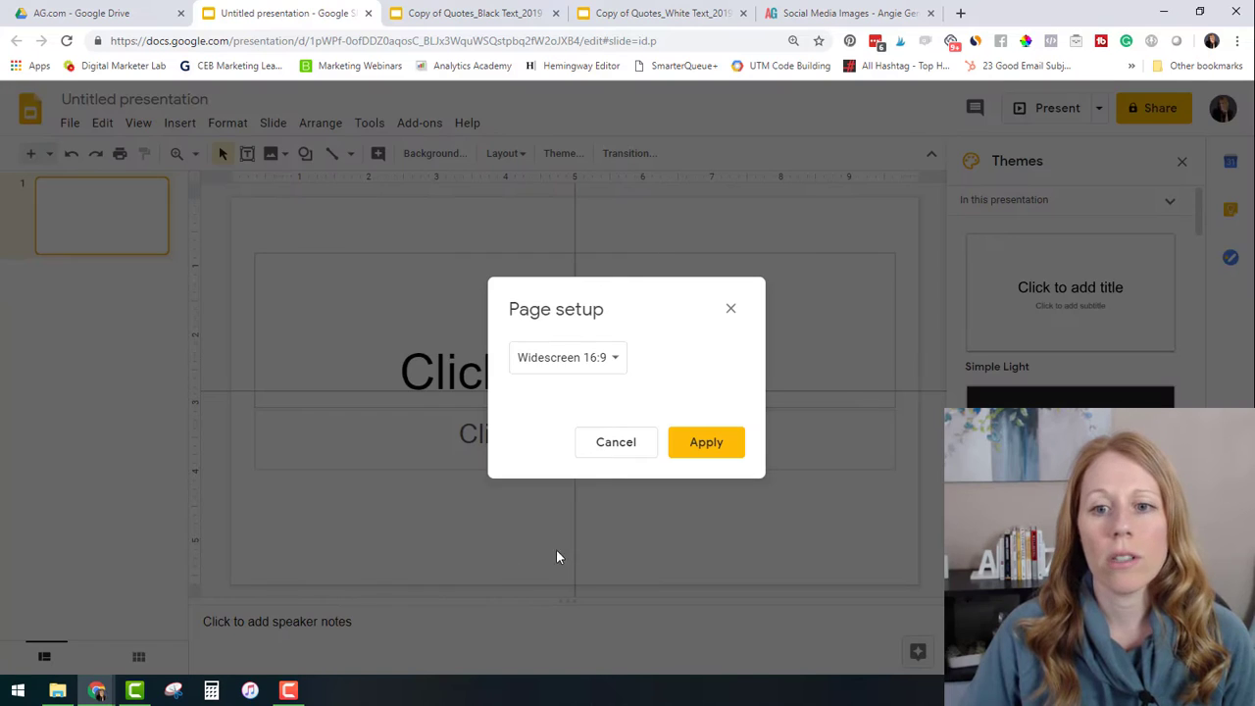
click(596, 358)
click(575, 413)
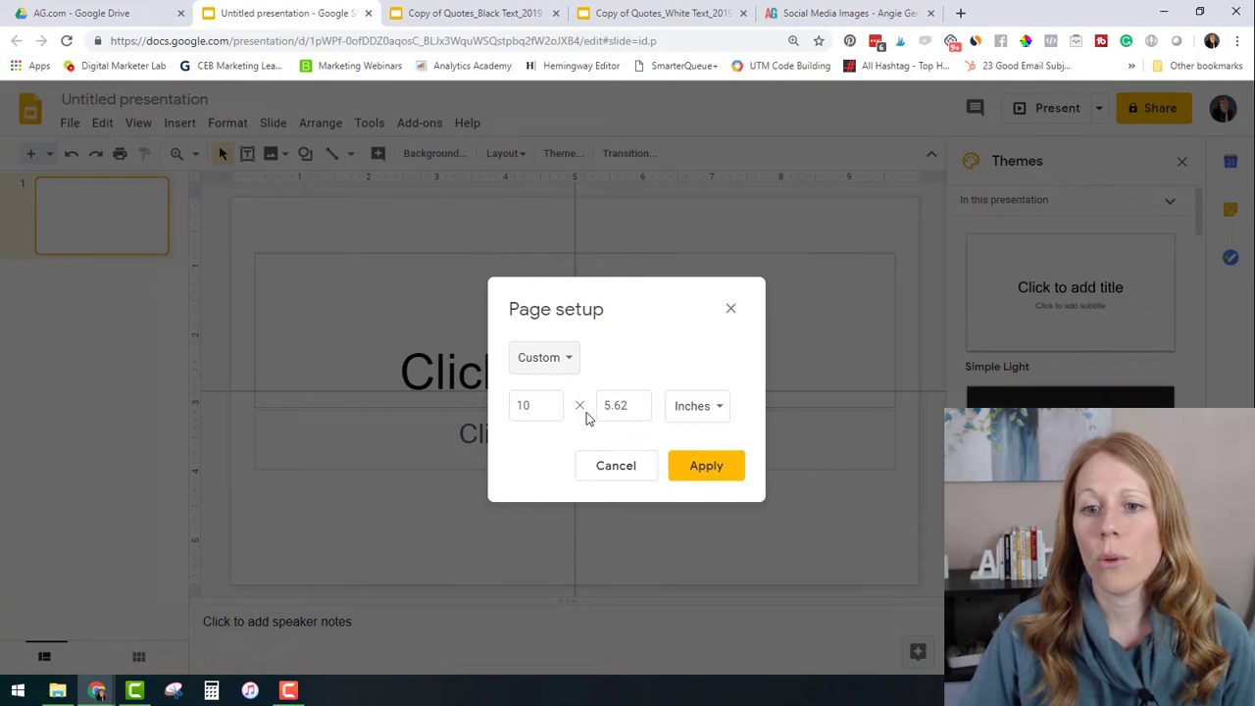
click(691, 408)
click(728, 490)
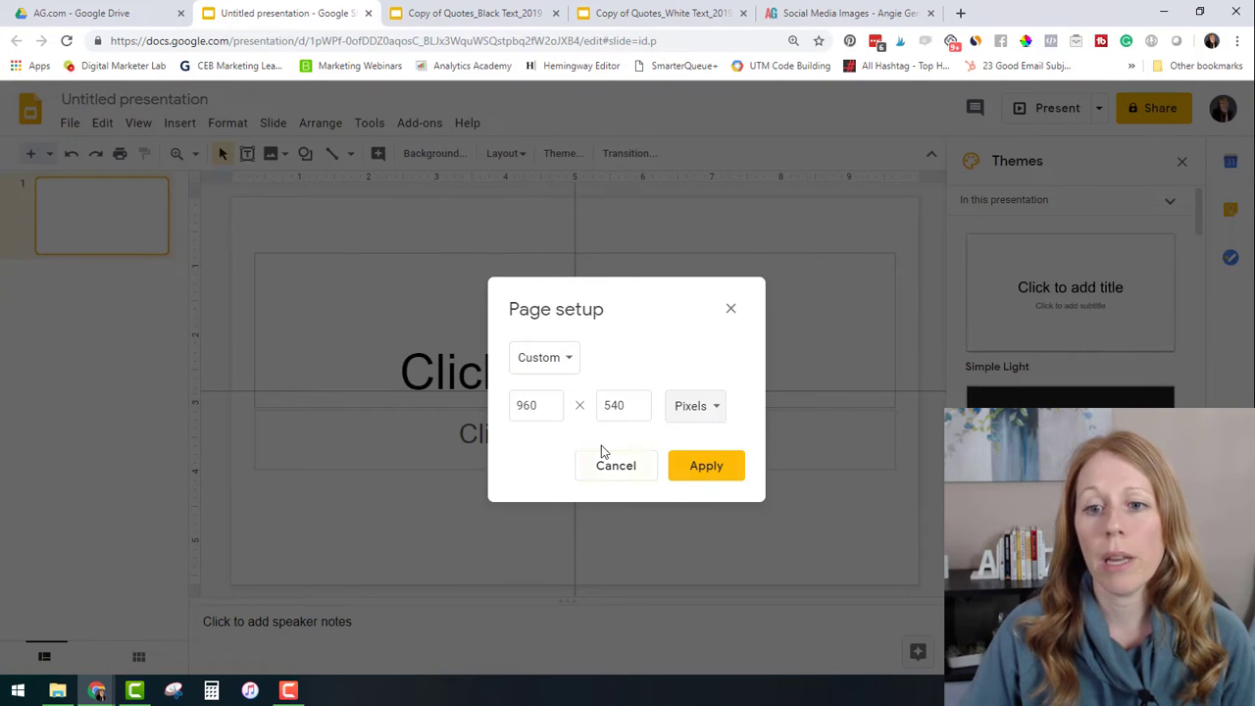
drag(555, 412, 444, 416)
text(1080)
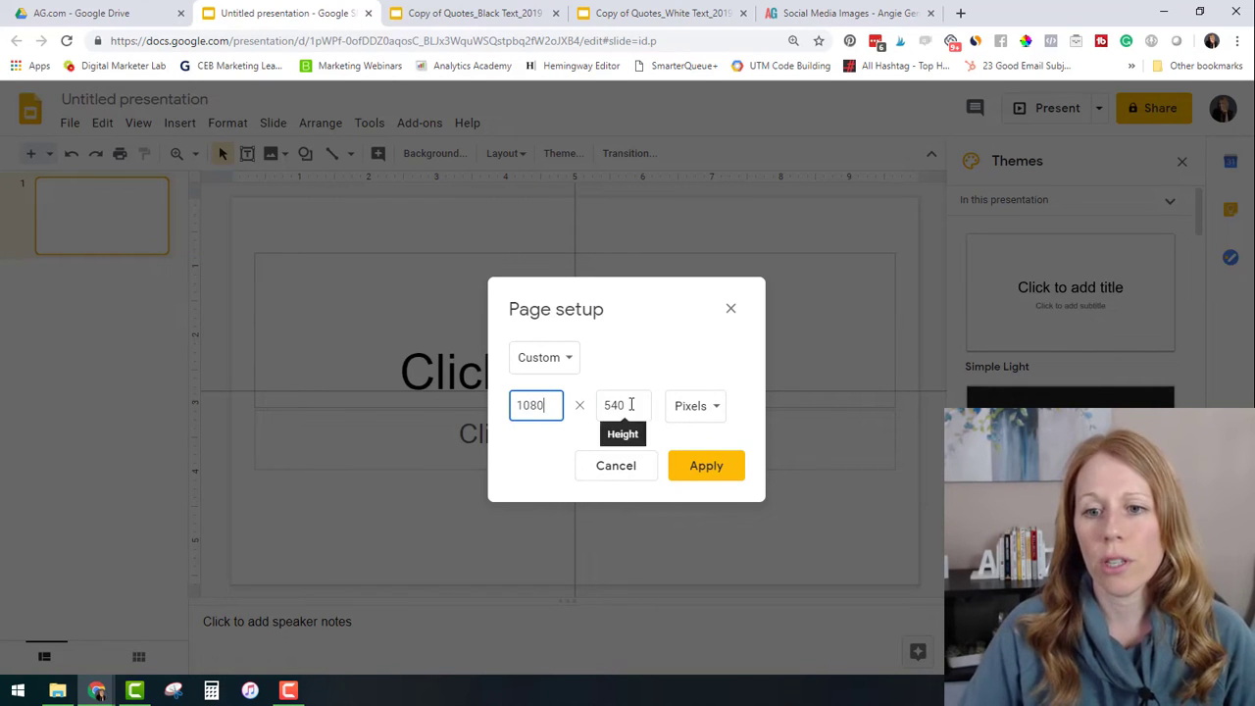
drag(631, 404, 596, 406)
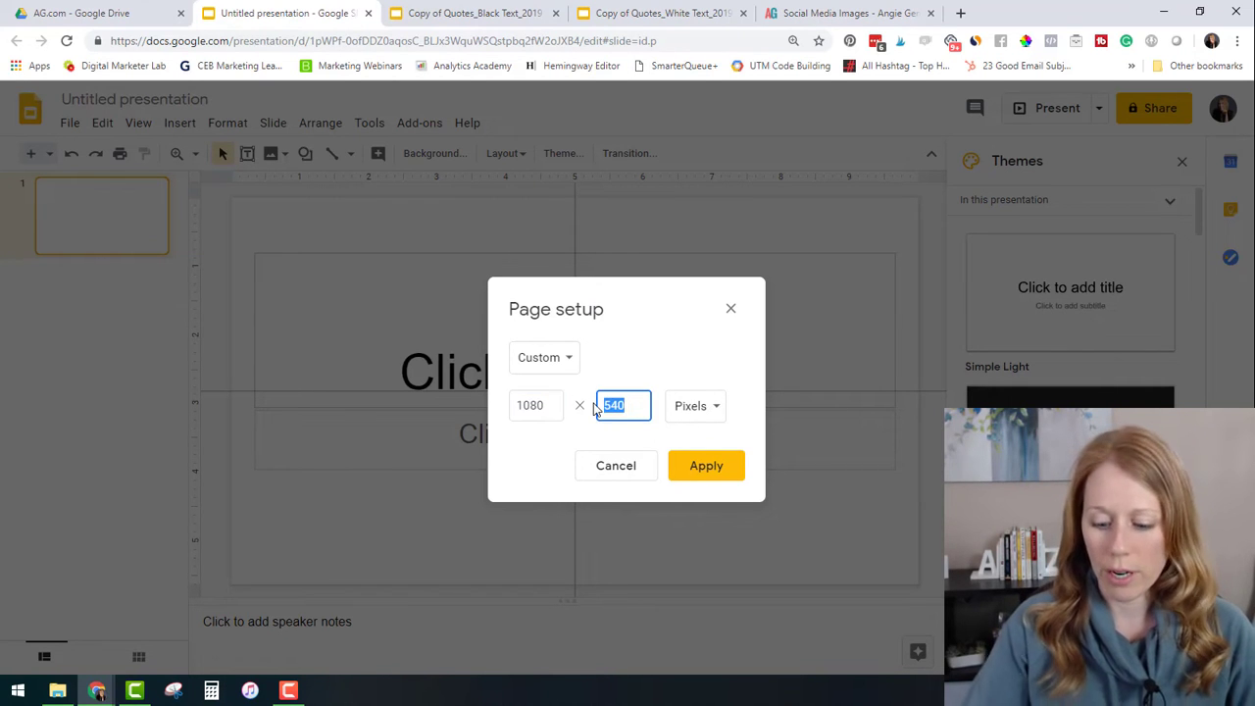
text(1080)
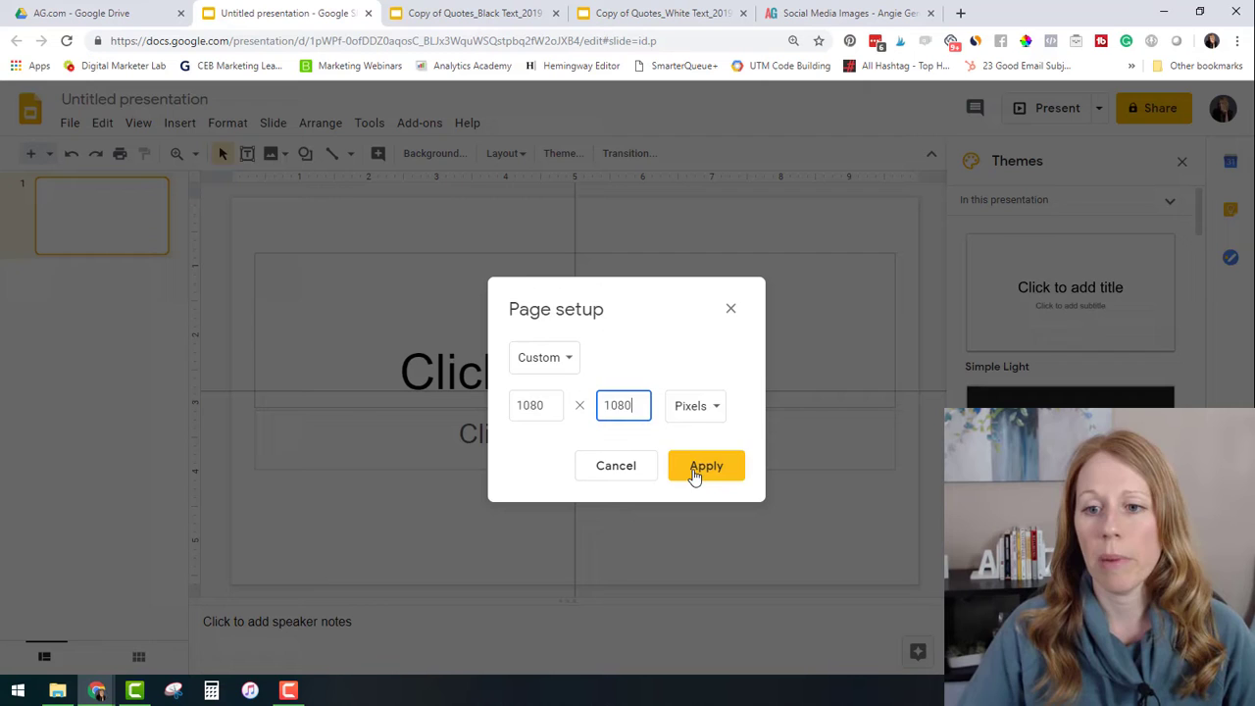
click(695, 477)
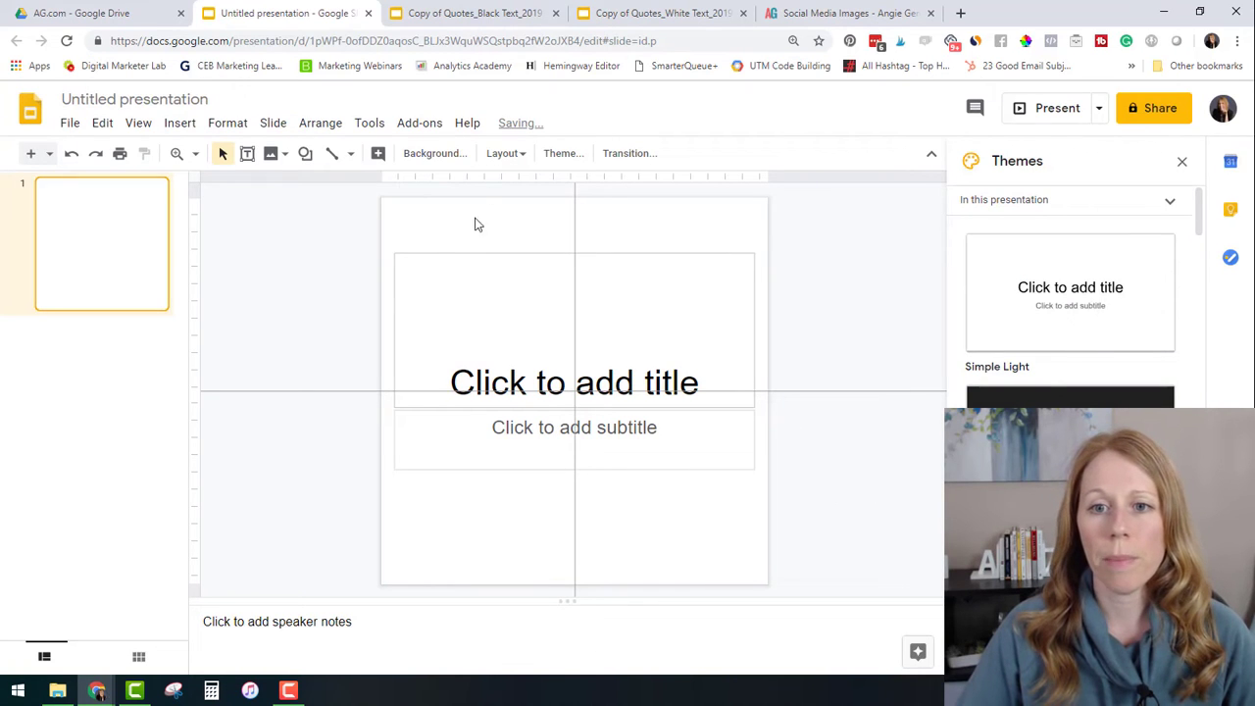
Step: Delete the title and subtitle placeholders and hide the Themes panel
drag(358, 230, 797, 477)
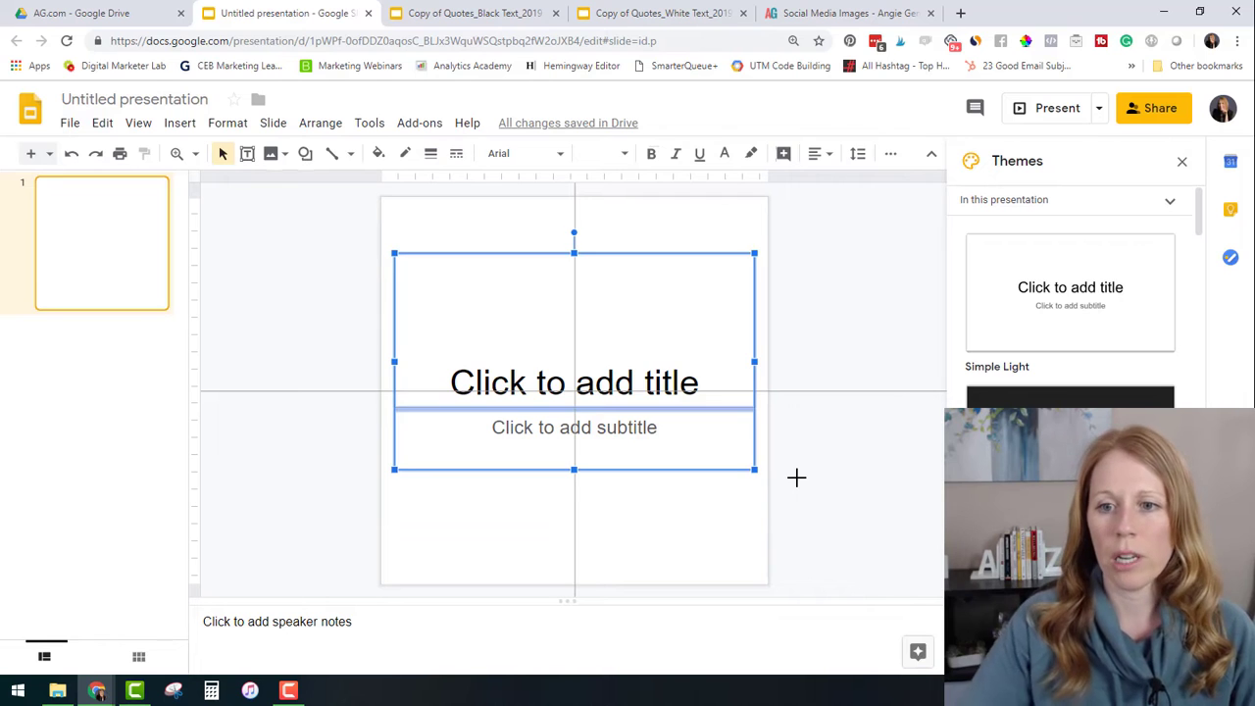
key(Delete)
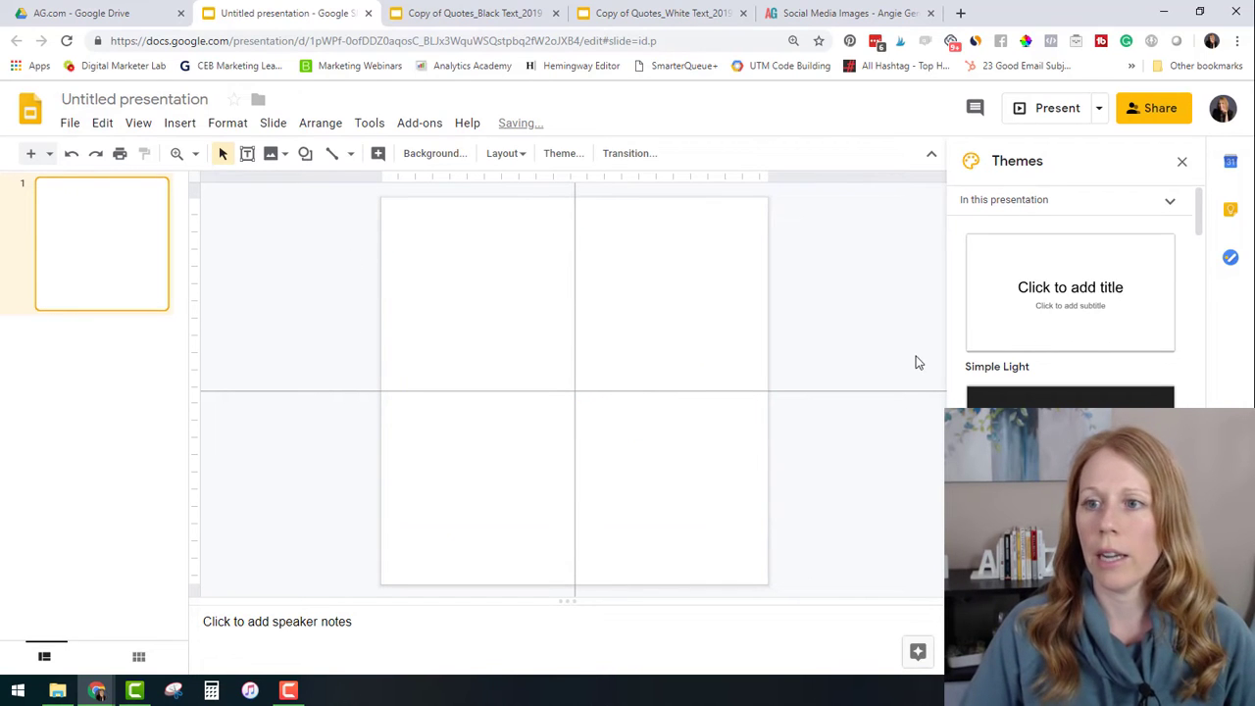
click(1182, 162)
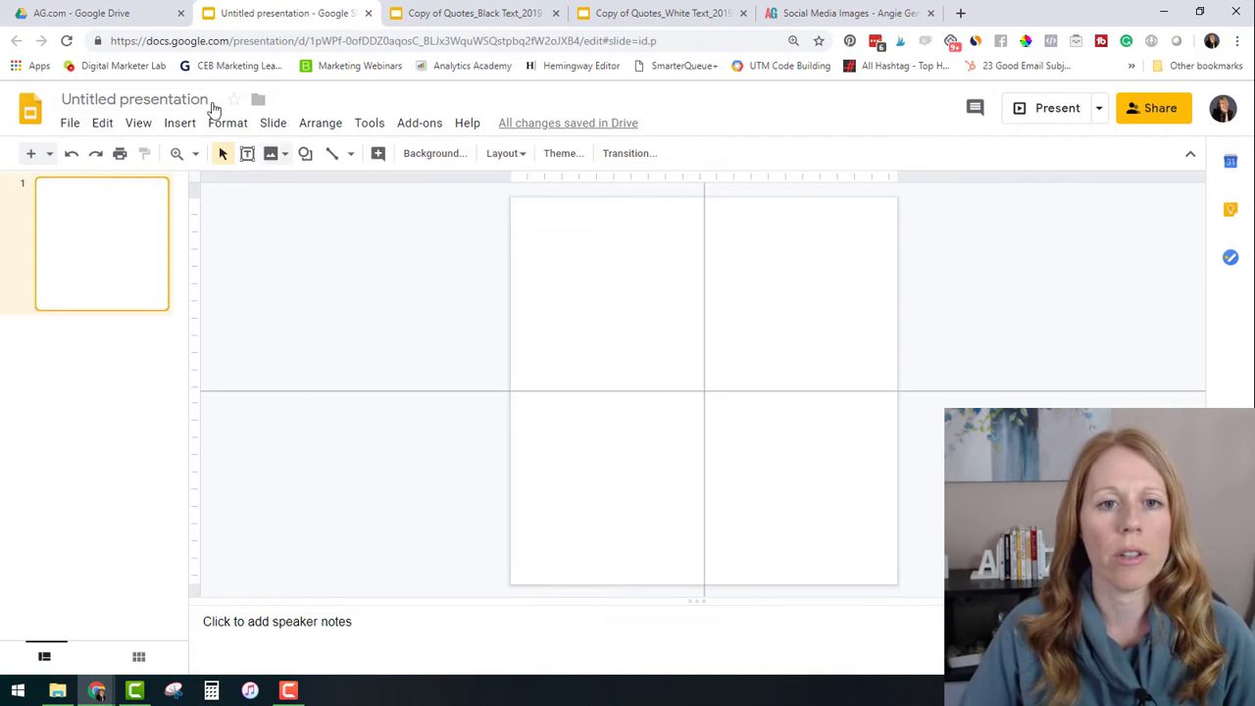
Step: Upload the lakeside silhouette photo and move and enlarge it to cover the square slide
click(182, 125)
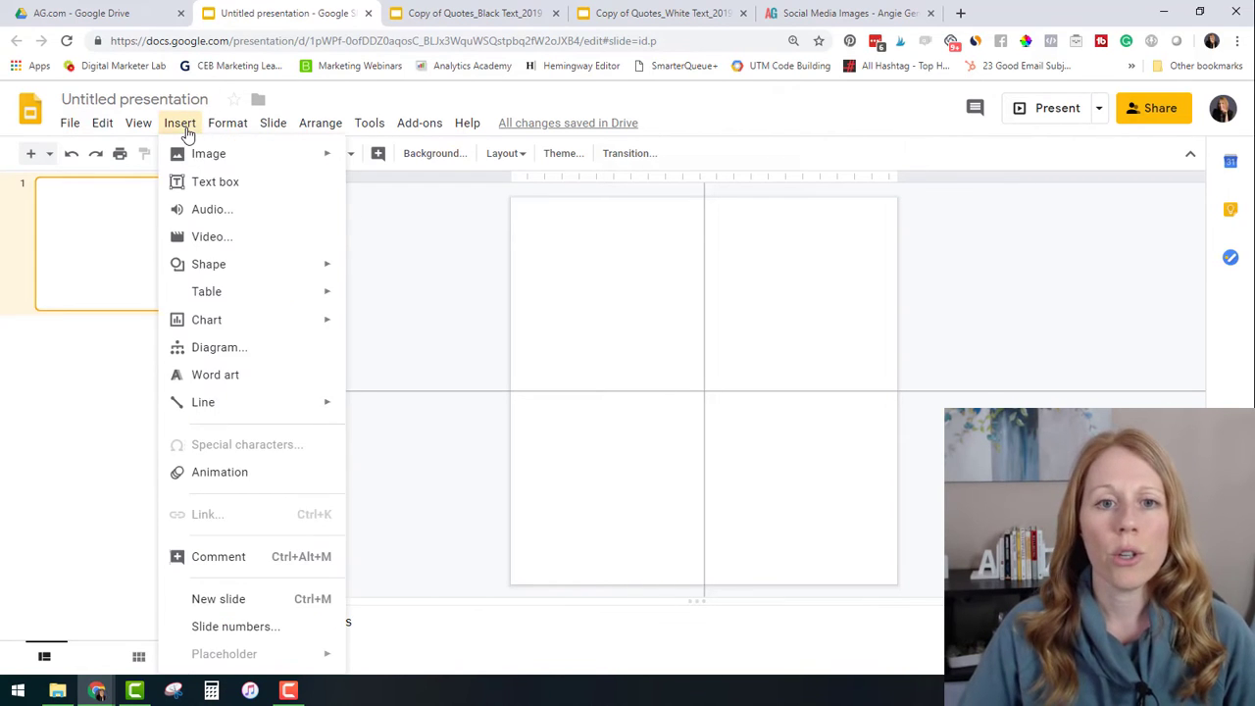
mouse_move(205, 154)
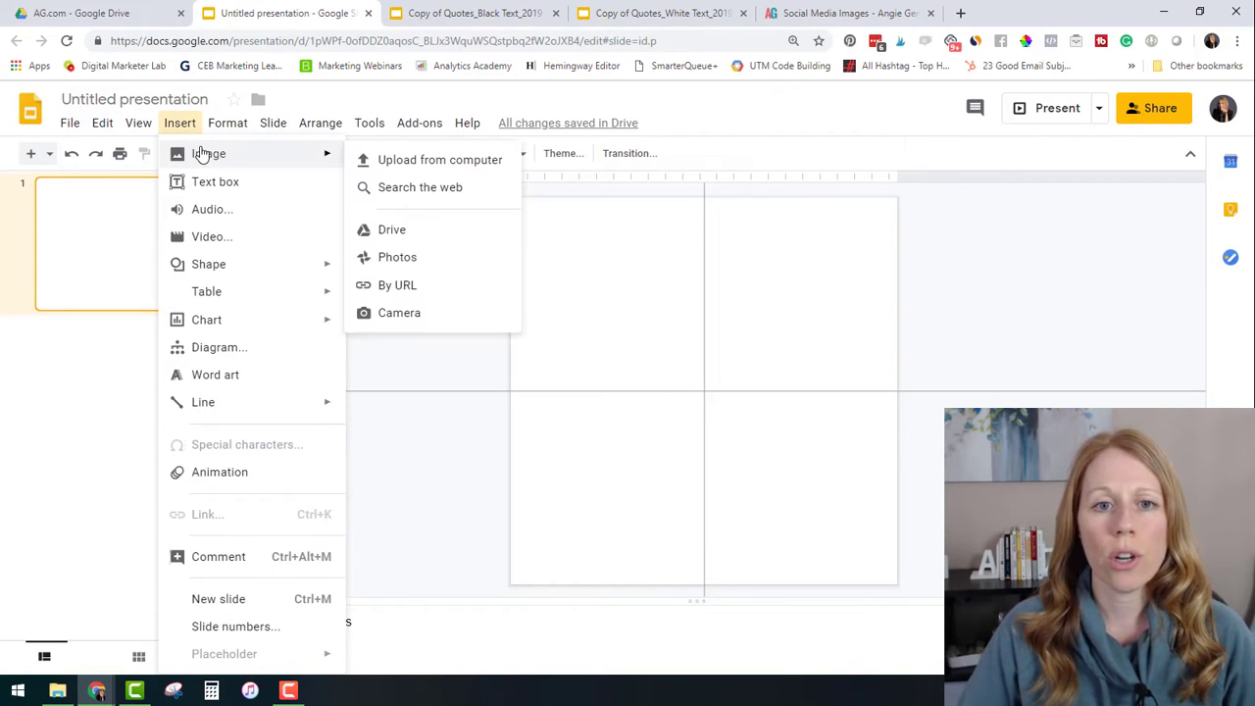
click(443, 167)
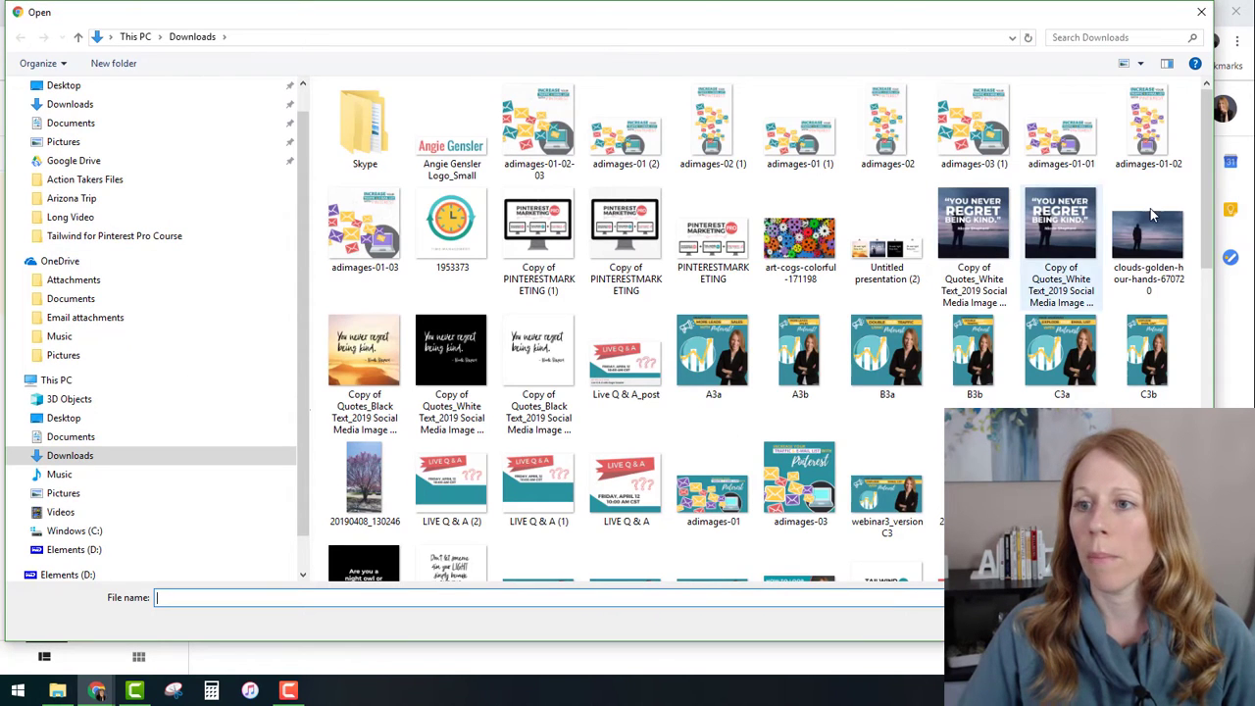
double_click(1149, 234)
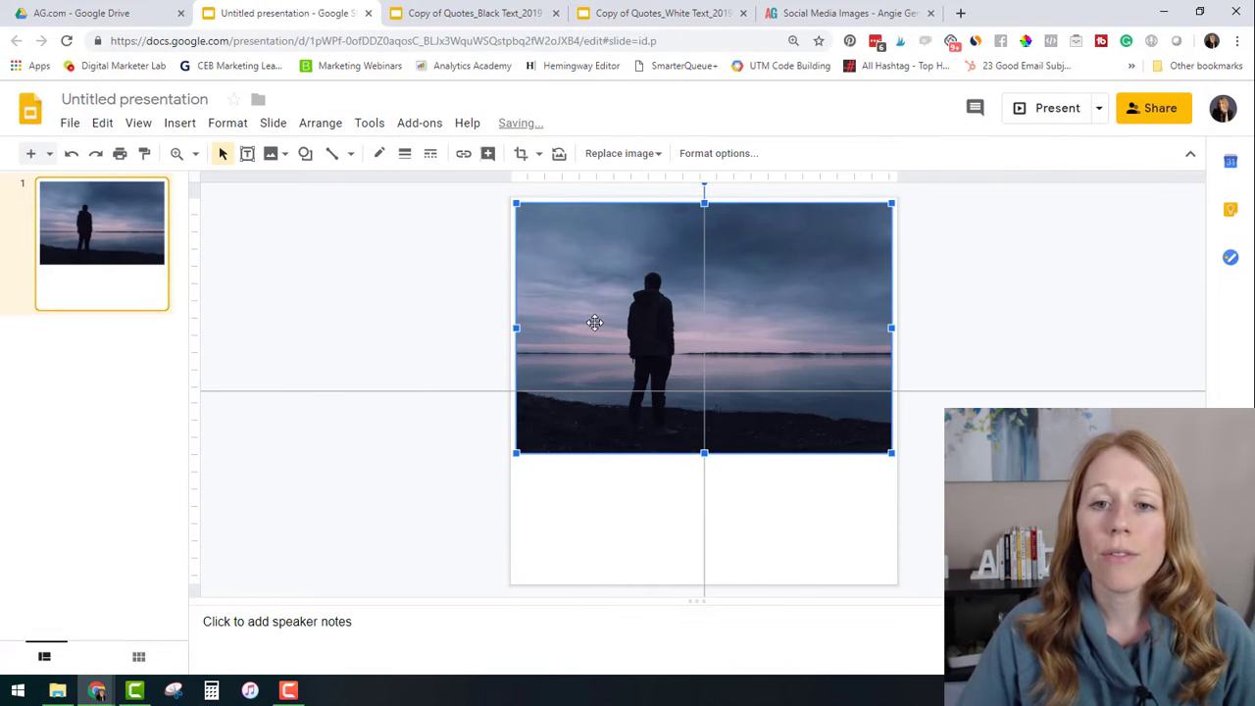
drag(595, 322, 526, 316)
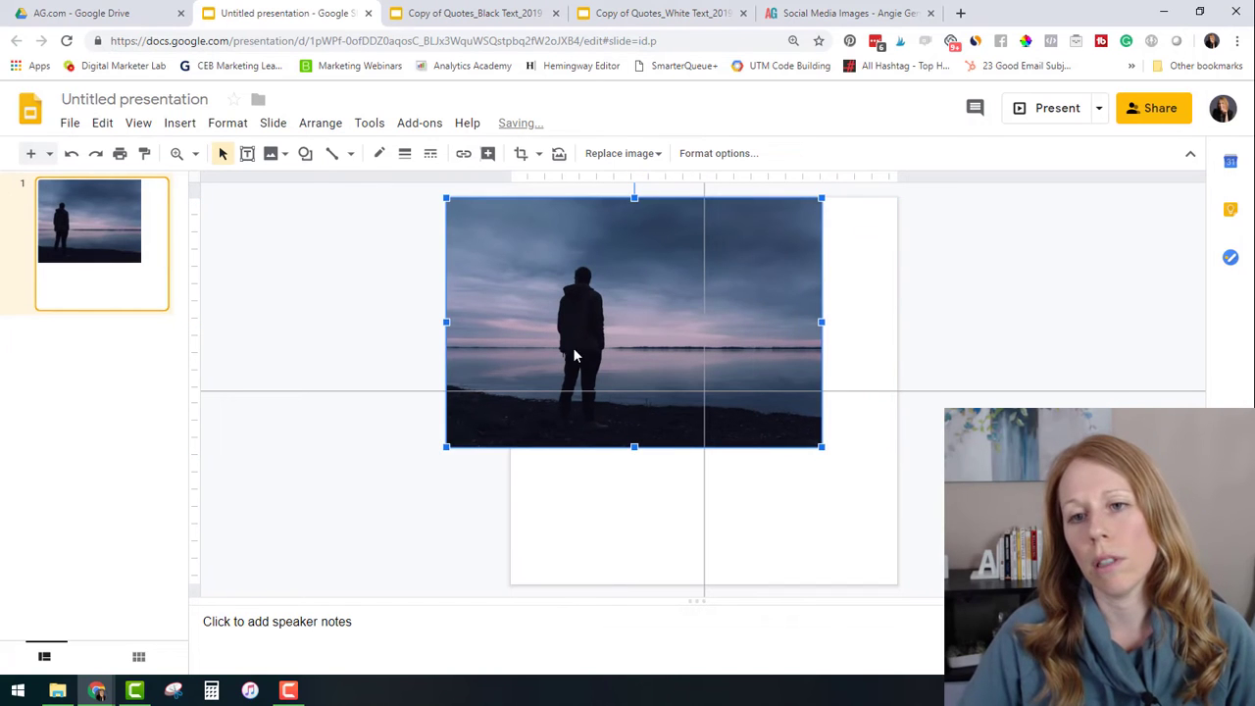
drag(822, 447, 1027, 584)
drag(925, 468, 892, 467)
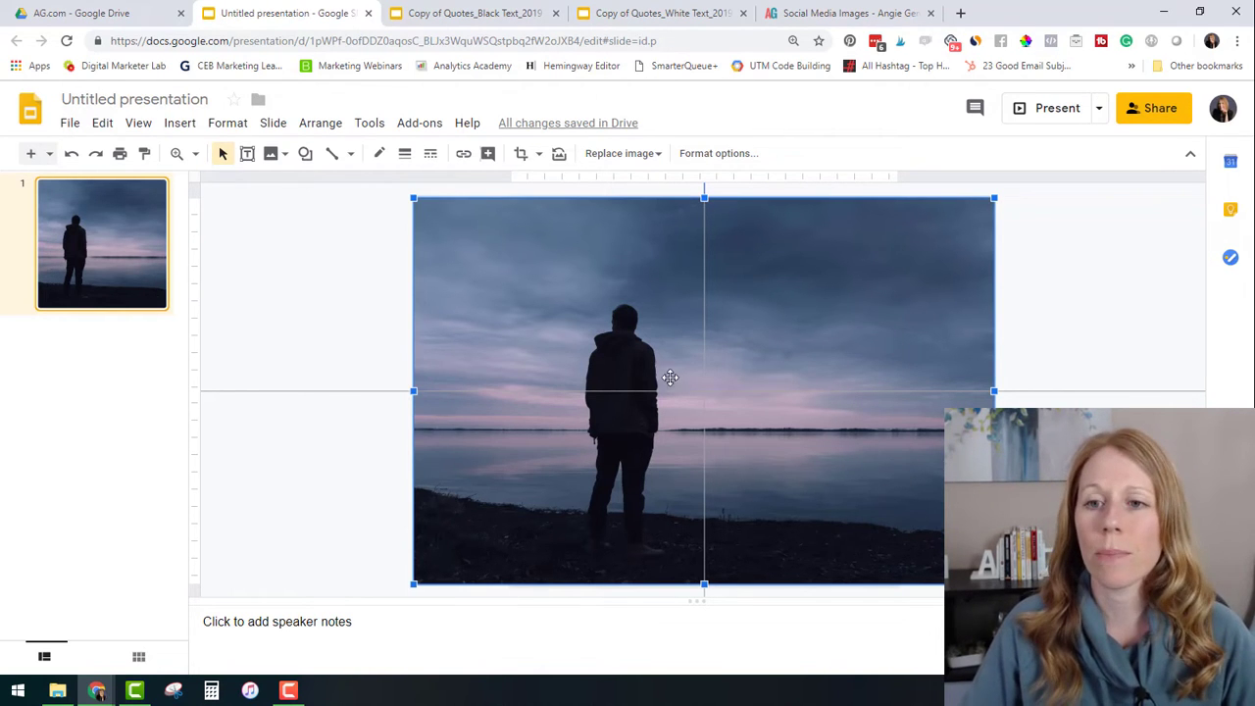
Step: Add vertical guides at the slide's left and right edges, then nudge the photo slightly left
click(1052, 296)
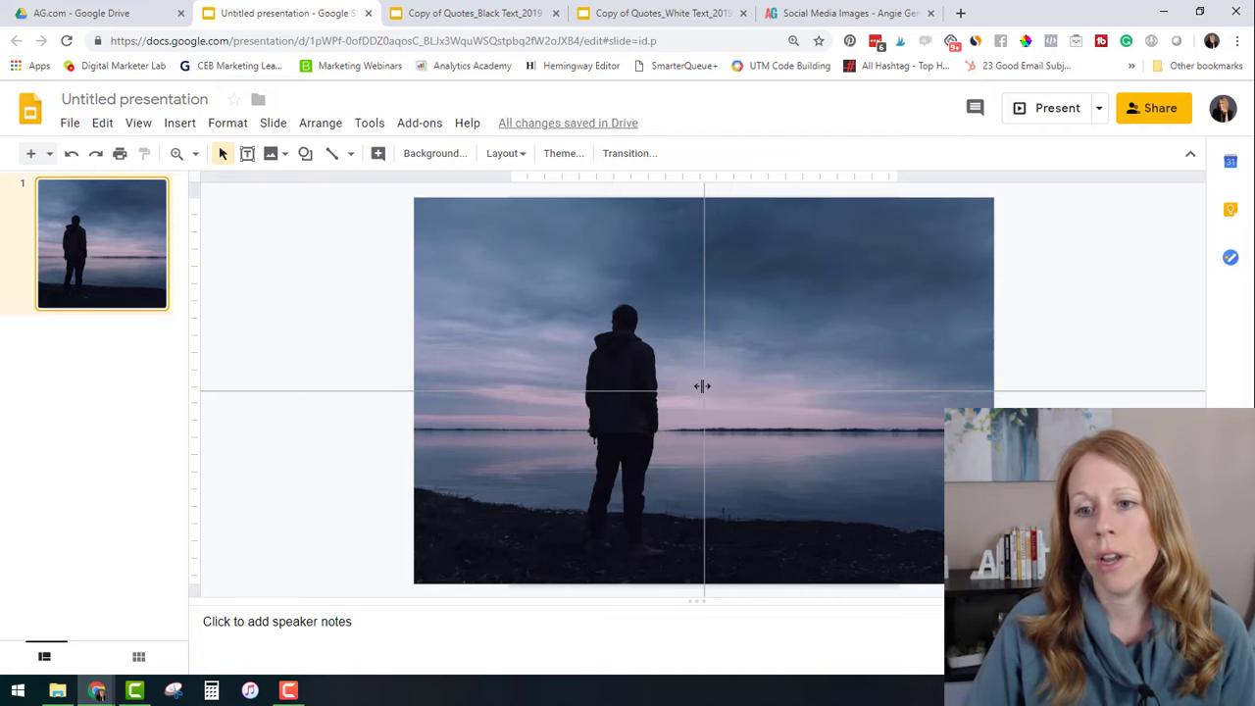
drag(193, 281, 508, 310)
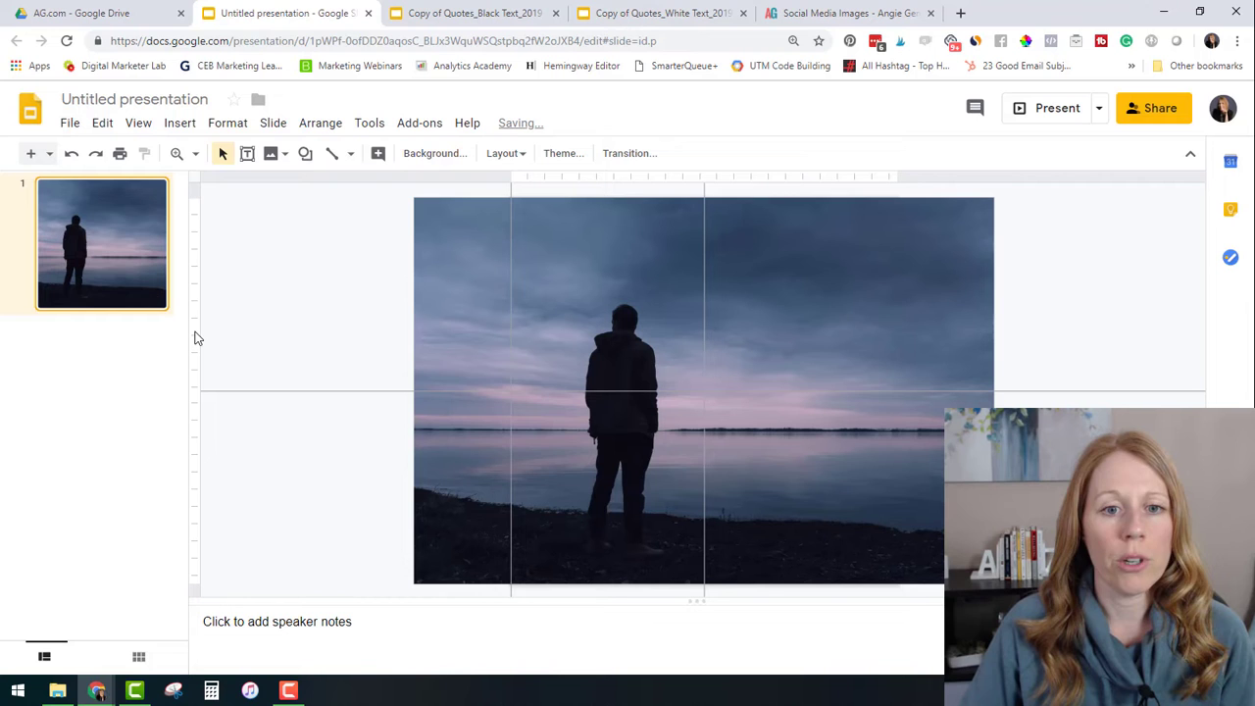
drag(195, 339, 897, 339)
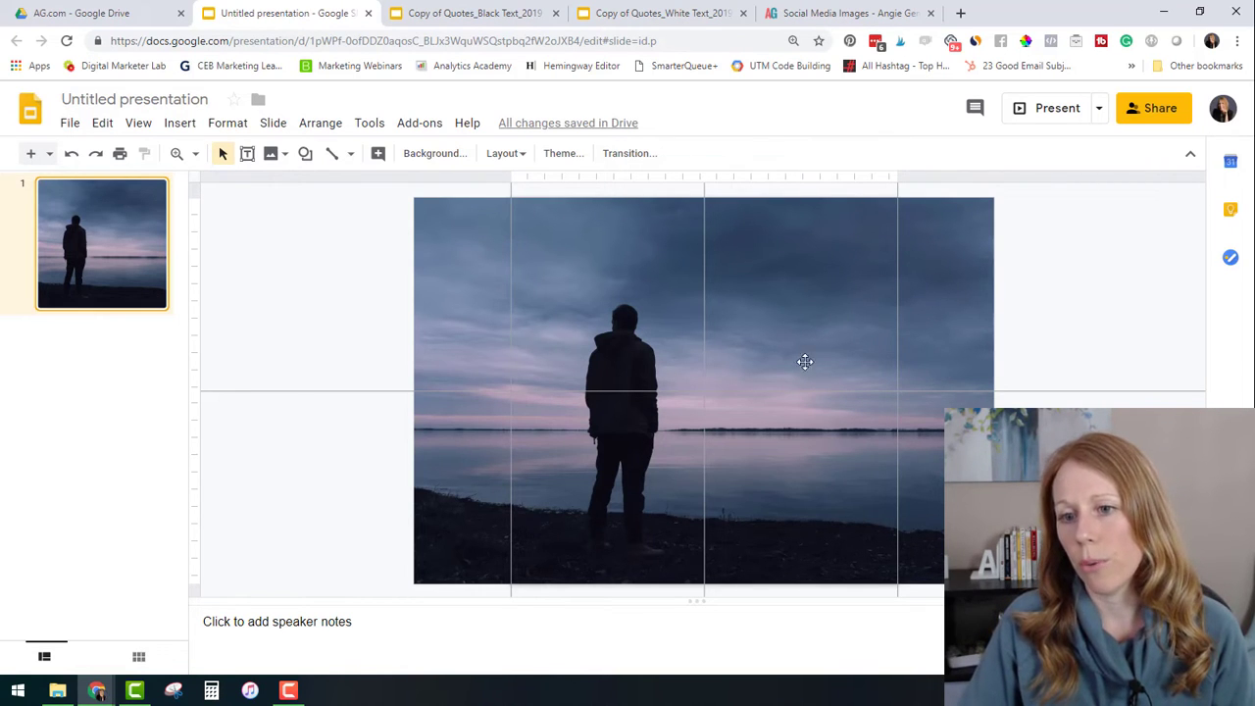
click(638, 317)
drag(635, 317, 629, 325)
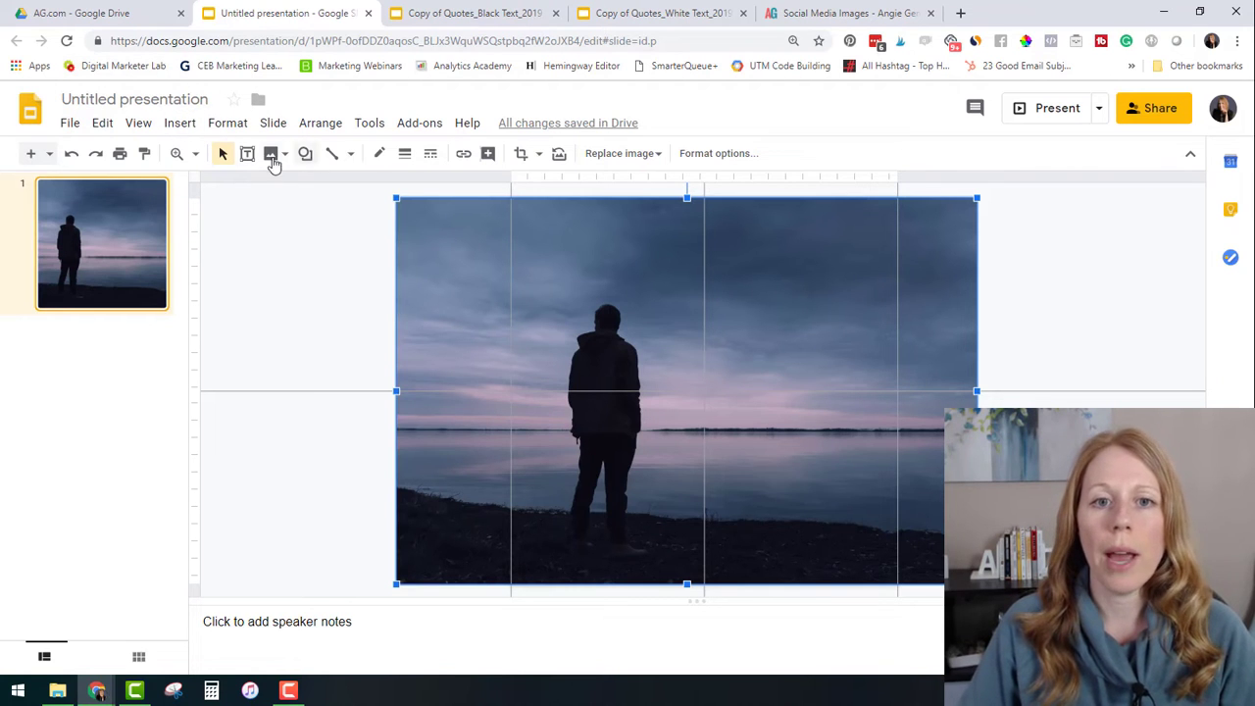
Step: Draw a text box across the sky holding the quote, broken after 'YOU NEVER'
click(248, 156)
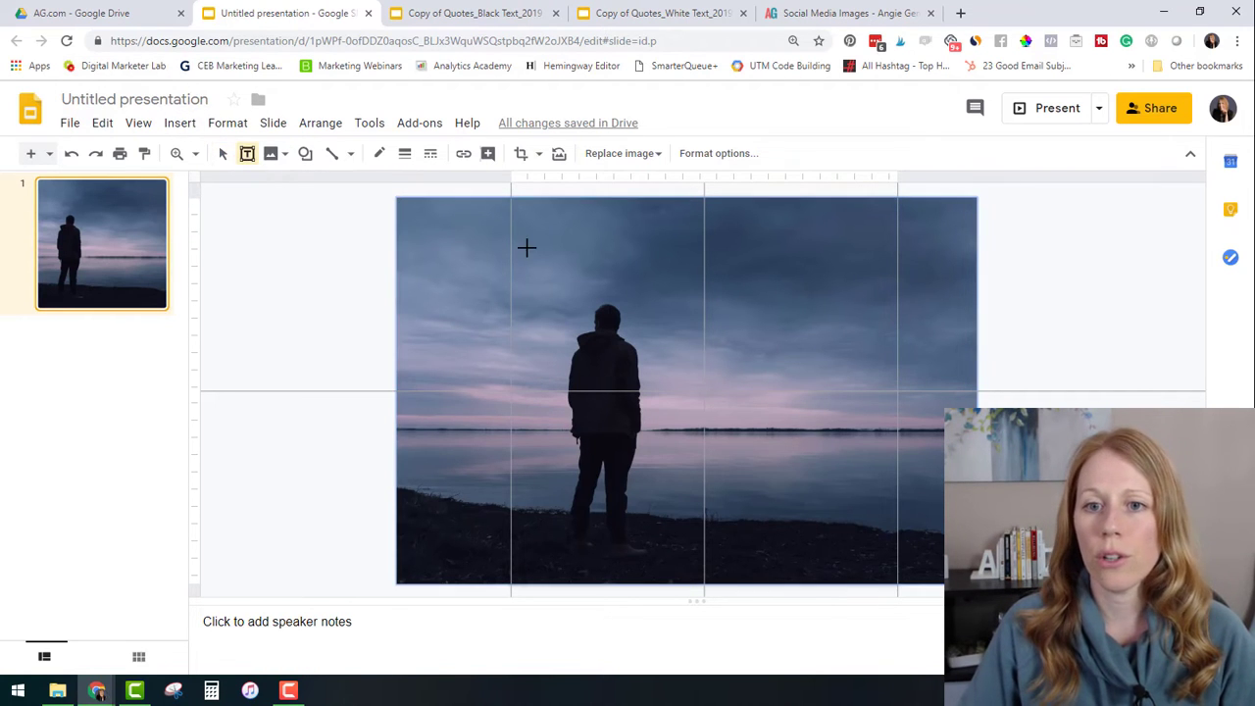
drag(524, 223, 883, 337)
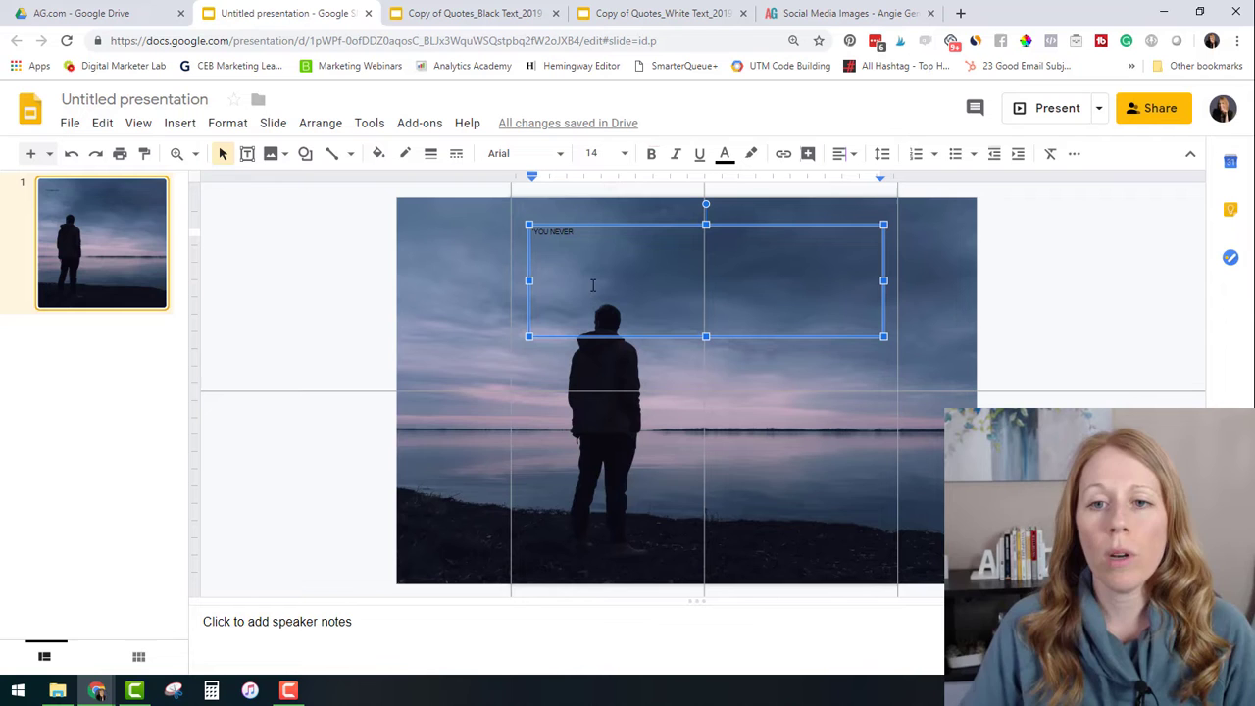
key(Return)
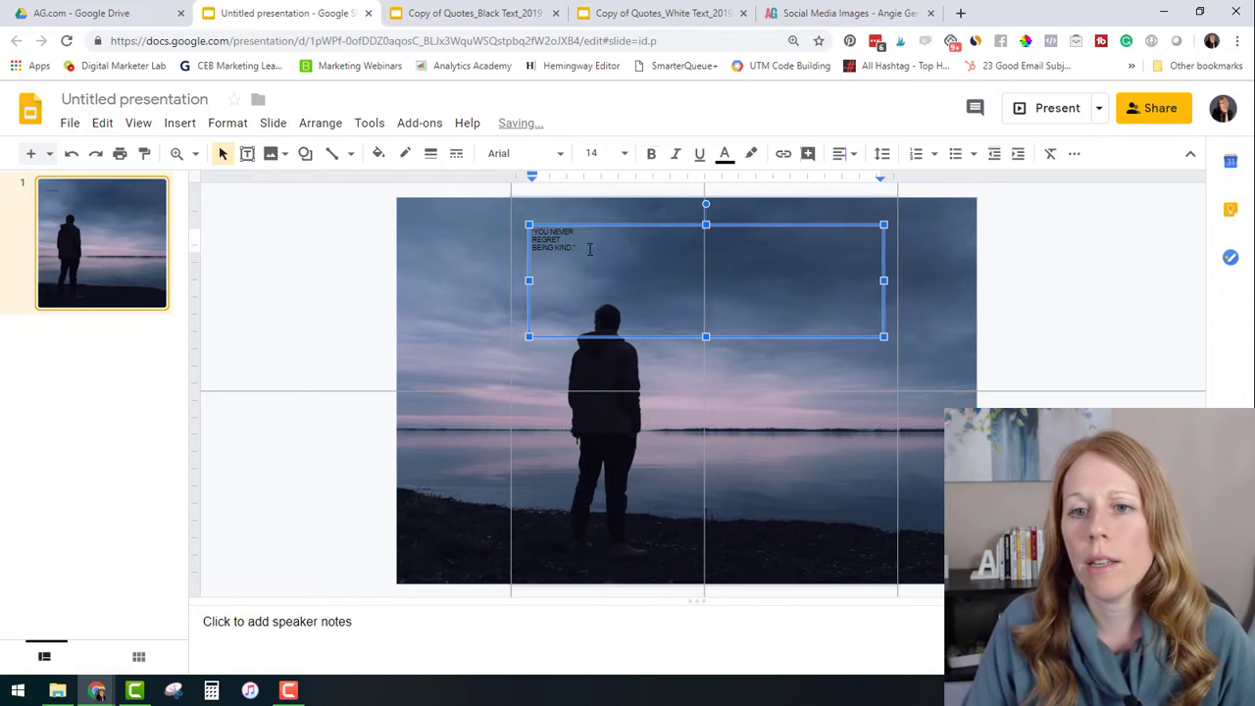
drag(589, 249, 504, 223)
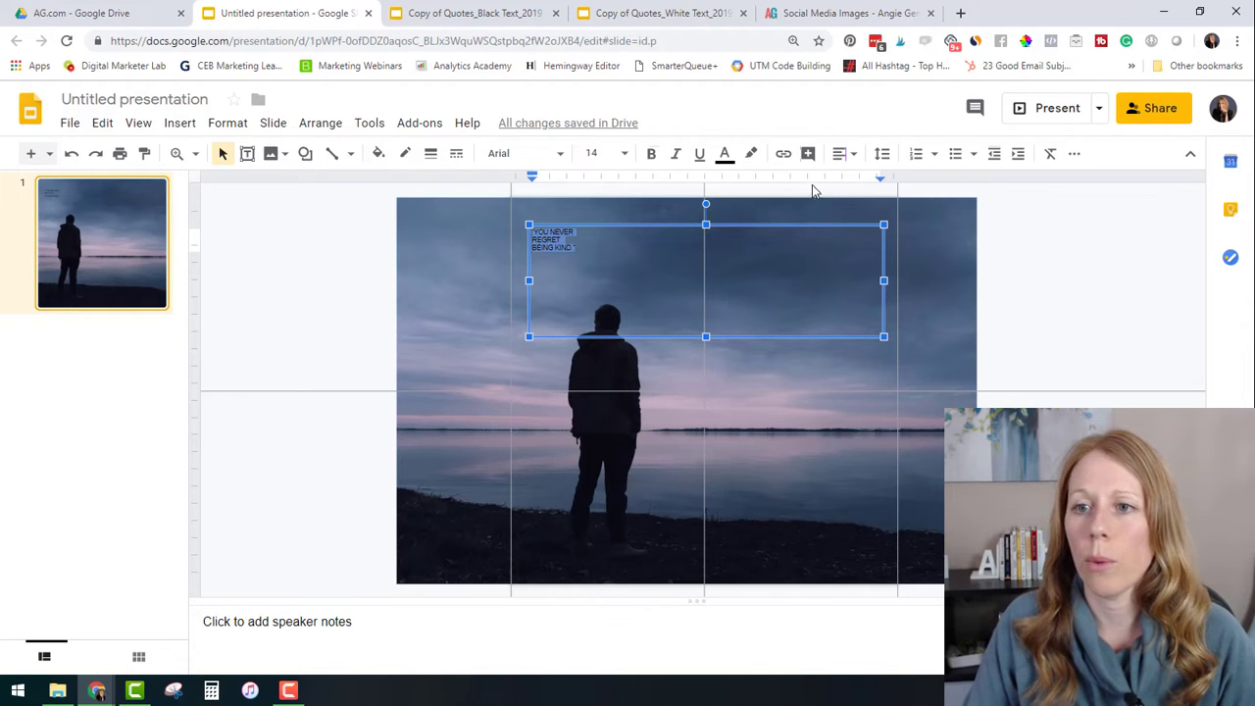
click(883, 154)
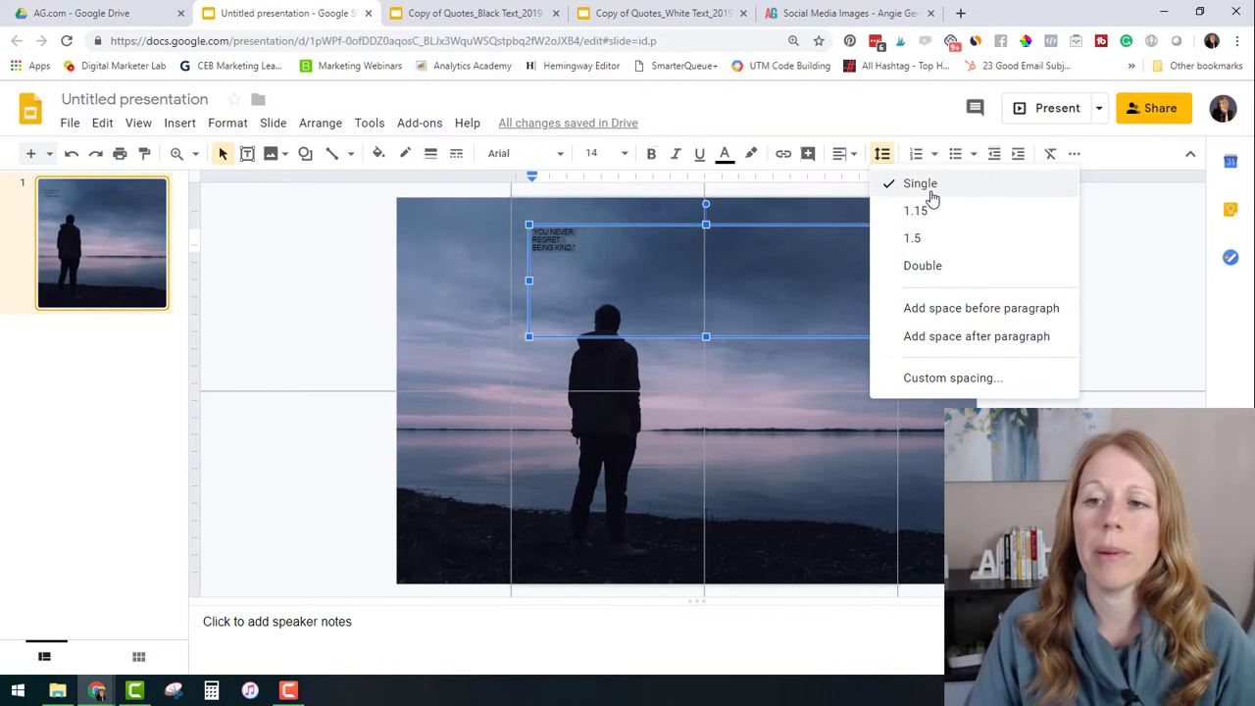
Step: Set the quote to Montserrat Extra Bold at size 60
click(555, 157)
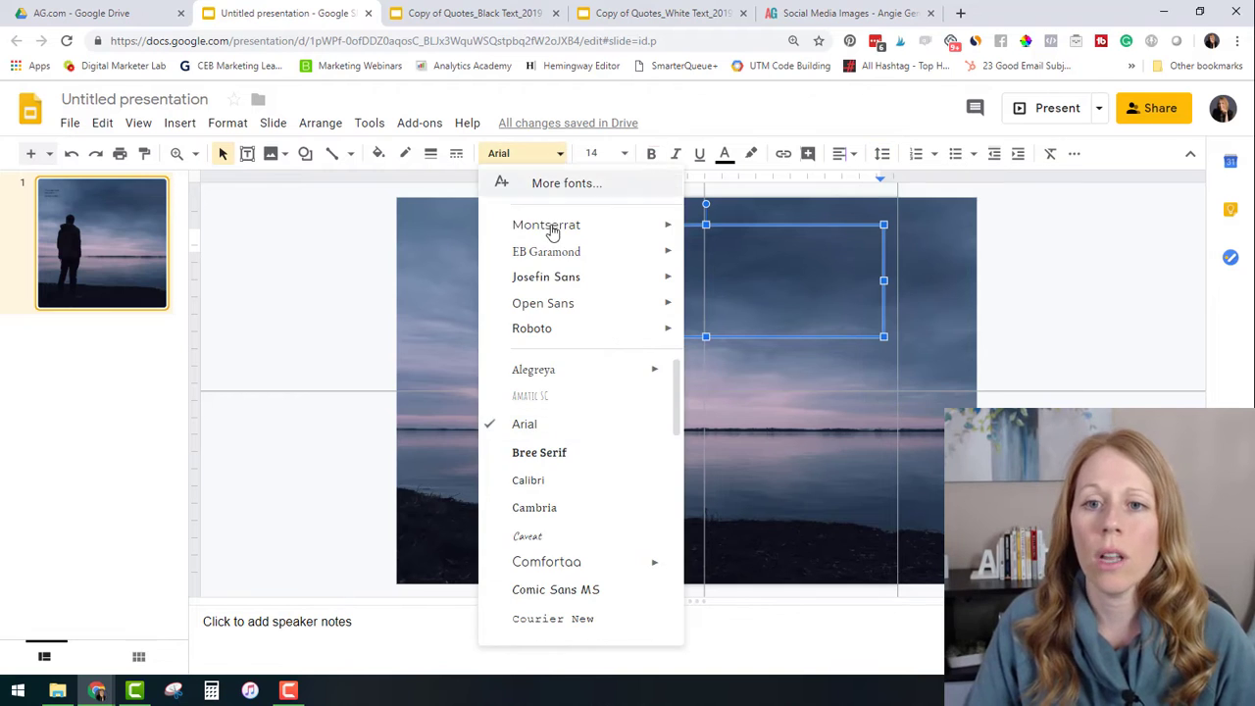
mouse_move(672, 230)
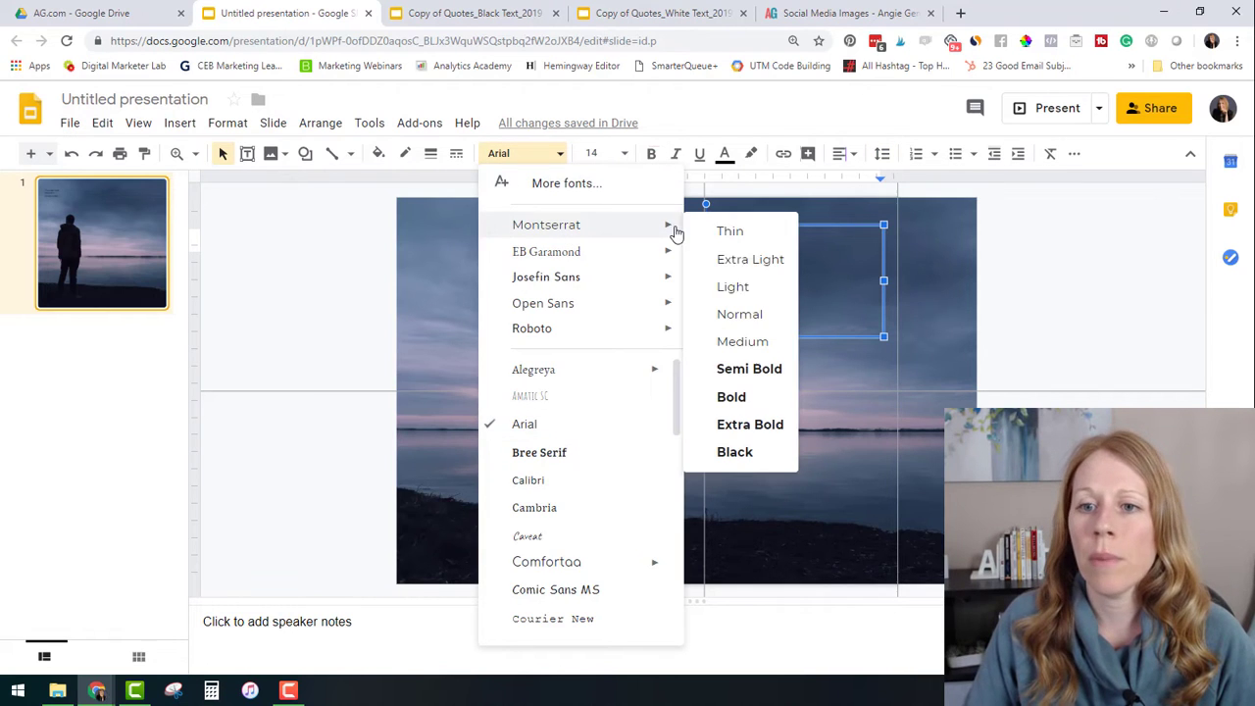
click(748, 435)
click(615, 154)
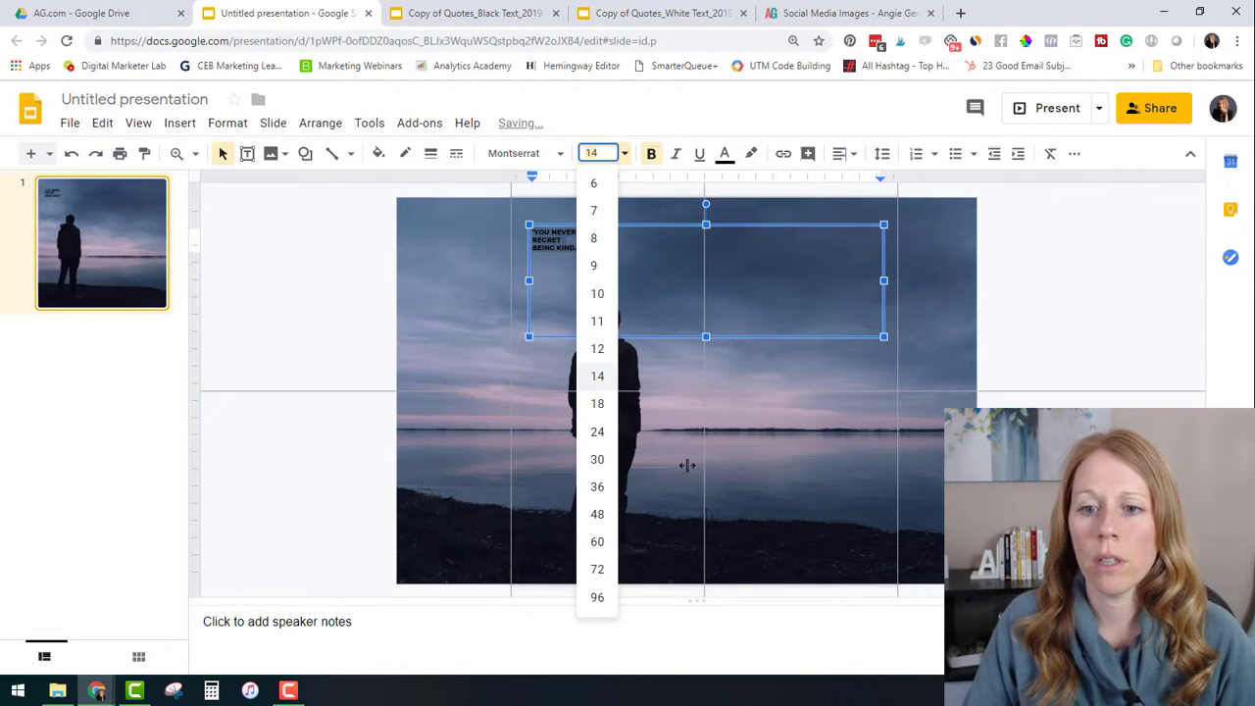
click(597, 460)
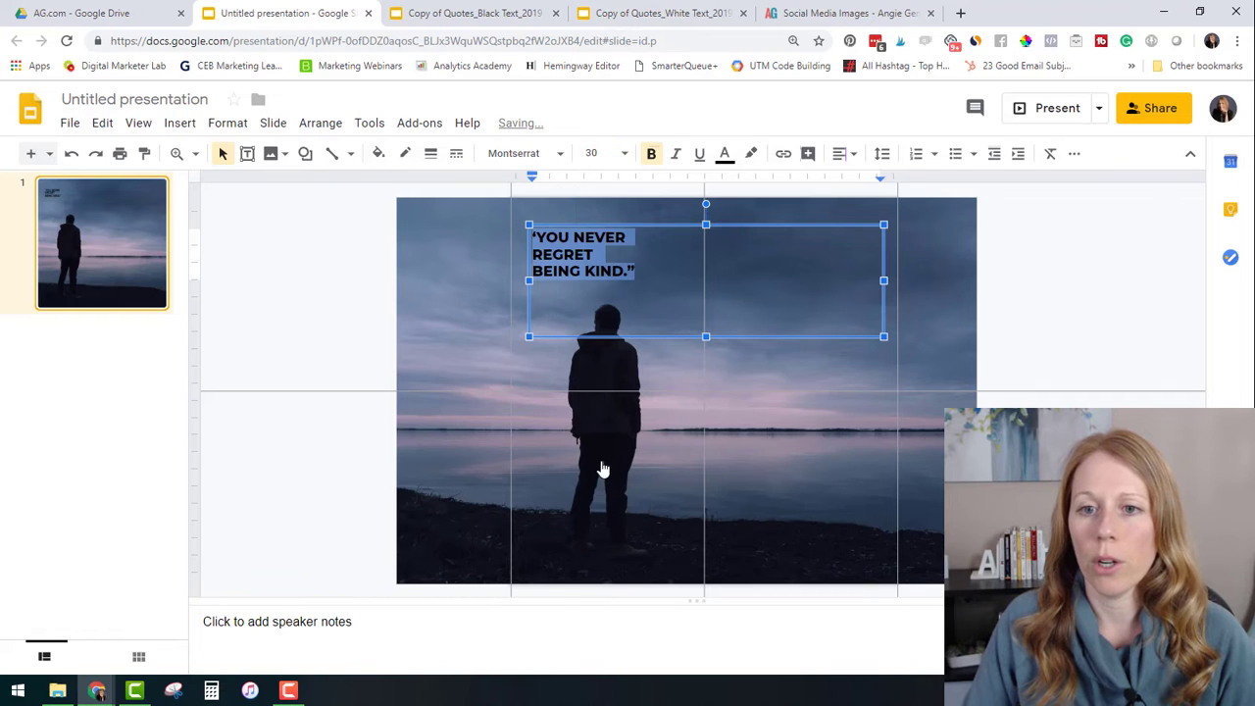
click(616, 154)
click(595, 544)
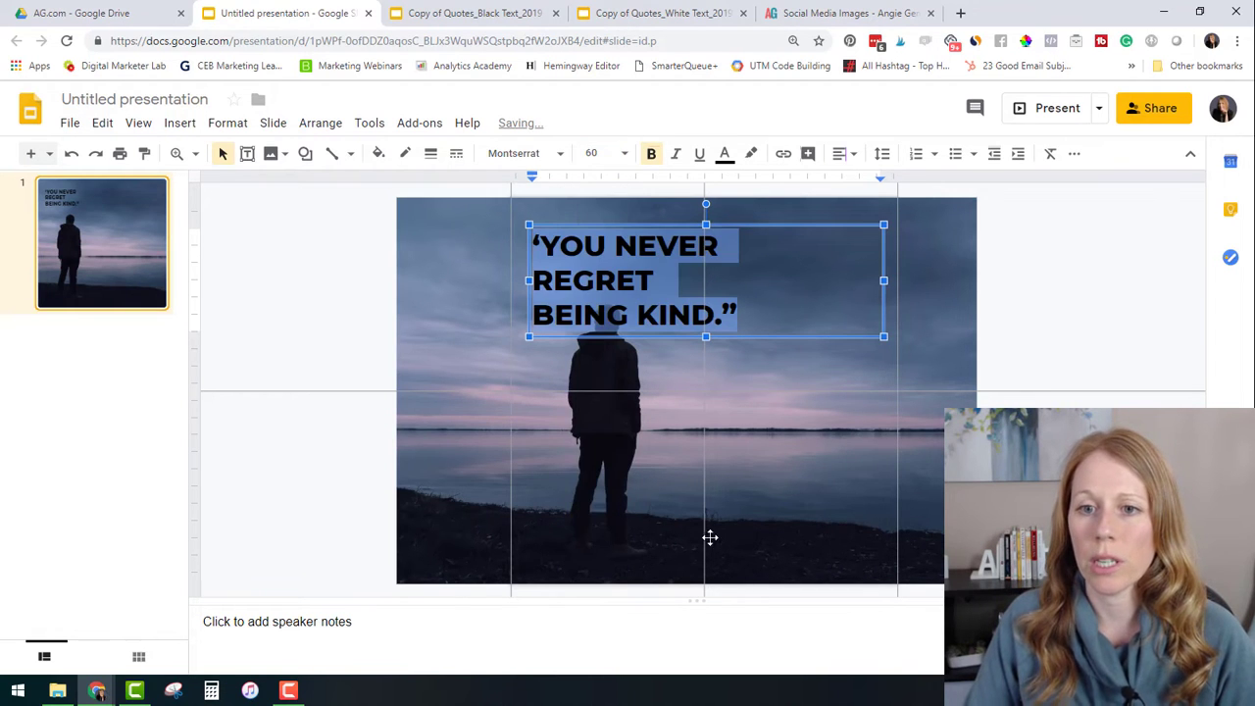
Step: Retype the opening quote mark and delete 'REGRET BEING KIND.', leaving “YOU NEVER
click(541, 245)
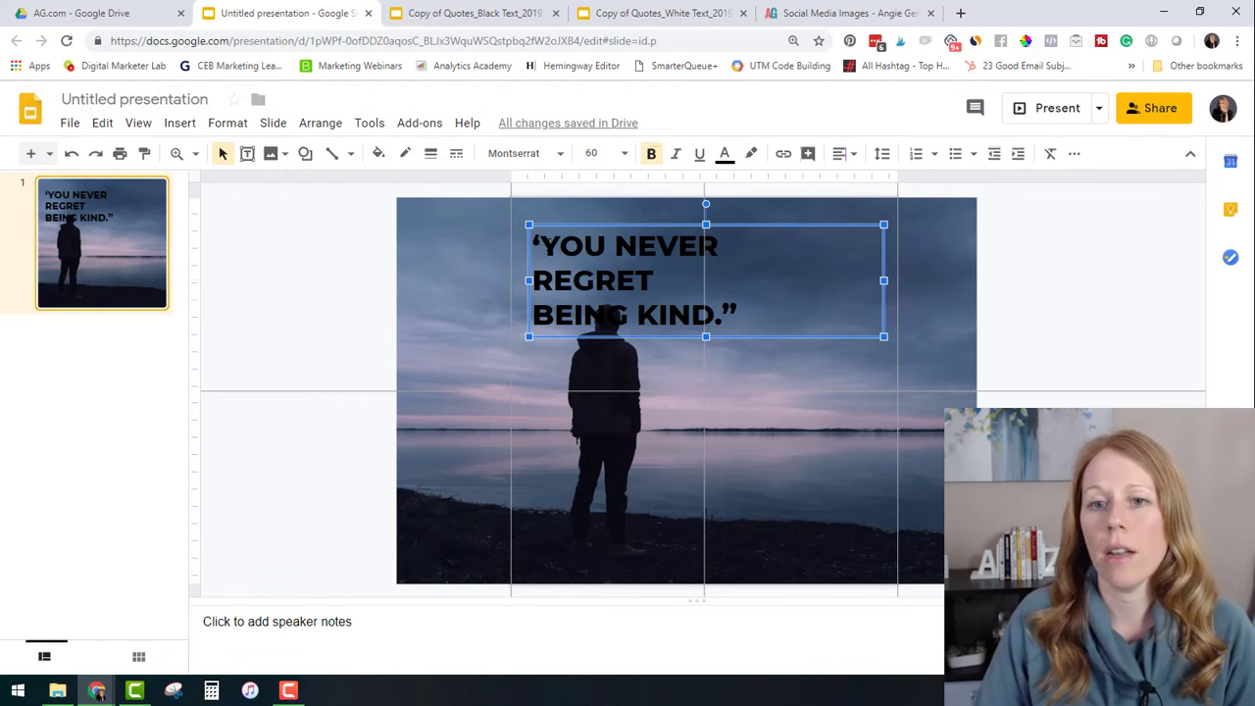
key(BackSpace)
text(")
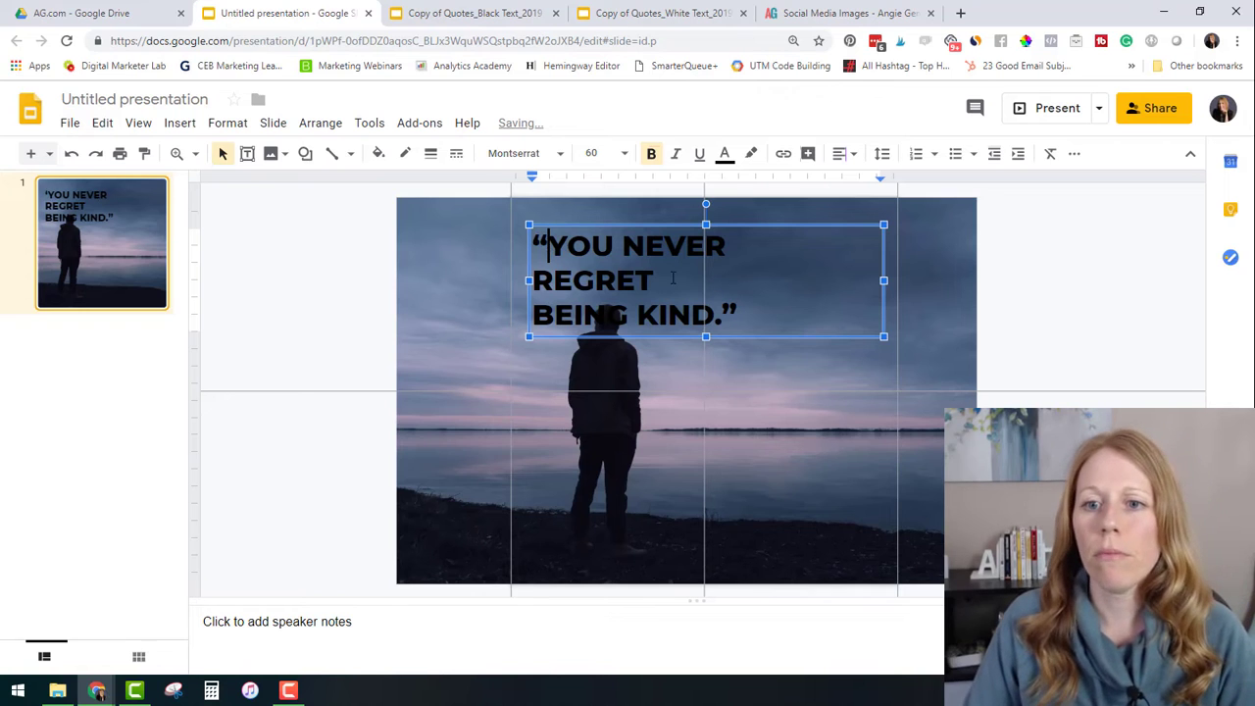
drag(765, 312, 524, 282)
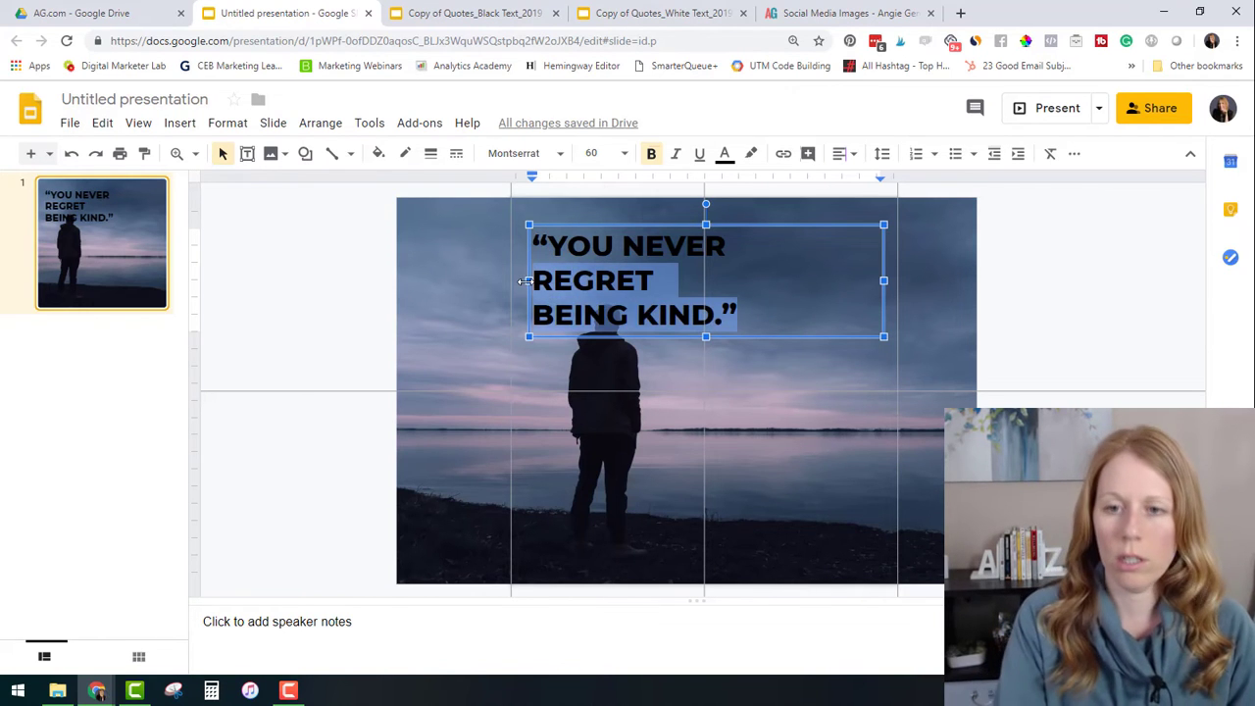
key(BackSpace)
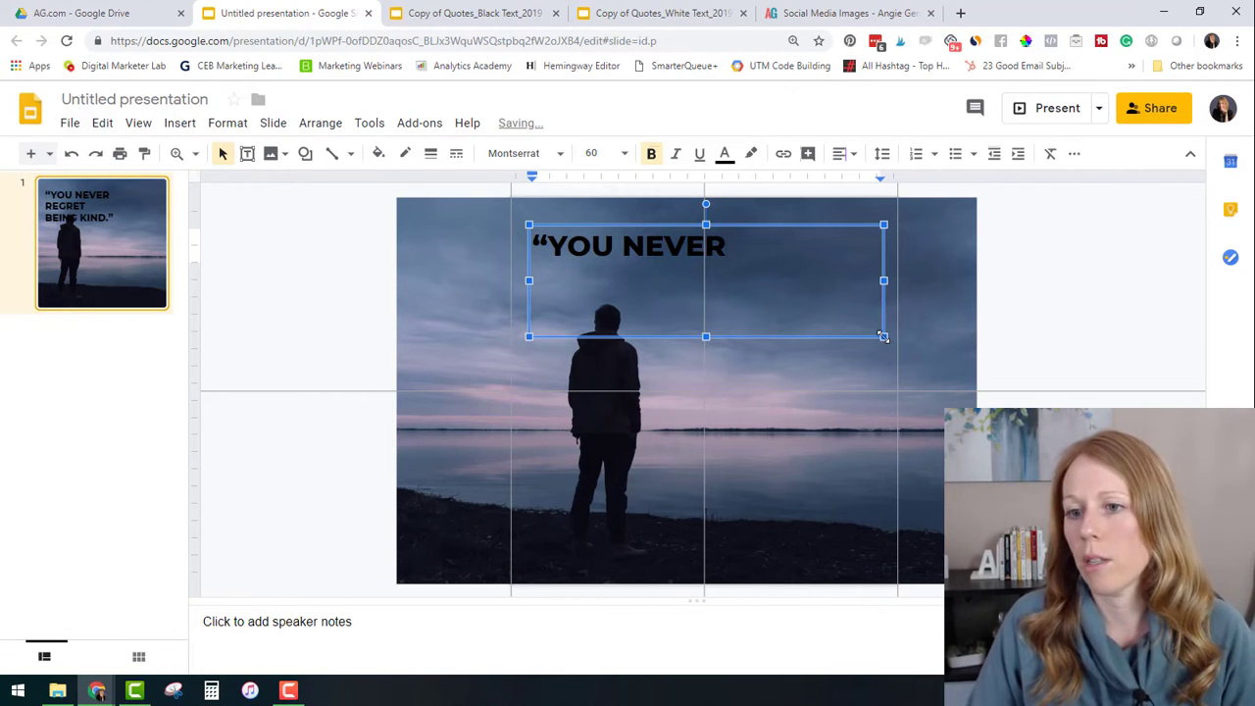
click(665, 245)
triple_click(665, 245)
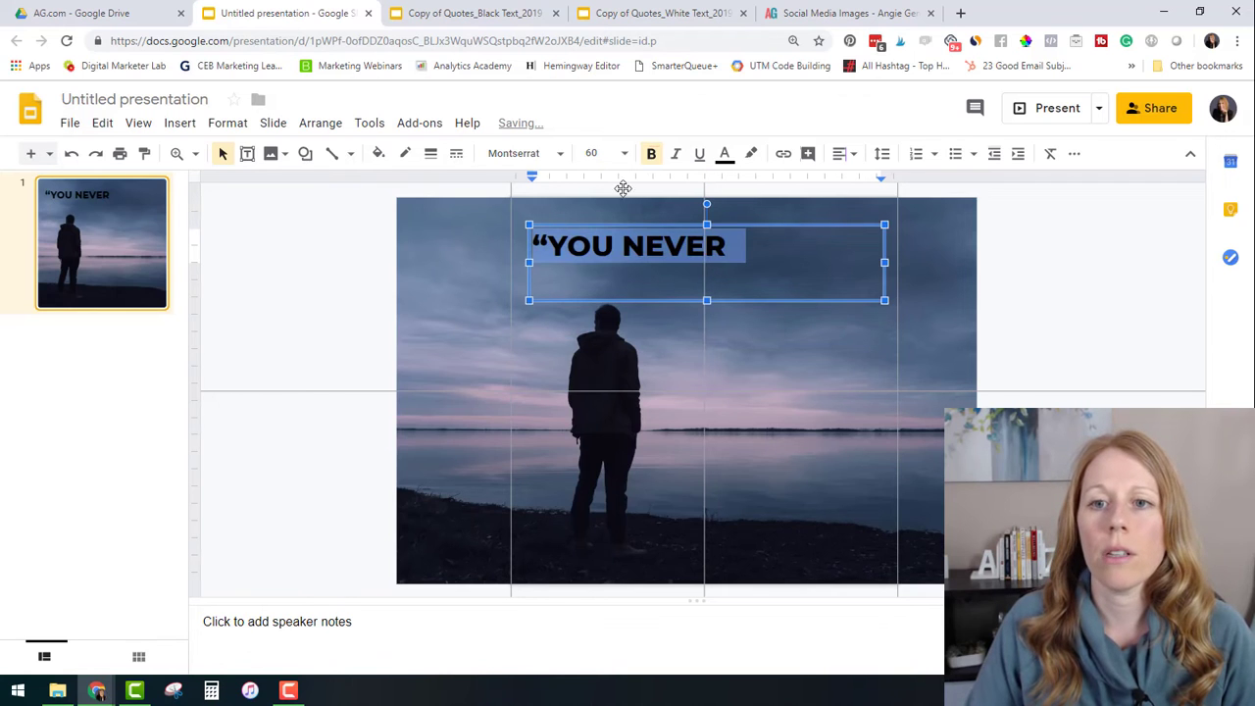
Step: Make “YOU NEVER size 72 and white
click(623, 153)
click(596, 570)
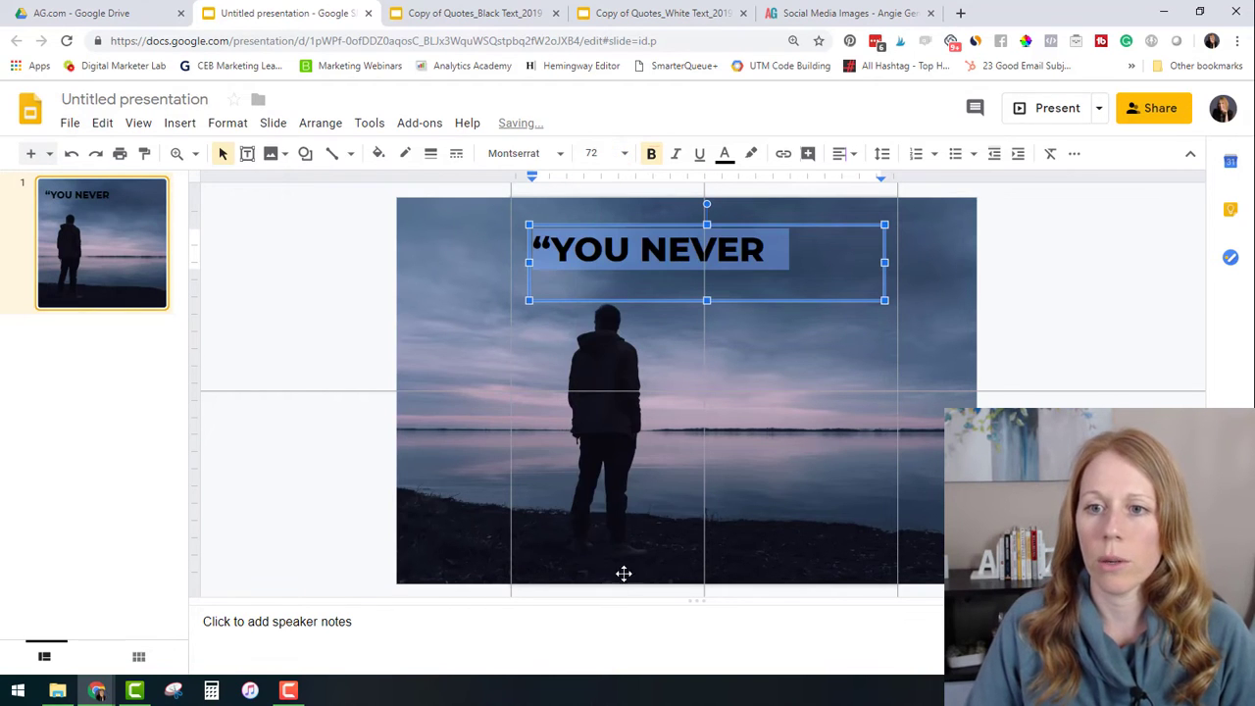
click(725, 154)
click(874, 183)
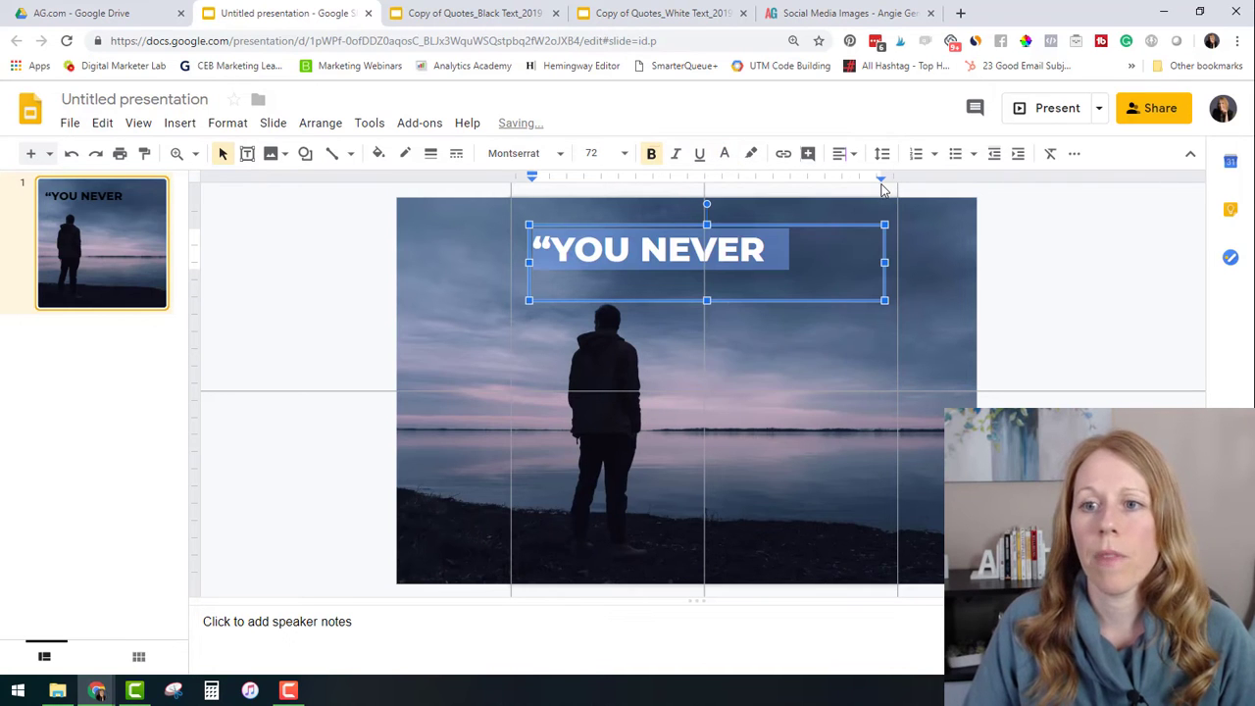
click(1076, 156)
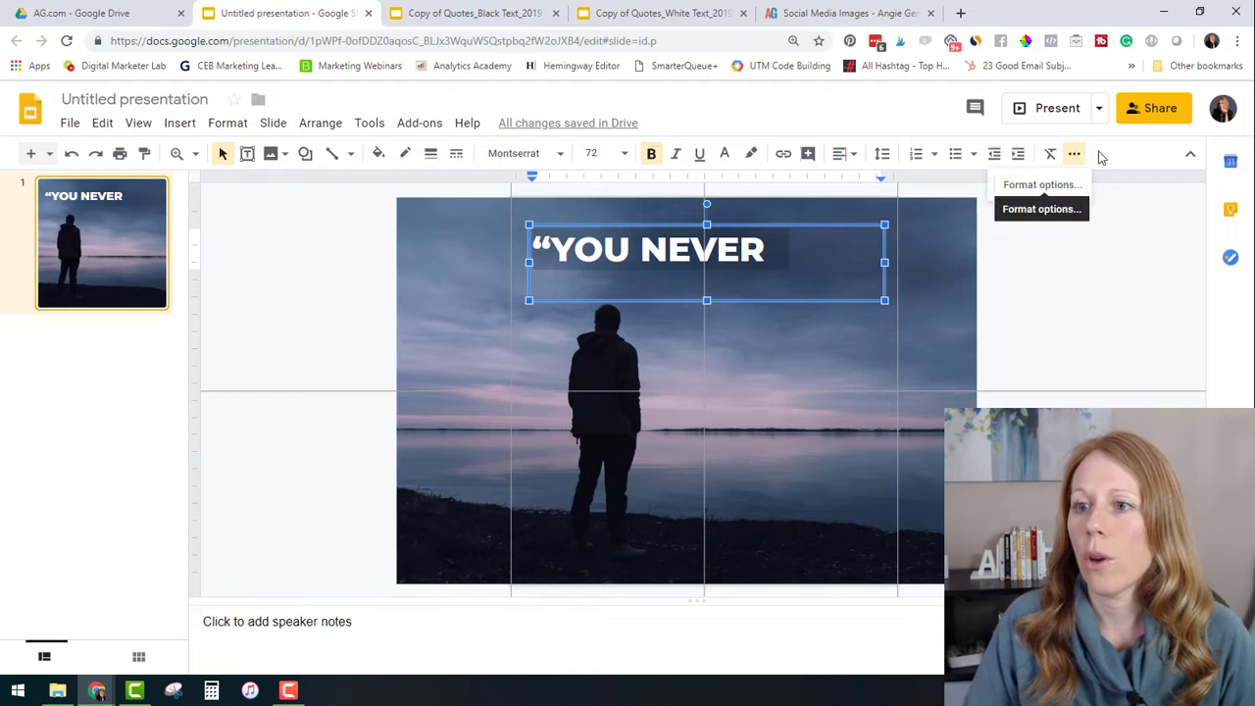
Step: Add a pink drop shadow to the text, adjusting its transparency, angle, distance and blur
click(1059, 186)
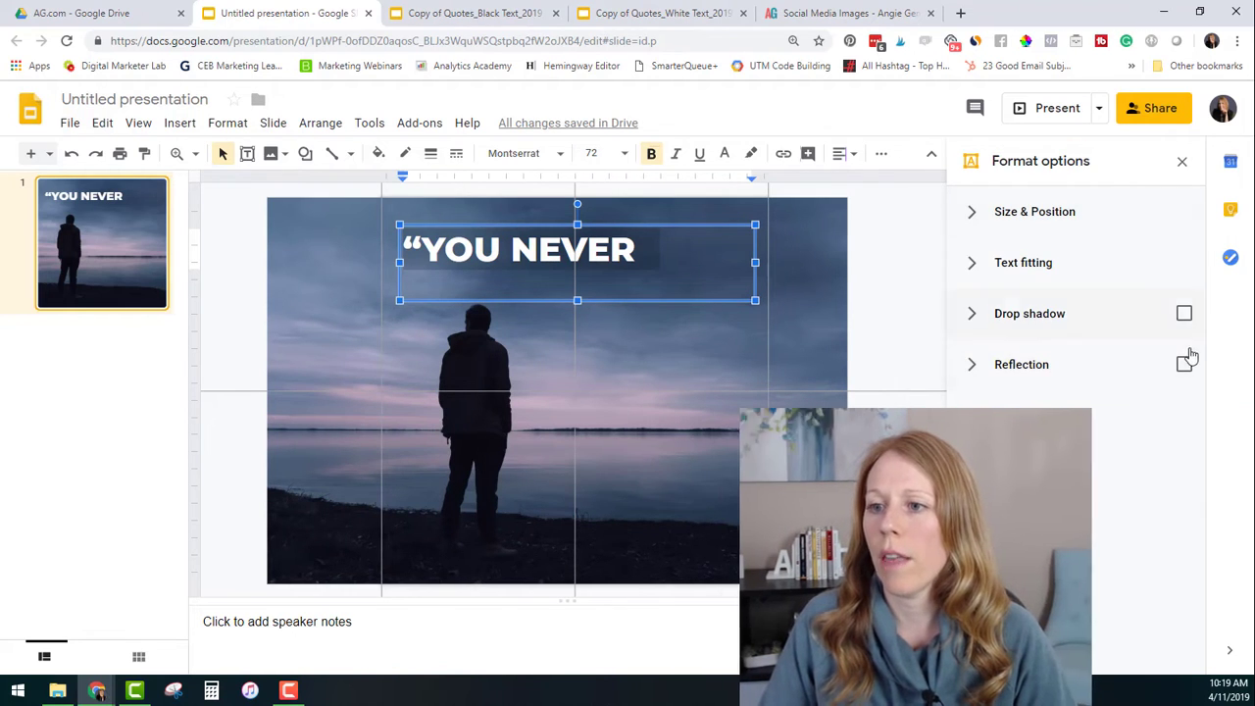
click(1184, 314)
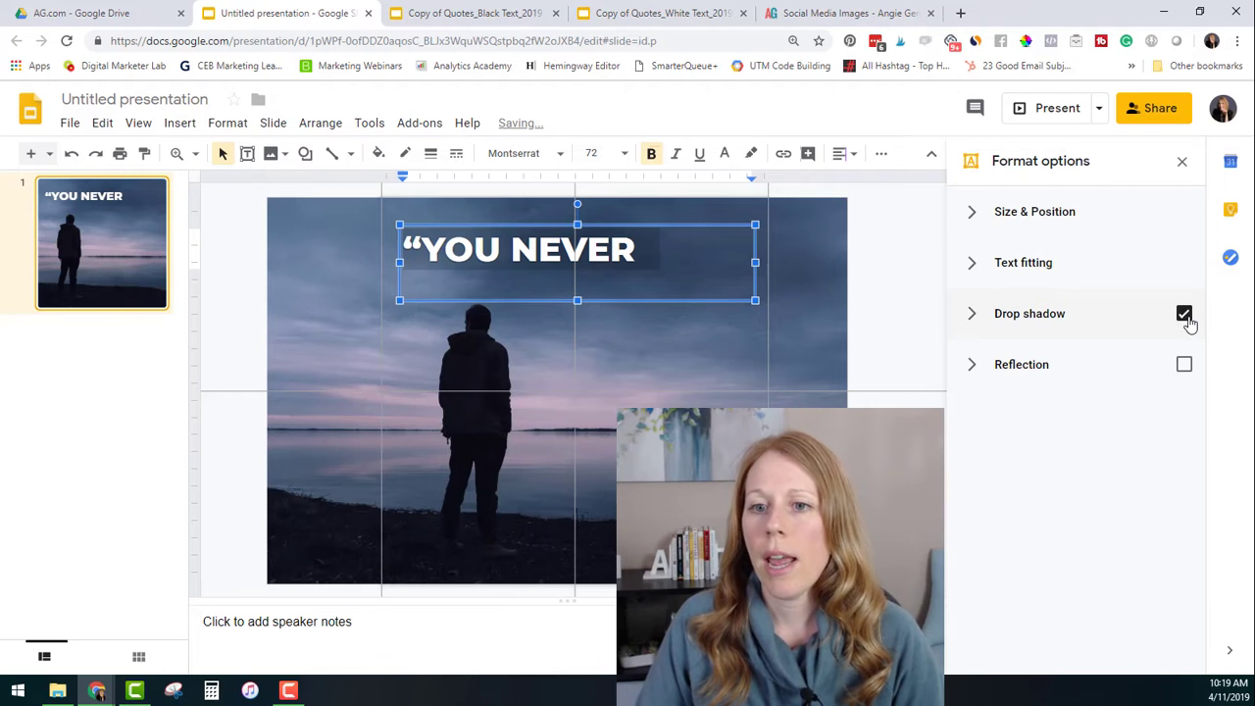
click(1005, 323)
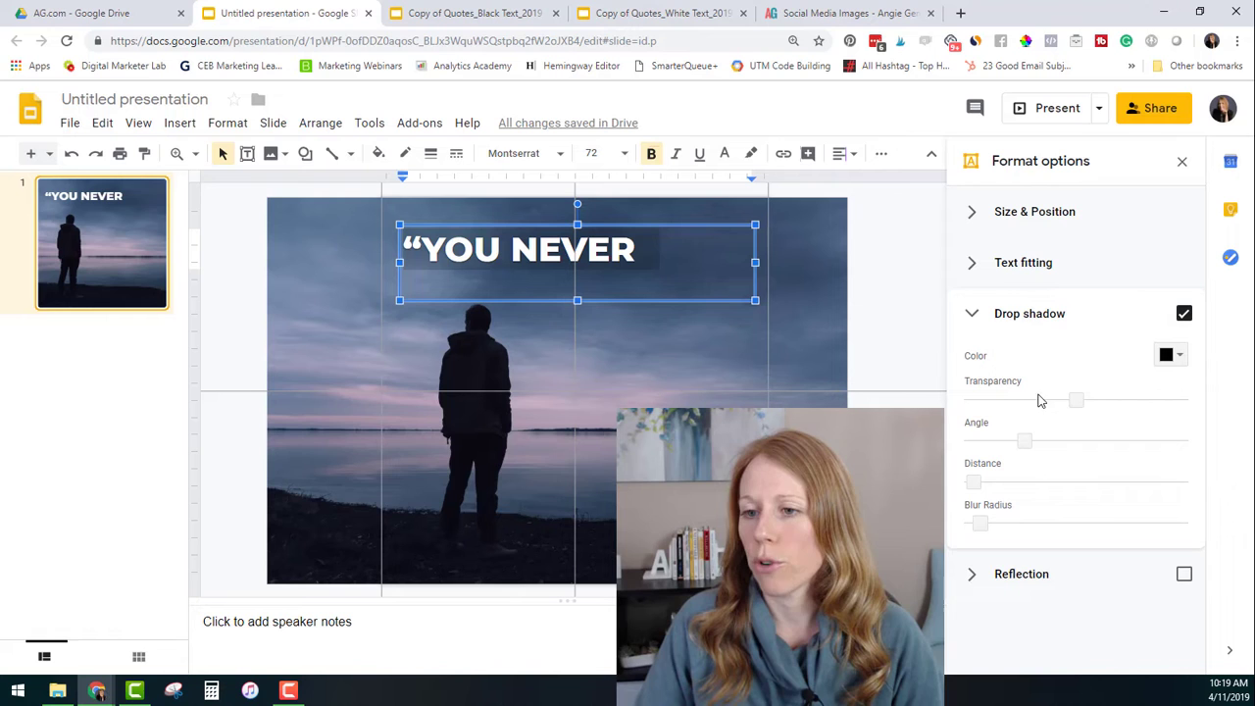
click(1180, 357)
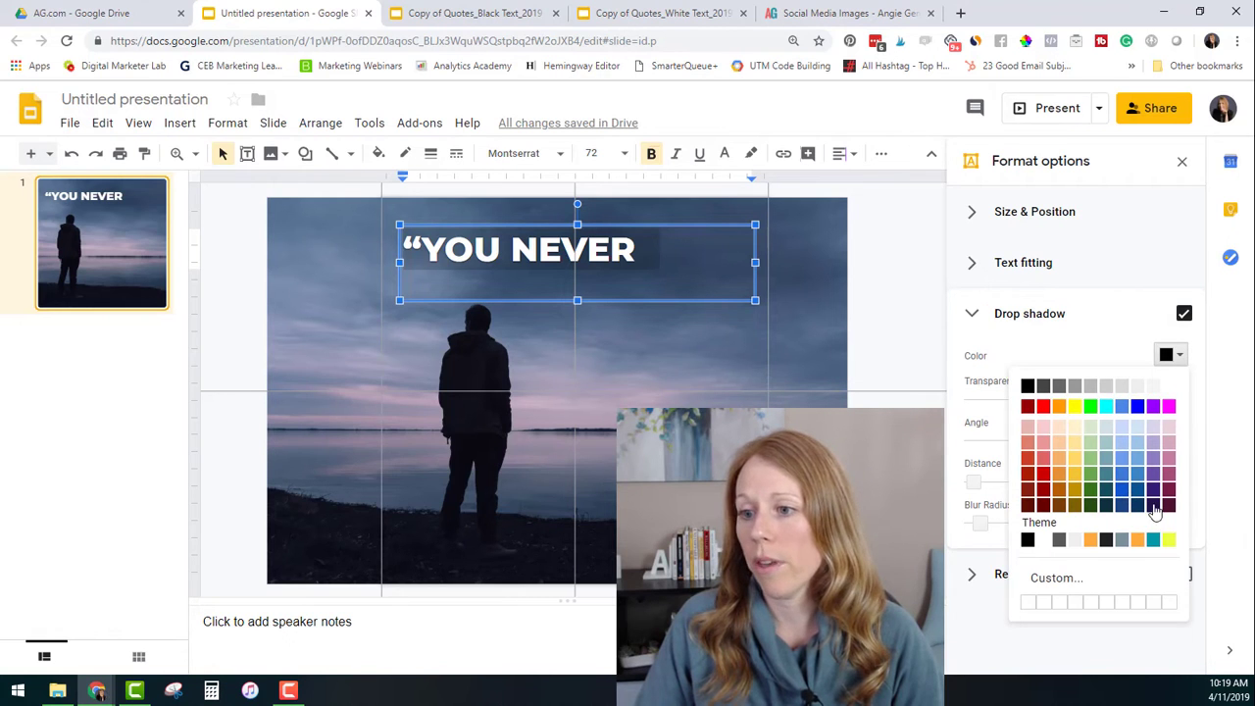
click(1075, 343)
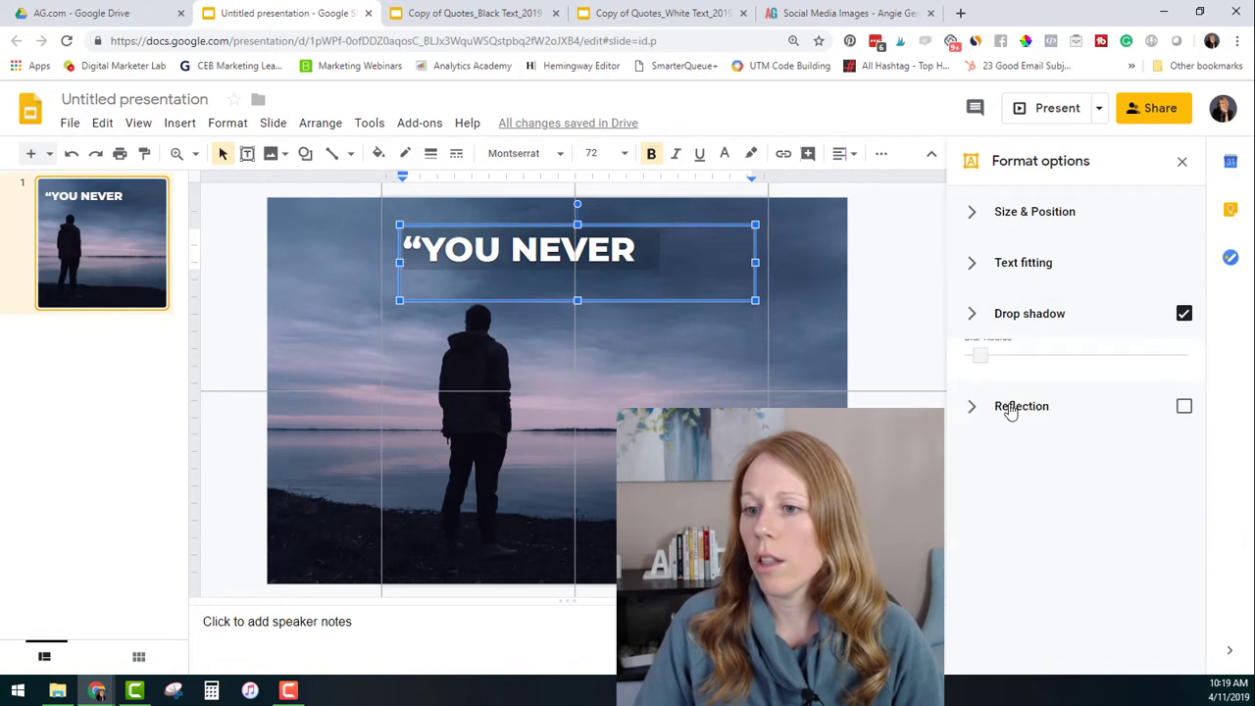
click(1108, 324)
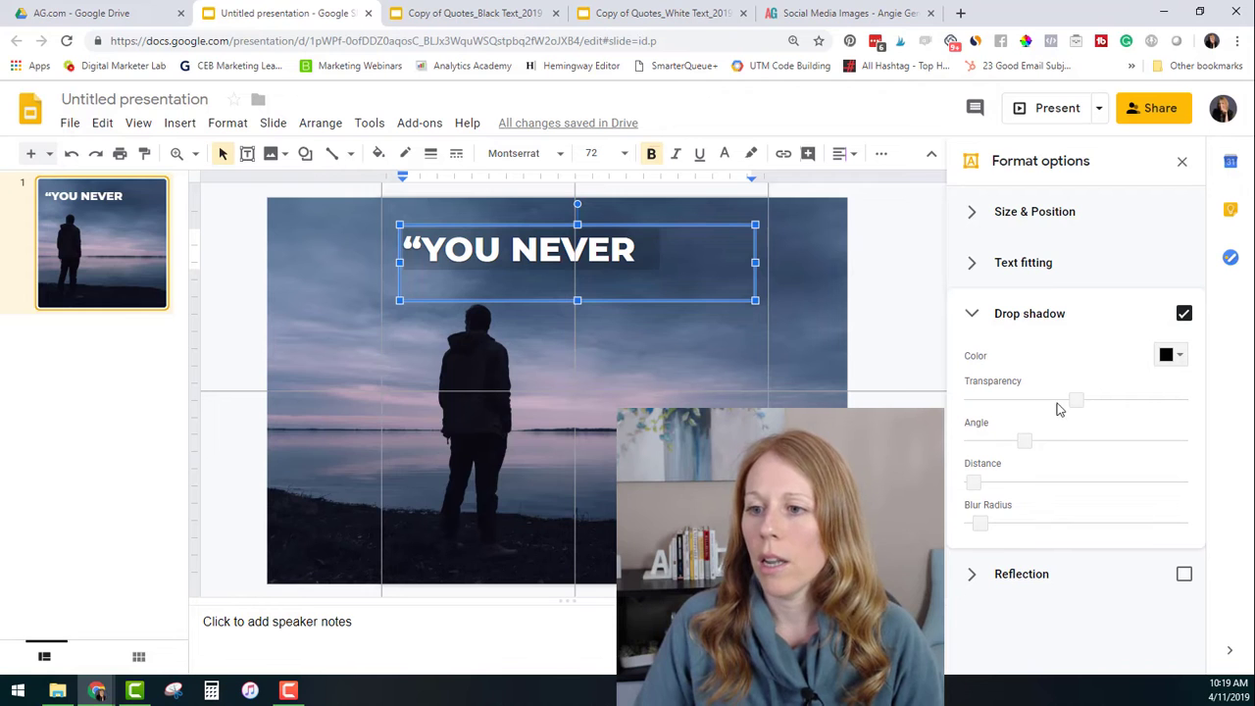
drag(1075, 400, 981, 404)
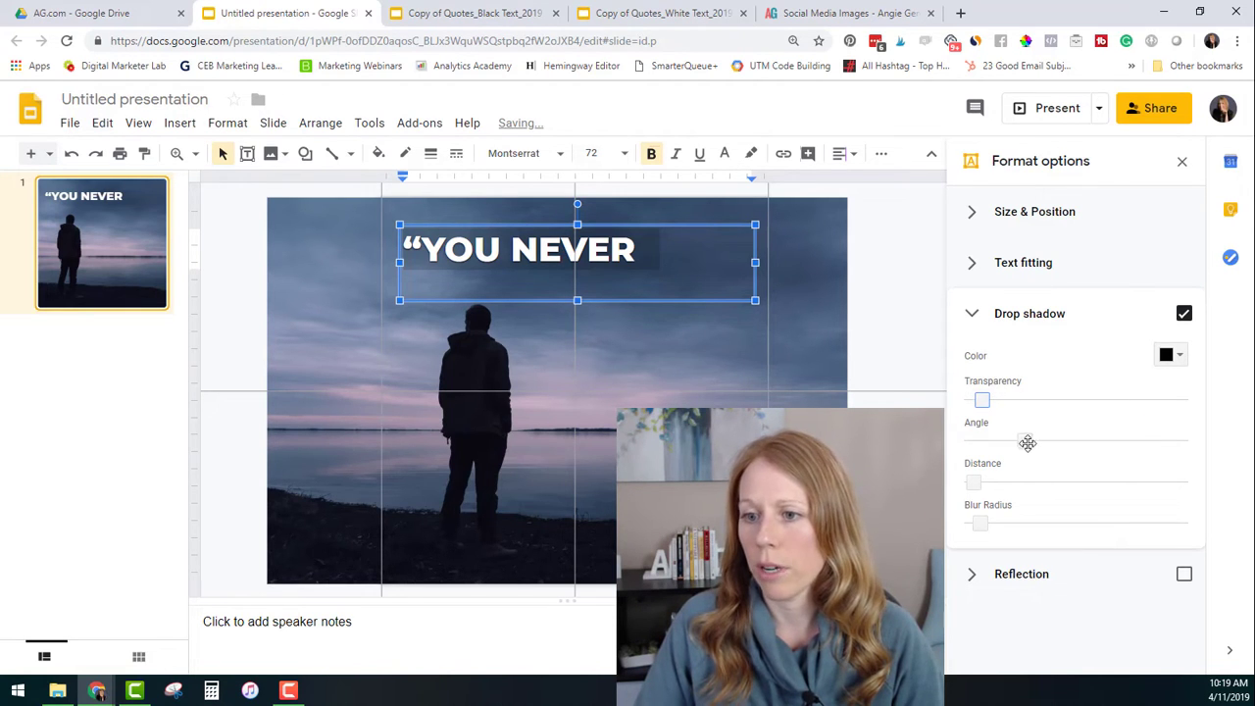
drag(1024, 440, 1152, 441)
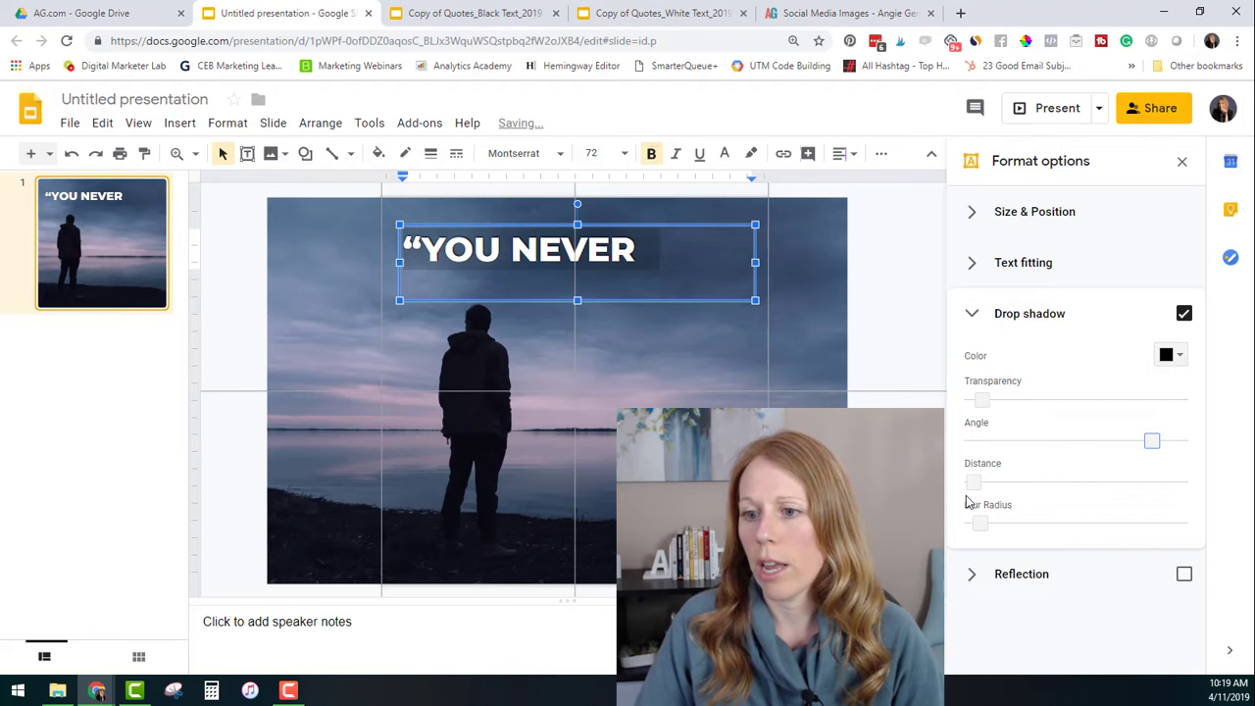
drag(974, 481, 1062, 482)
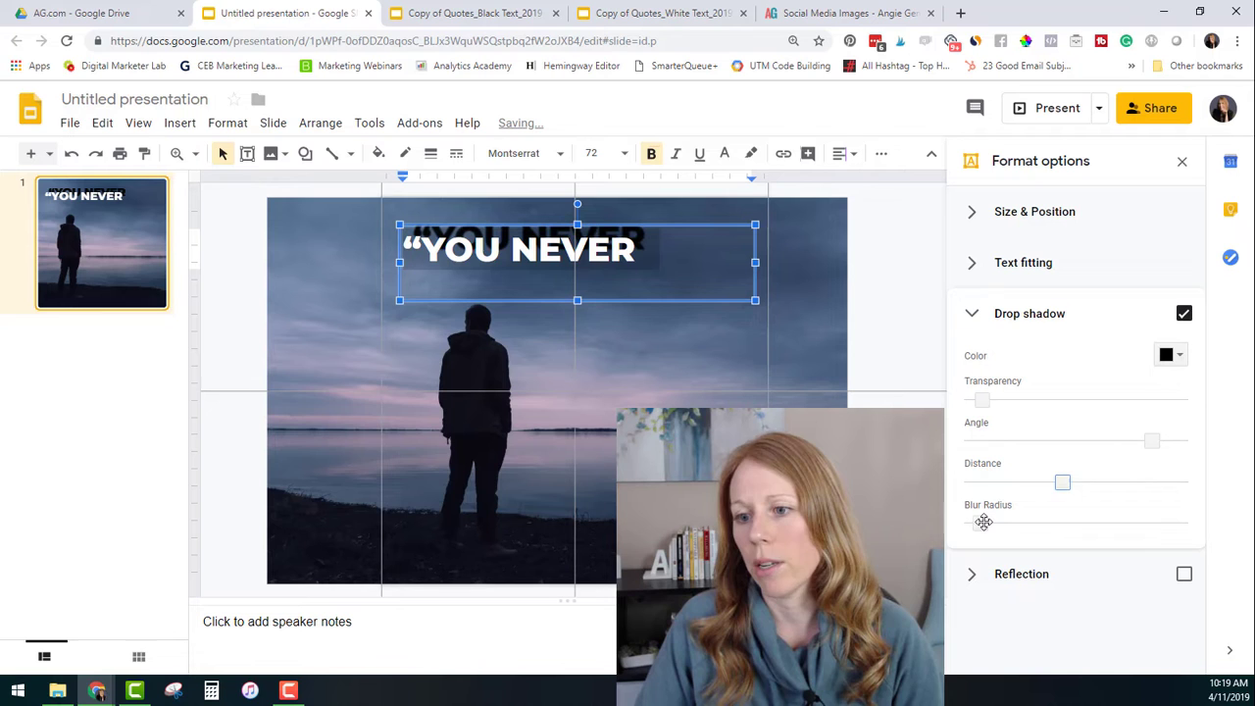
drag(980, 522, 1026, 523)
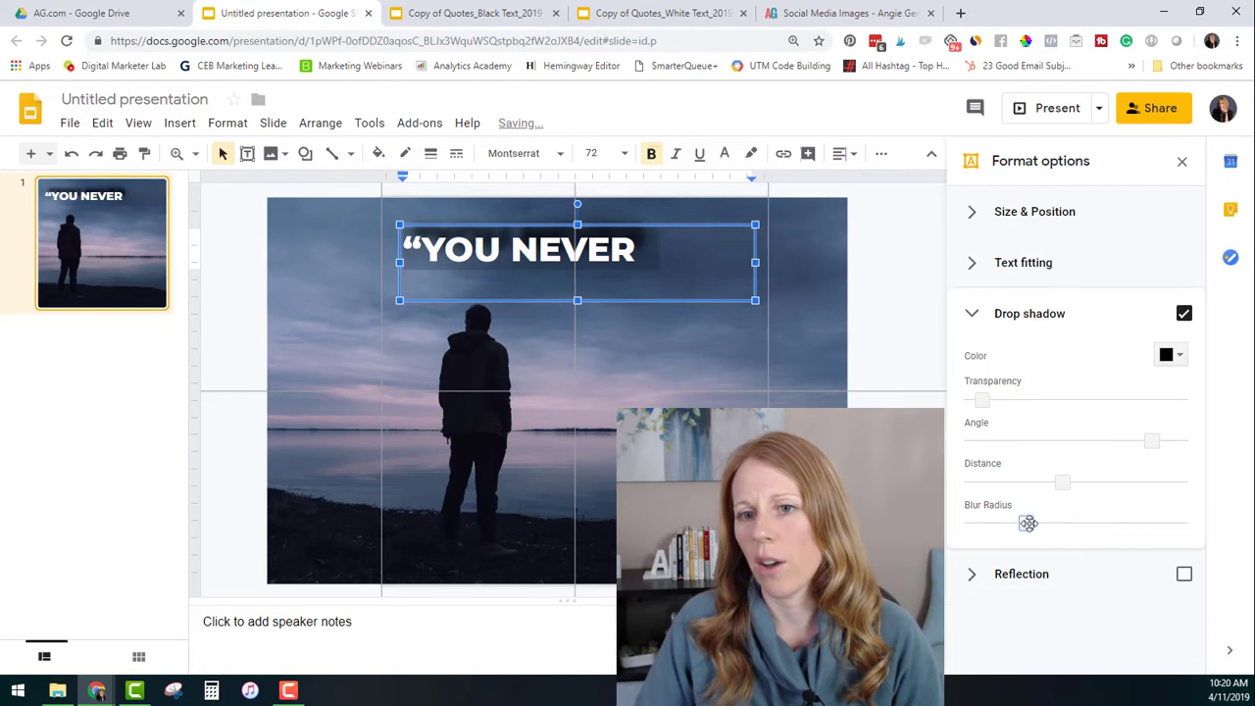
click(1176, 363)
click(1169, 471)
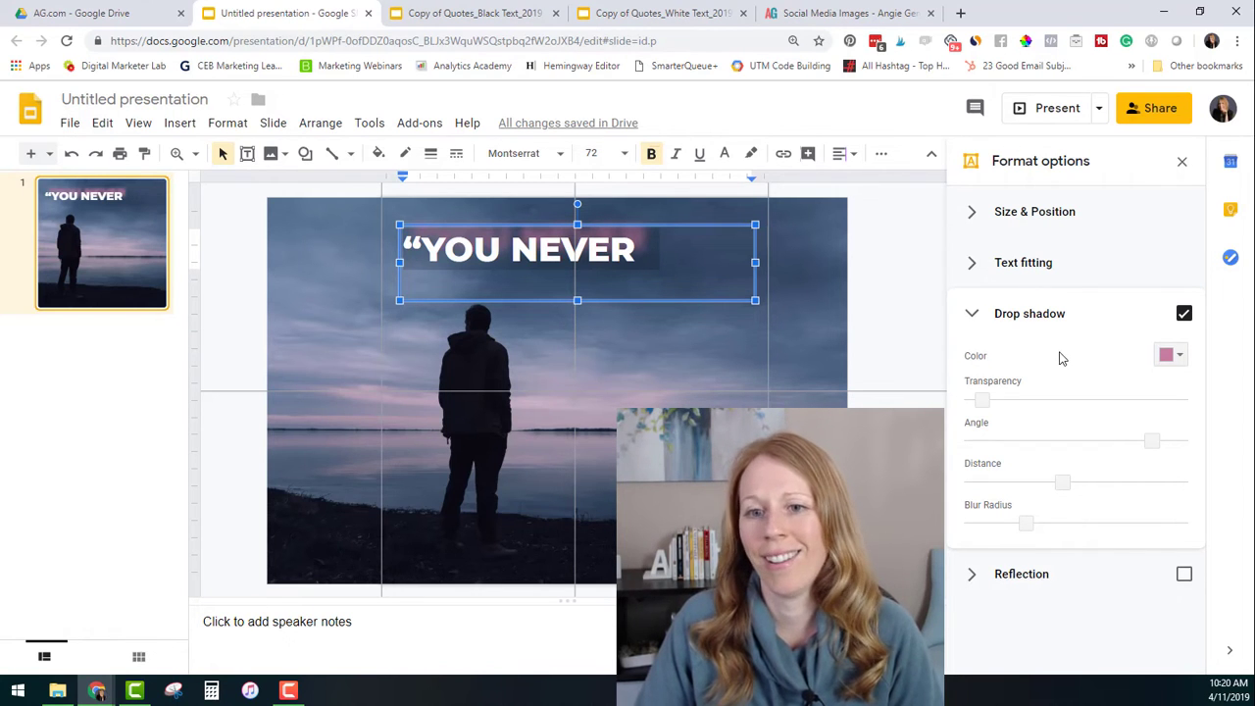
Step: Close the format options panel and reselect the YOU NEVER text box
click(1182, 160)
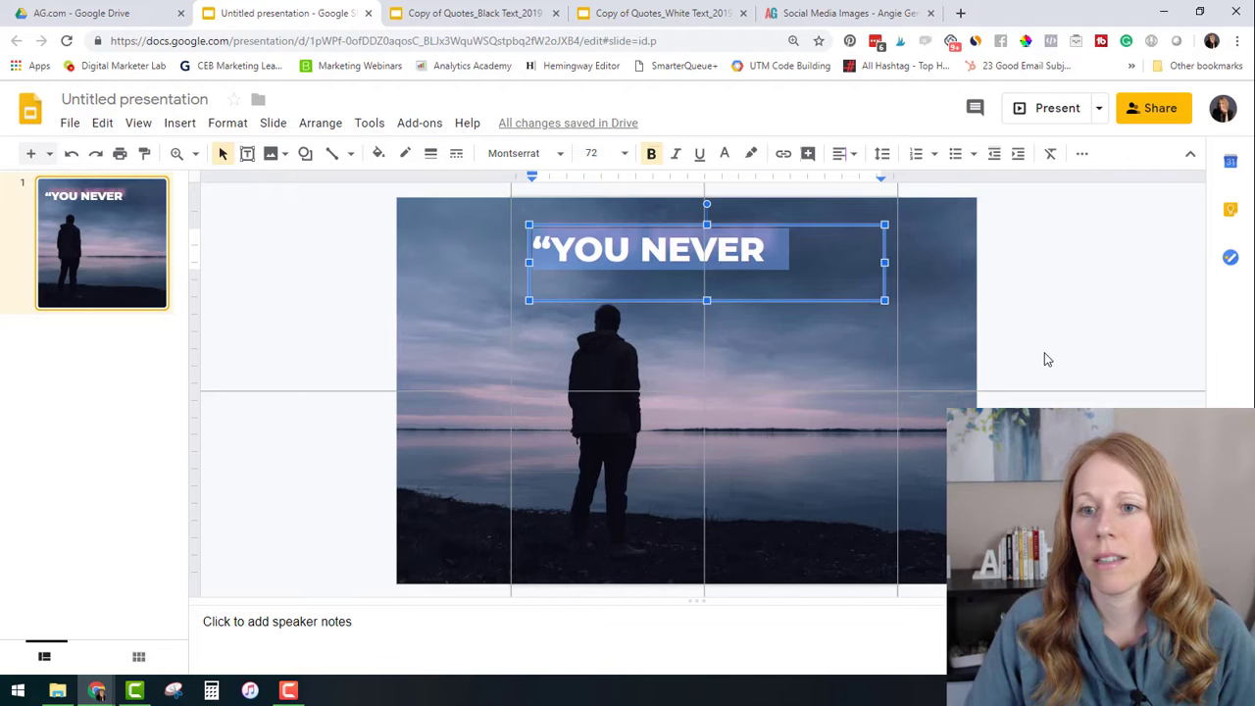
click(1045, 353)
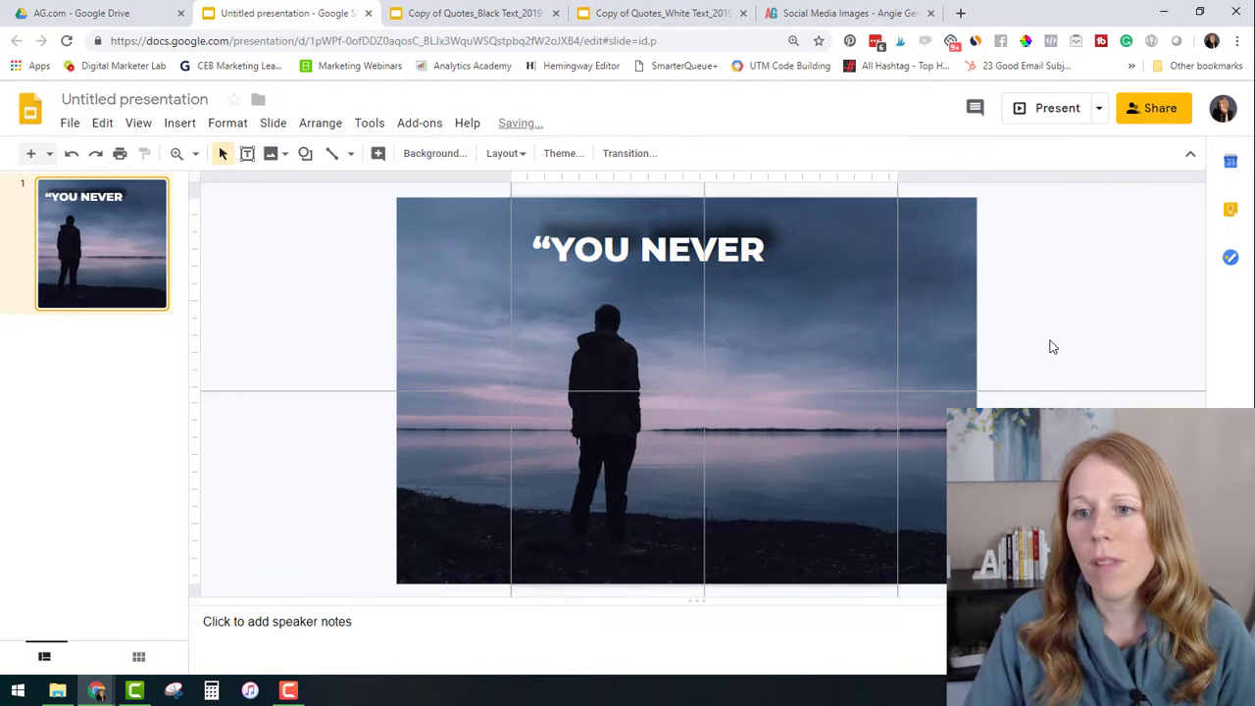
key(ctrl+z)
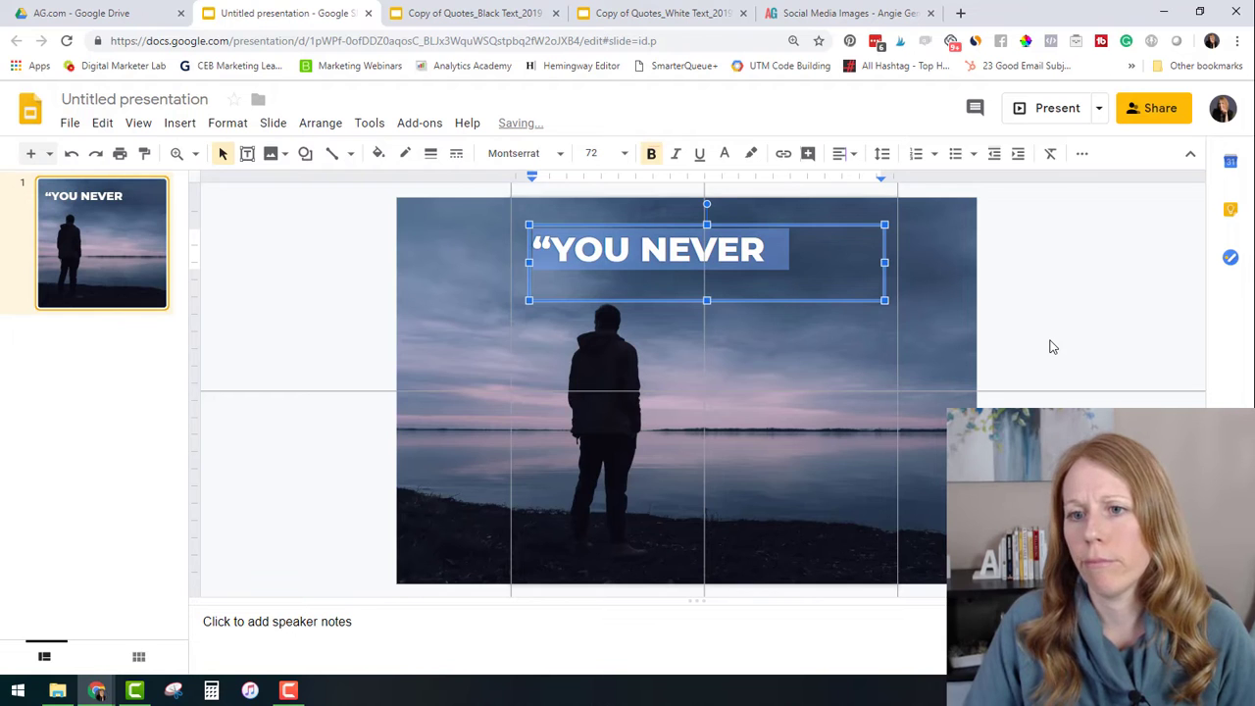
click(1053, 346)
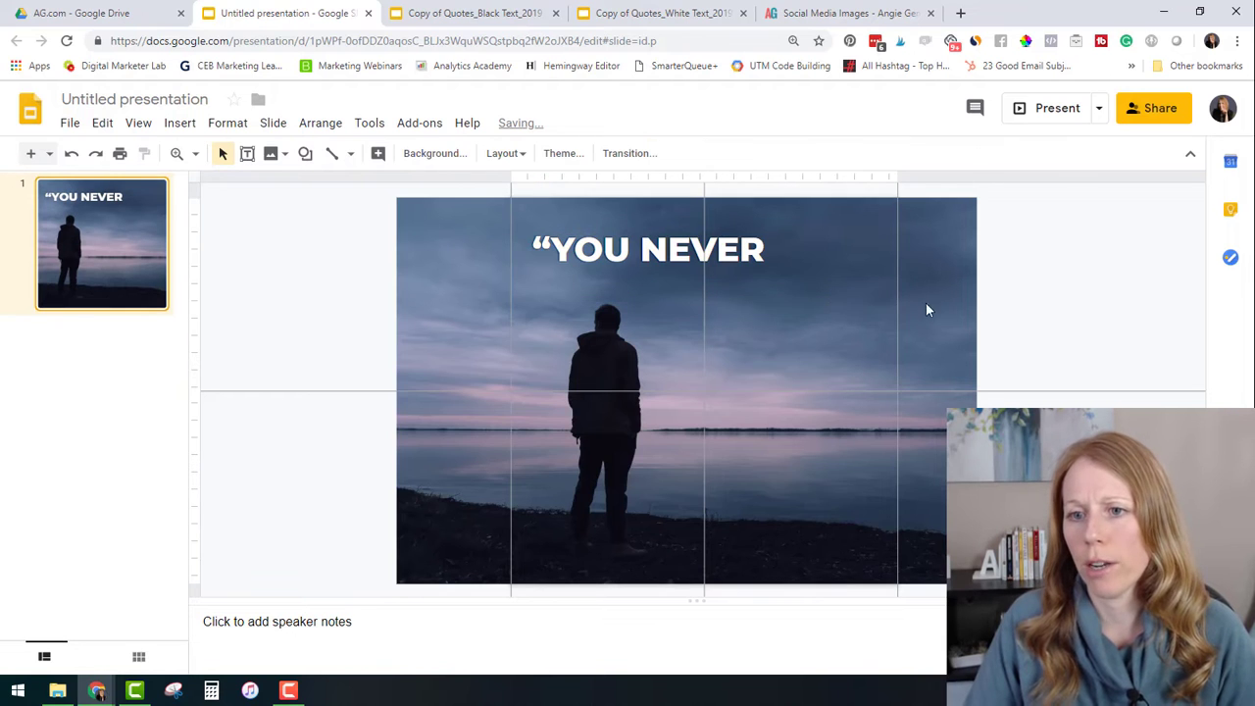
click(671, 251)
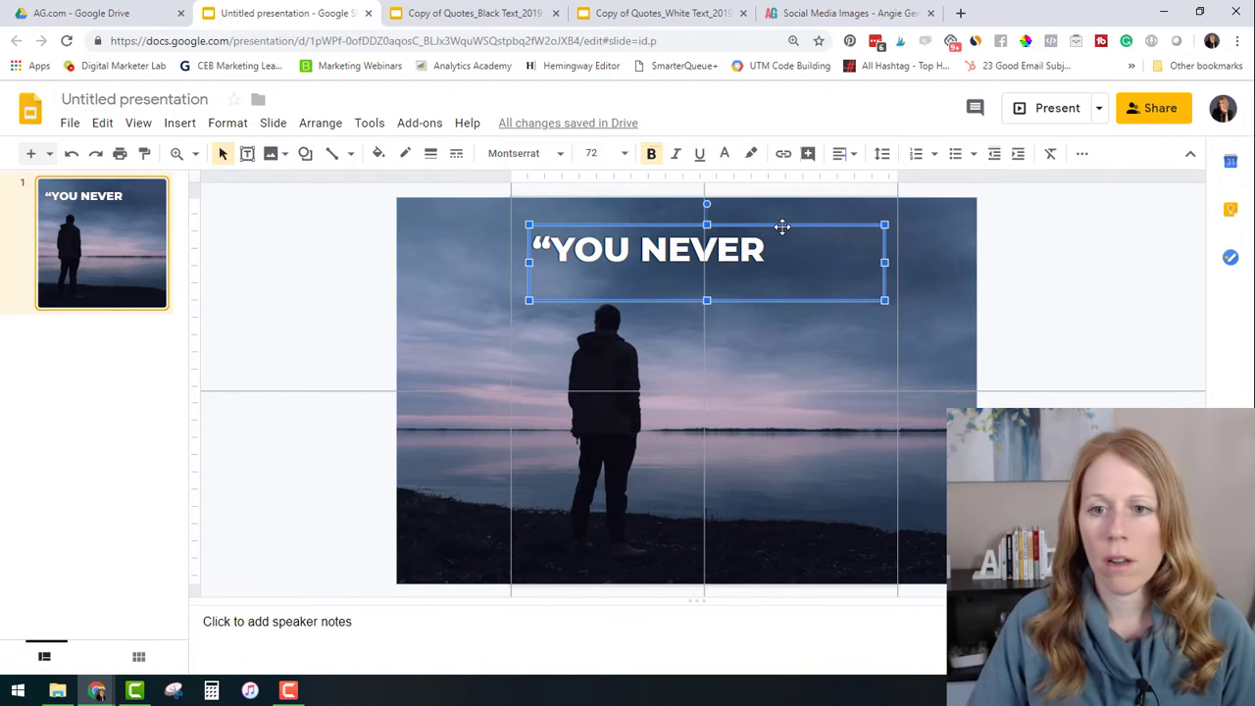
Step: Duplicate the YOU NEVER box below itself and retype the copy as 'REGRET'
key(ctrl+d)
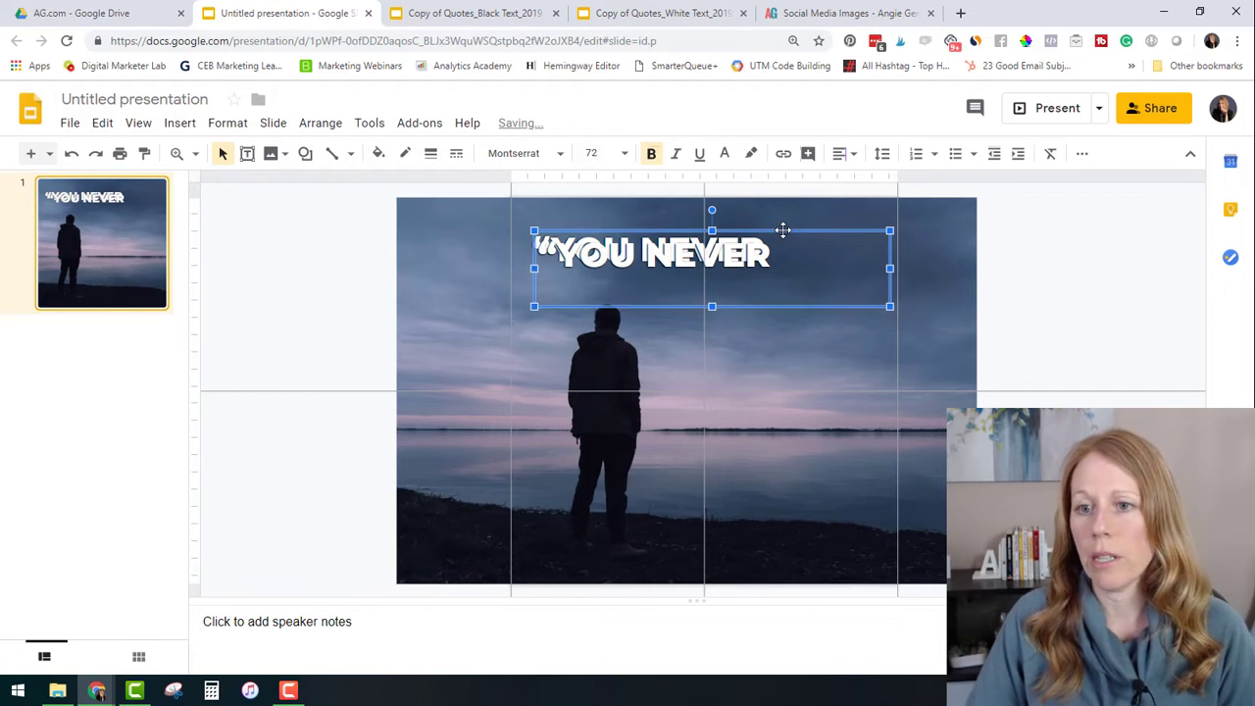
drag(783, 229, 780, 286)
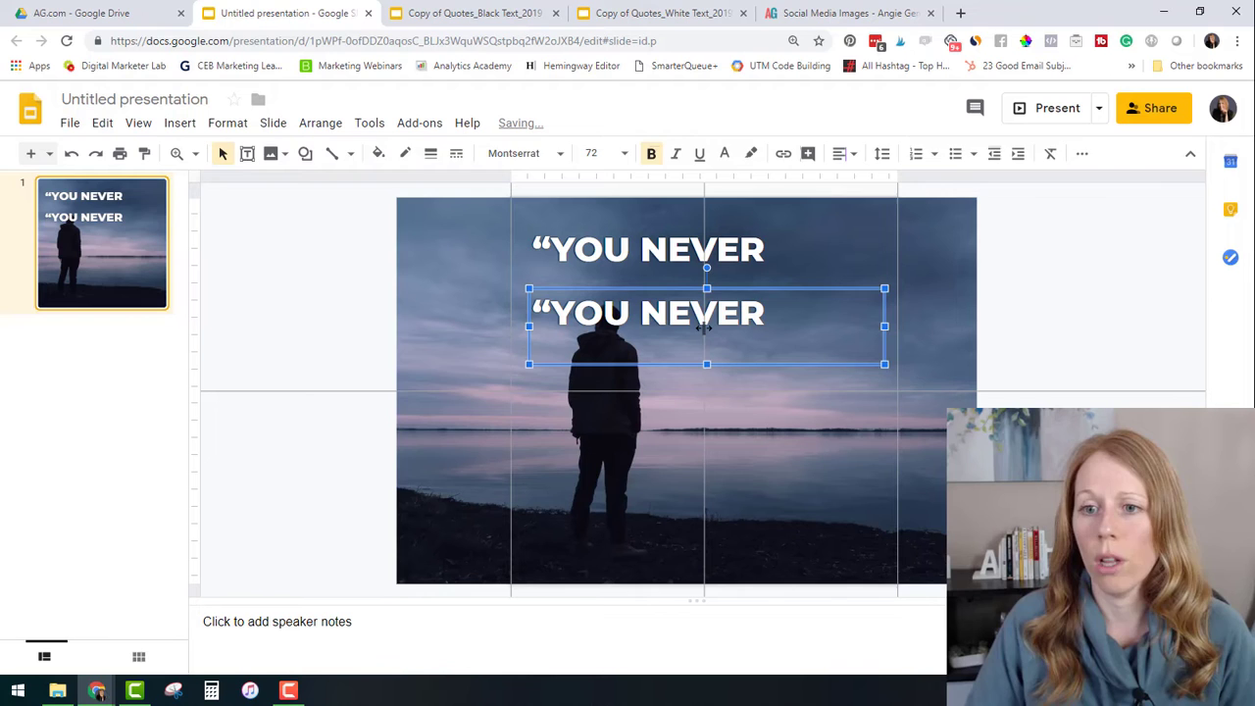
key(Escape)
click(742, 320)
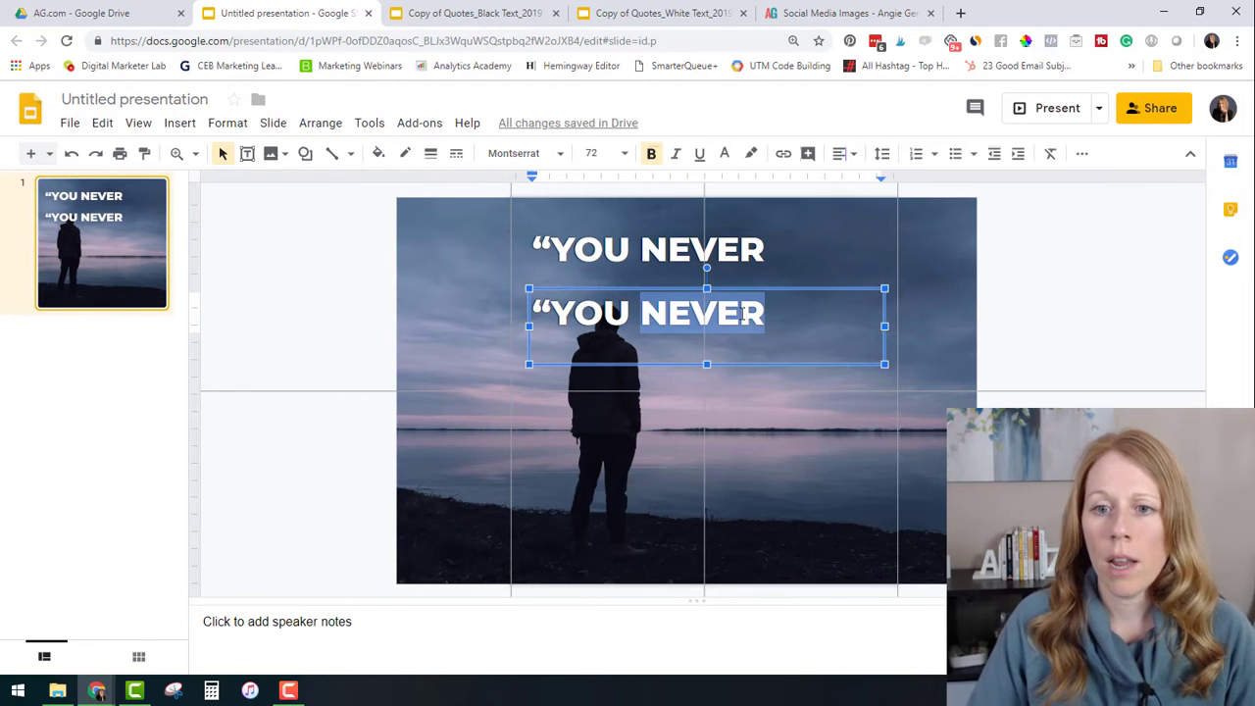
triple_click(746, 312)
text(REGRET)
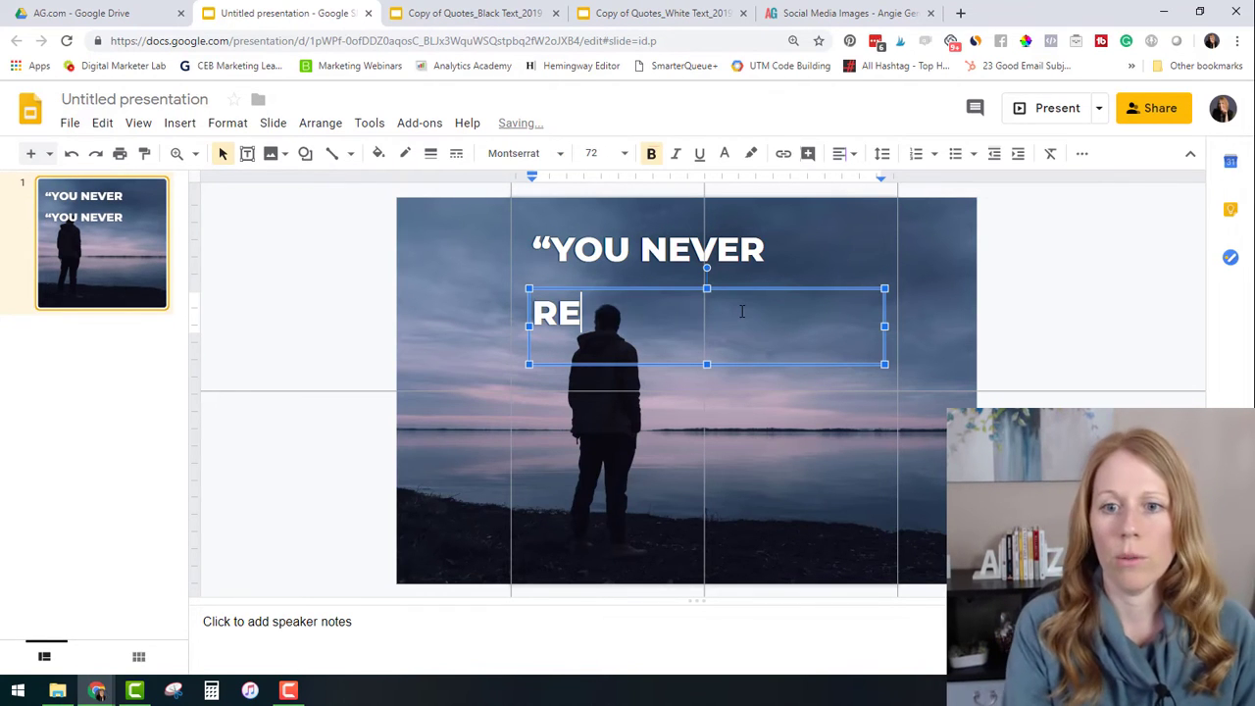
click(833, 289)
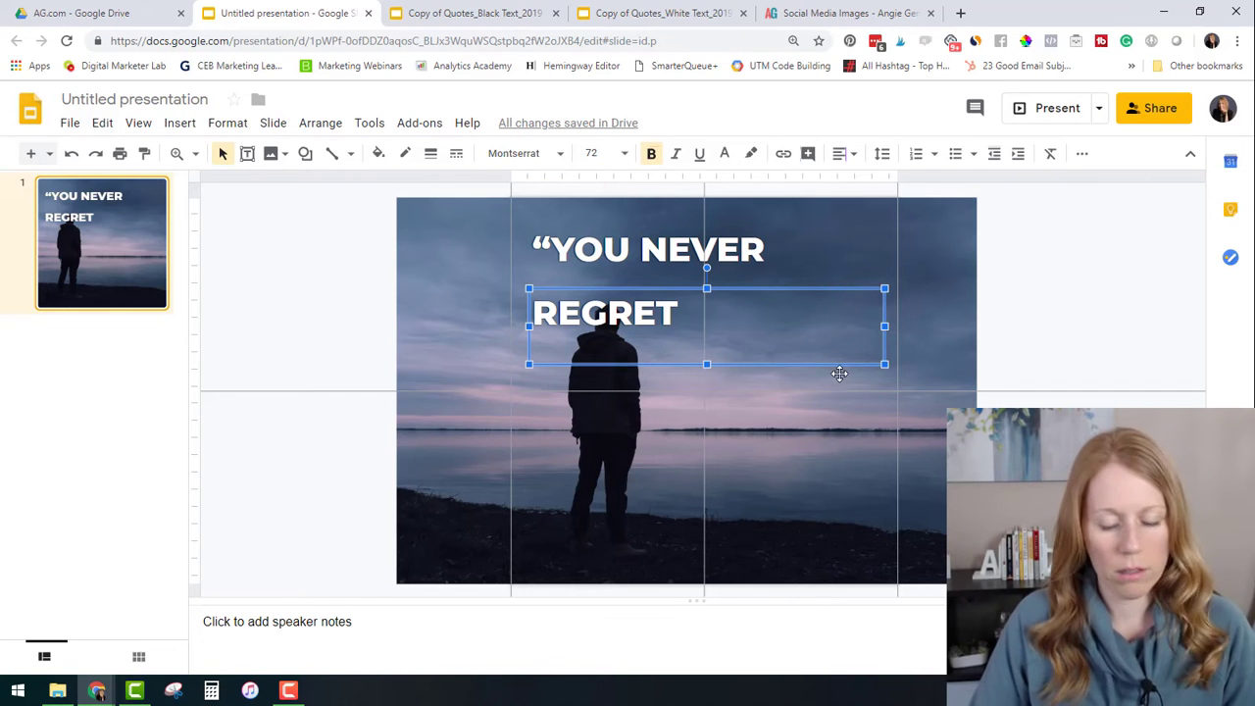
Step: Duplicate the REGRET box lower on the photo and retype it as 'BEING KIND.”'
key(ctrl+d)
drag(790, 297, 795, 370)
key(Escape)
click(680, 400)
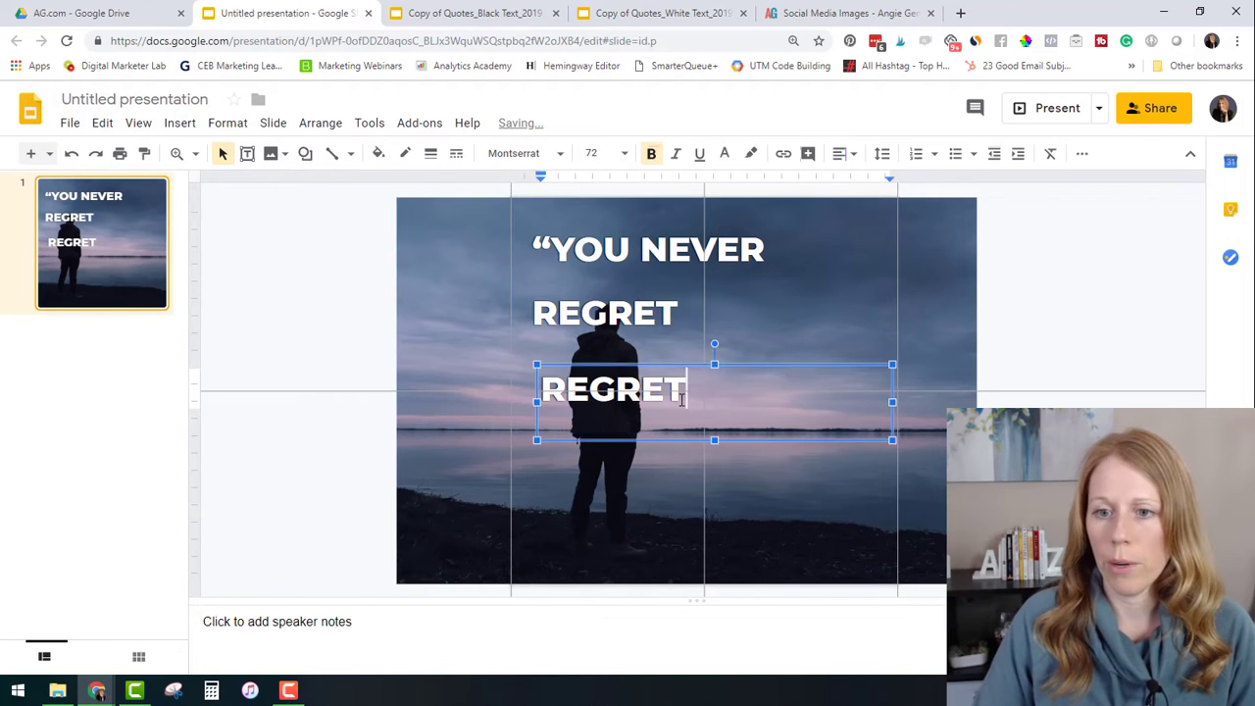
double_click(680, 399)
text(BEING KIND.")
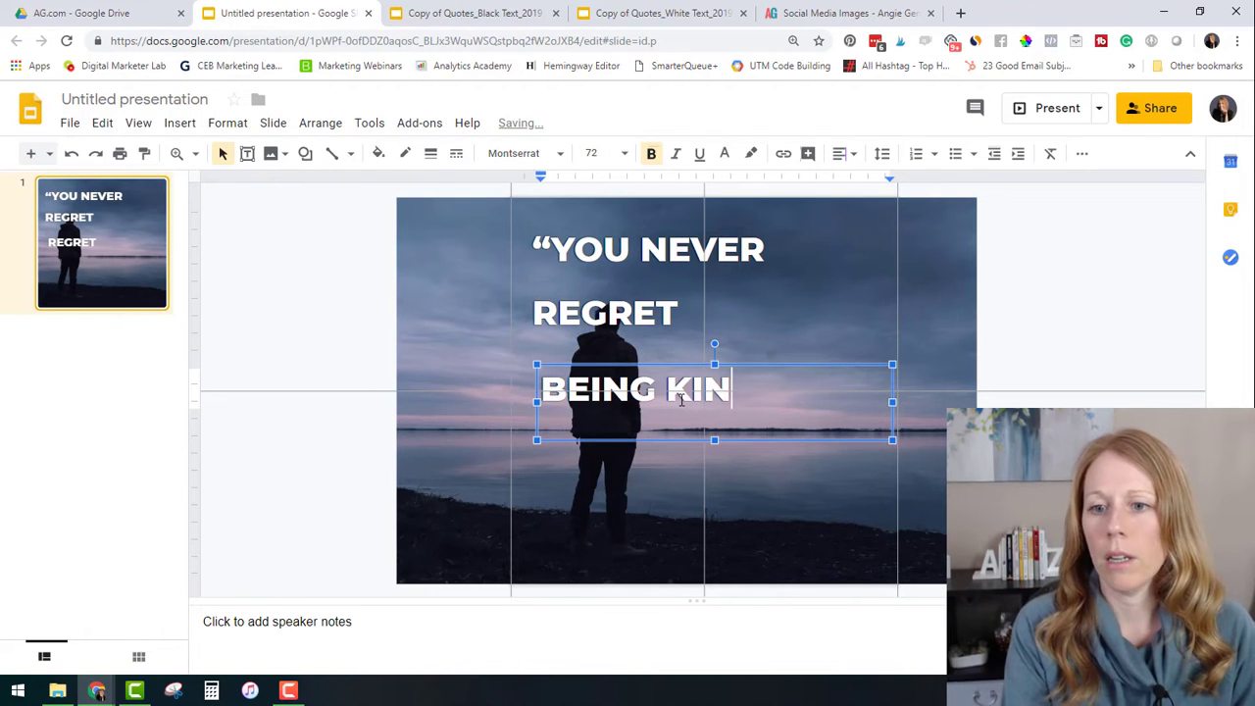
click(646, 255)
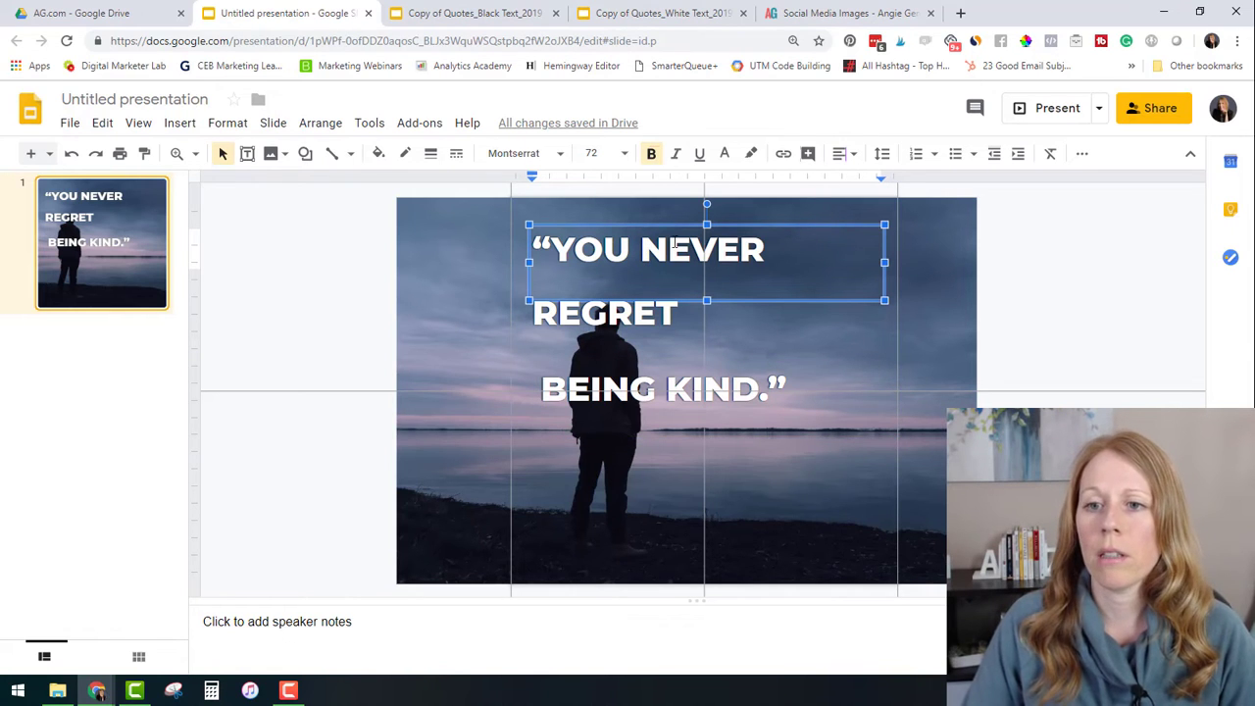
Step: Centre-align the YOU NEVER, REGRET and BEING KIND. lines
click(845, 154)
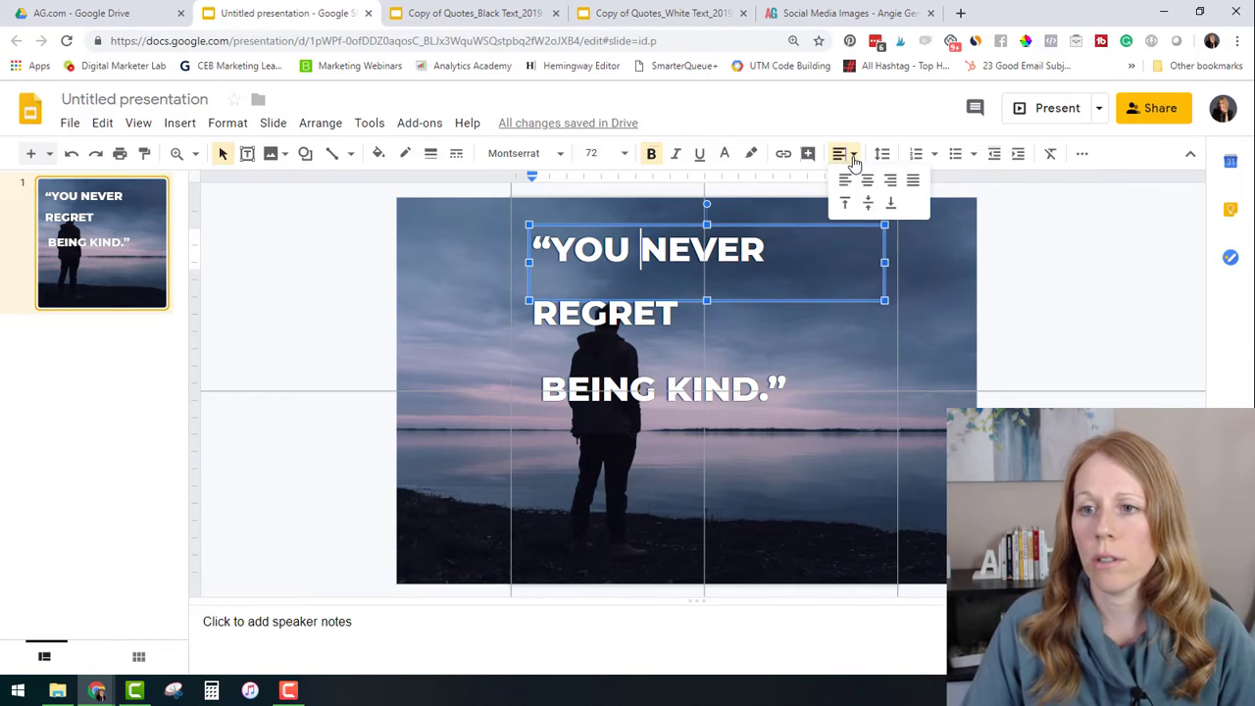
click(868, 181)
click(686, 316)
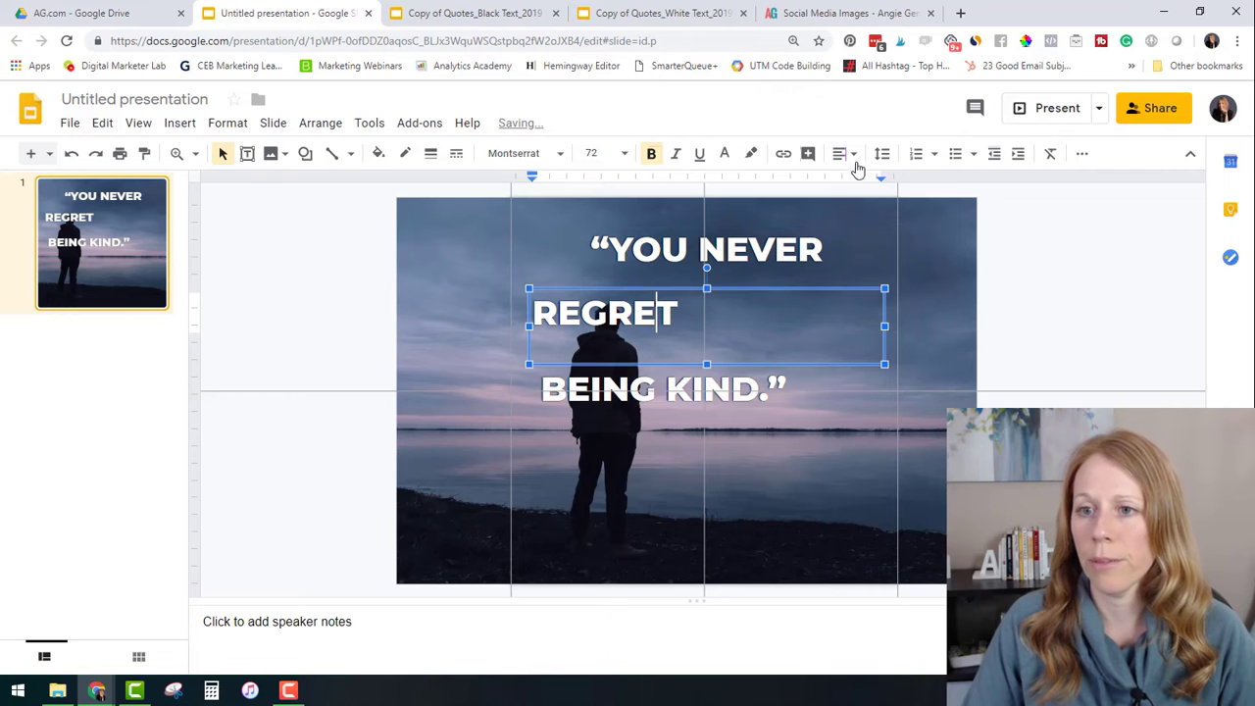
click(844, 154)
click(868, 180)
key(Escape)
key(Escape)
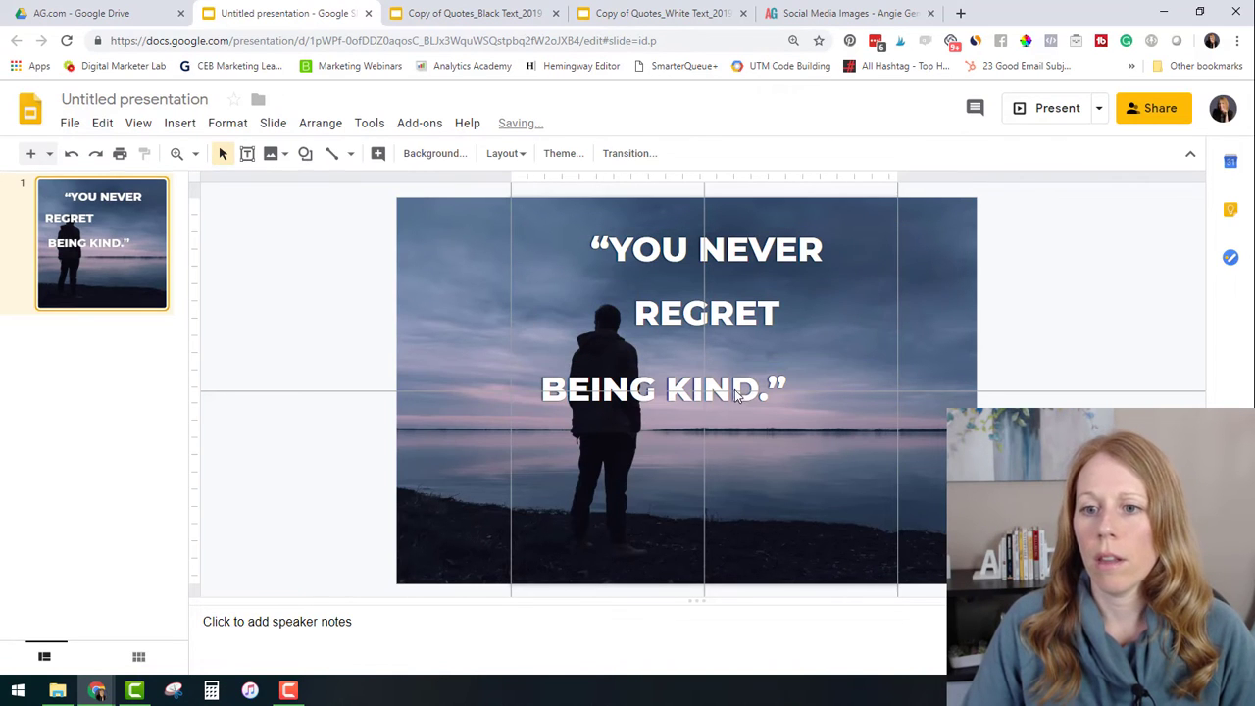
double_click(591, 392)
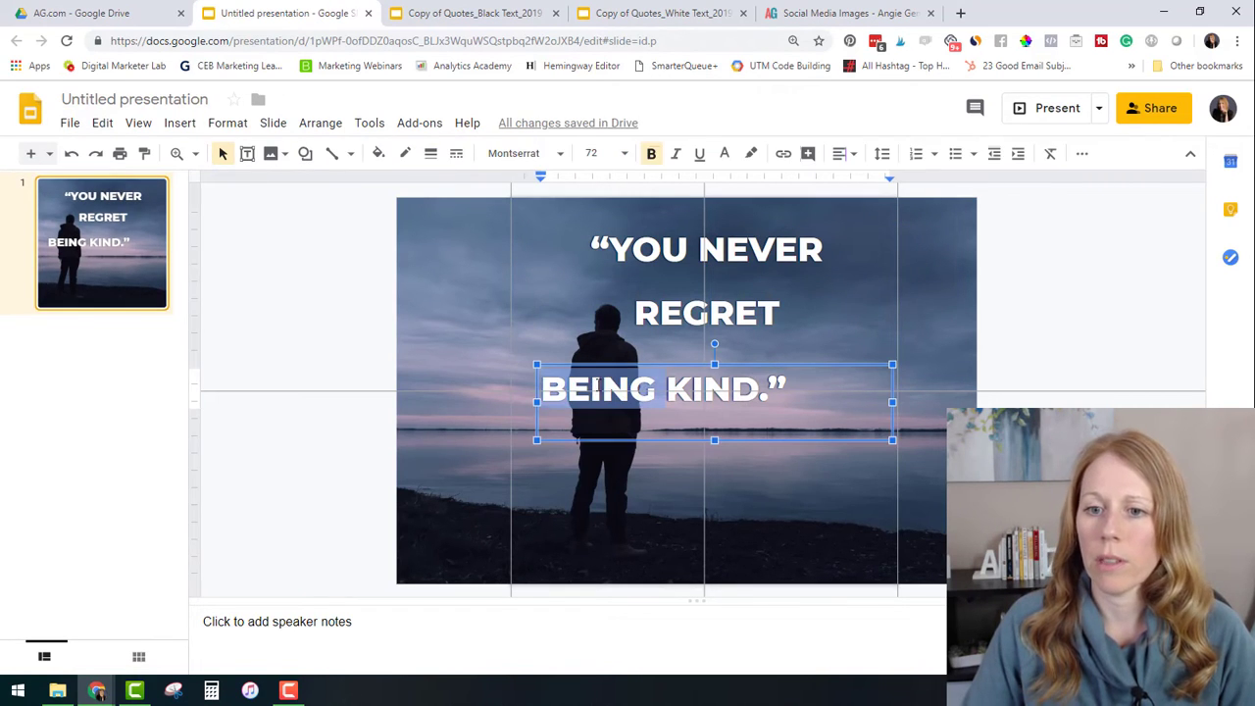
click(838, 154)
click(867, 180)
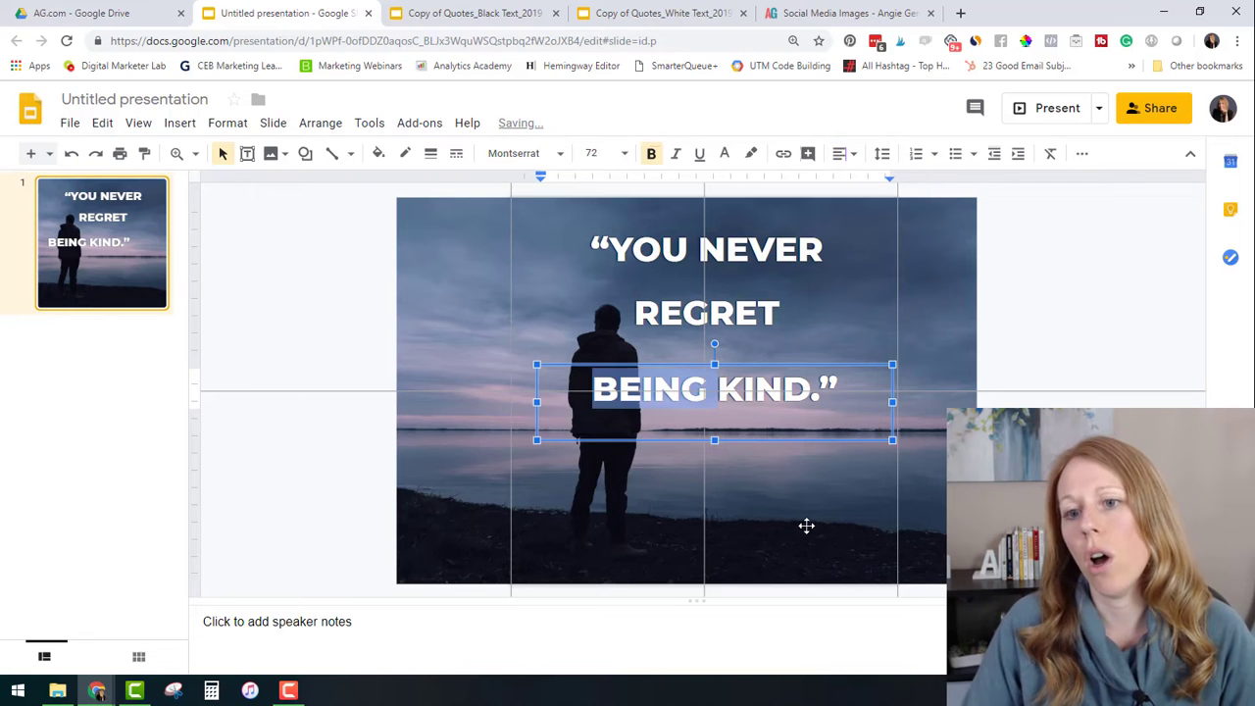
Step: Enlarge REGRET to font size 120
double_click(749, 314)
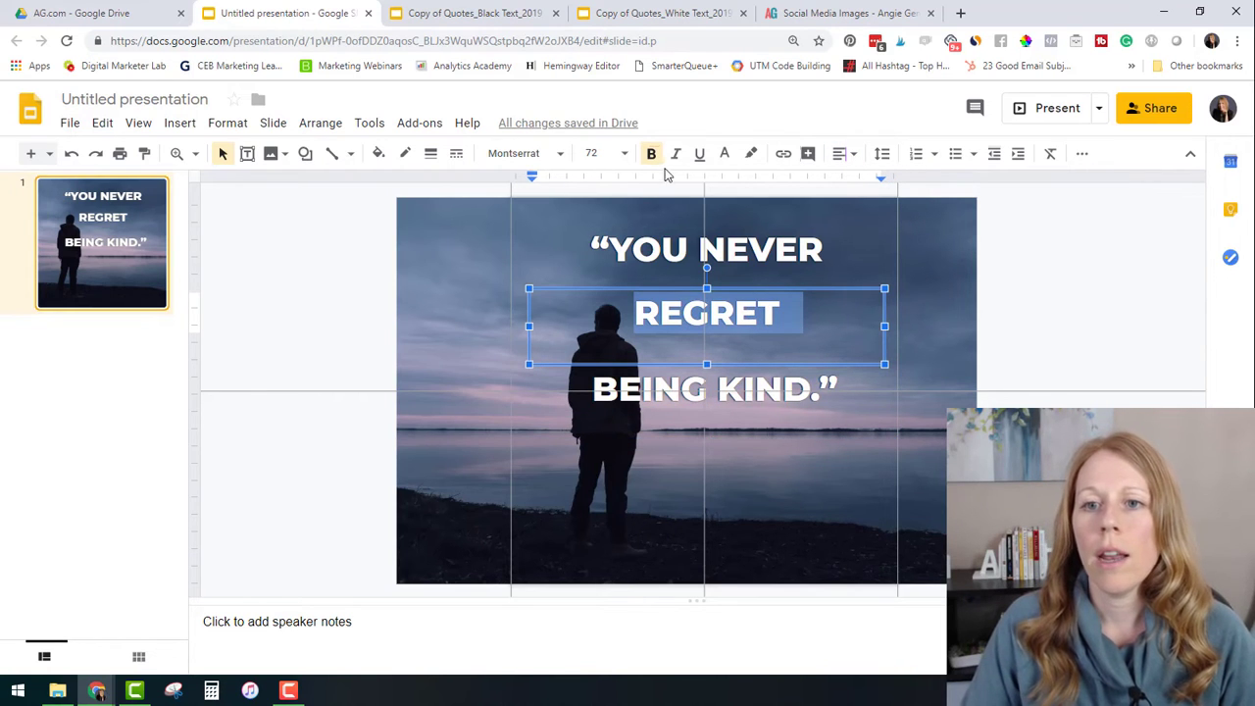
click(626, 154)
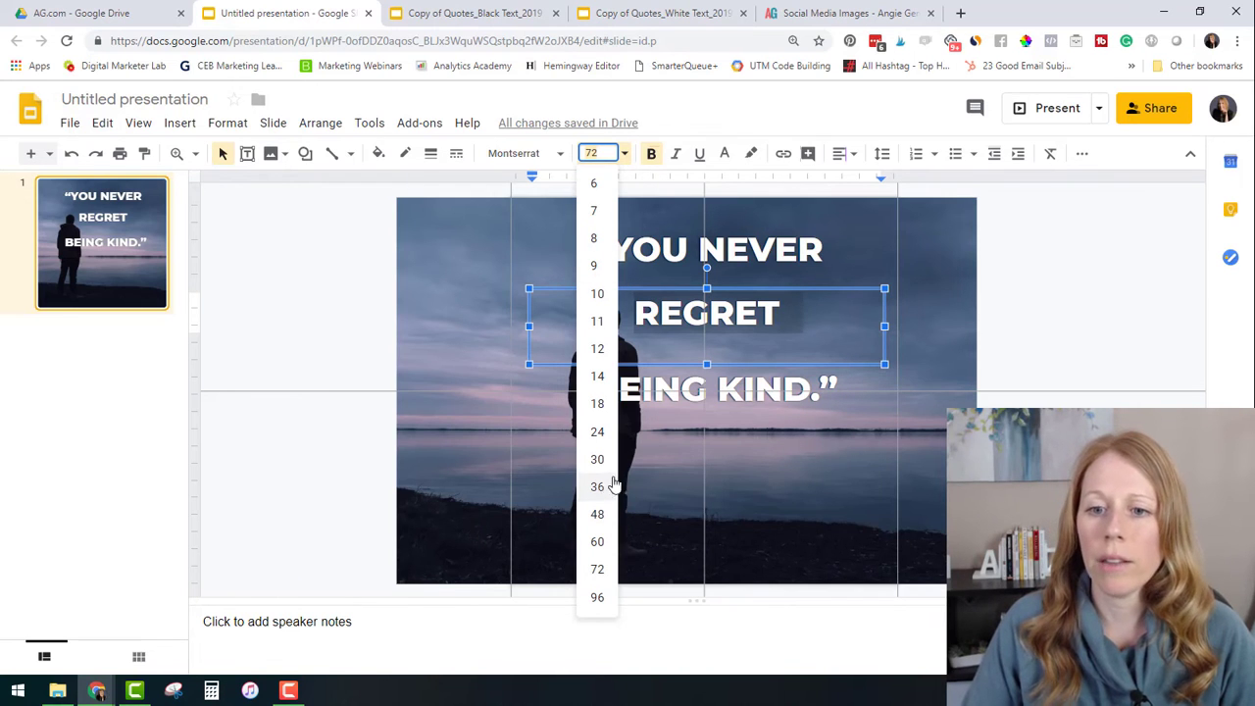
text(120)
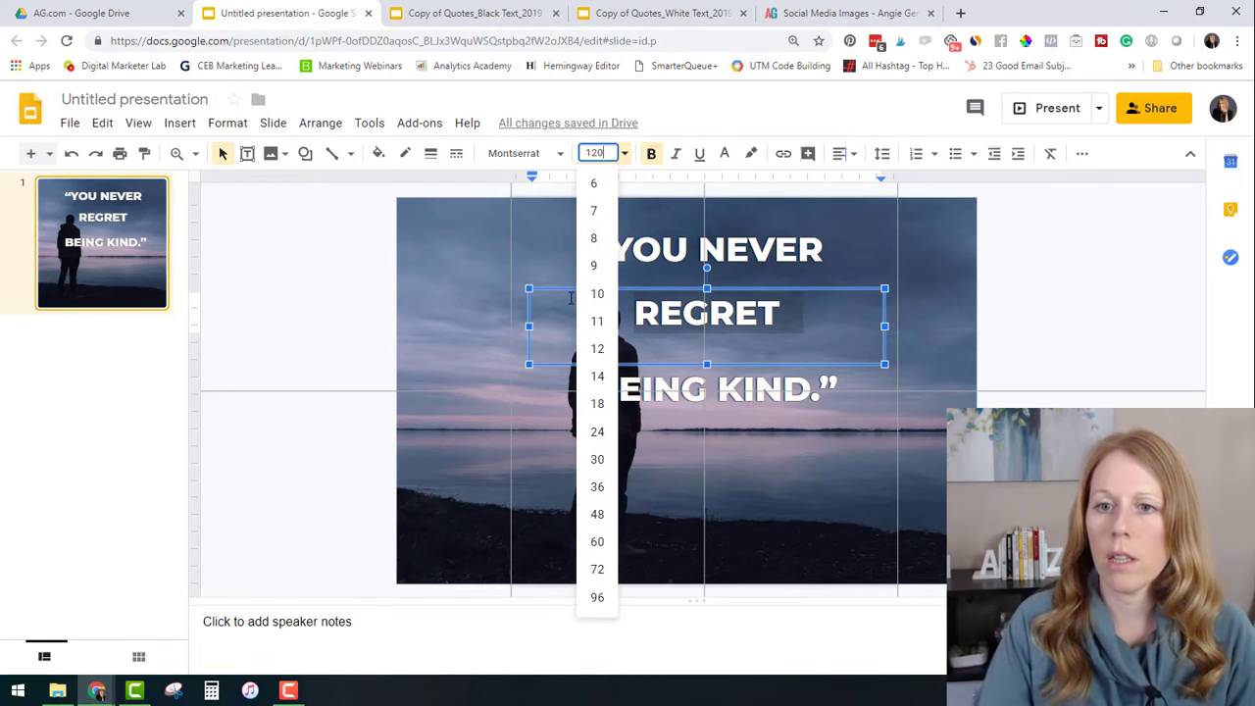
key(Return)
Step: Nudge the REGRET box up toward YOU NEVER with the arrow keys
key(Escape)
key(Escape)
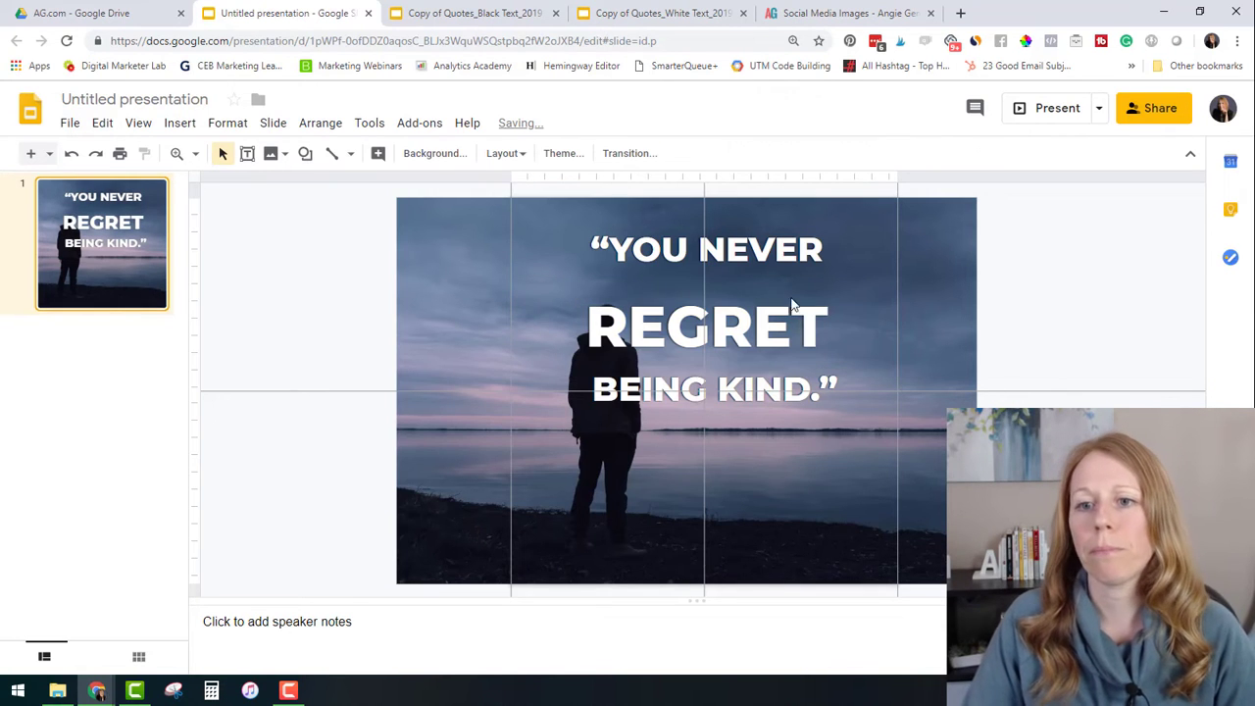
click(723, 248)
click(729, 333)
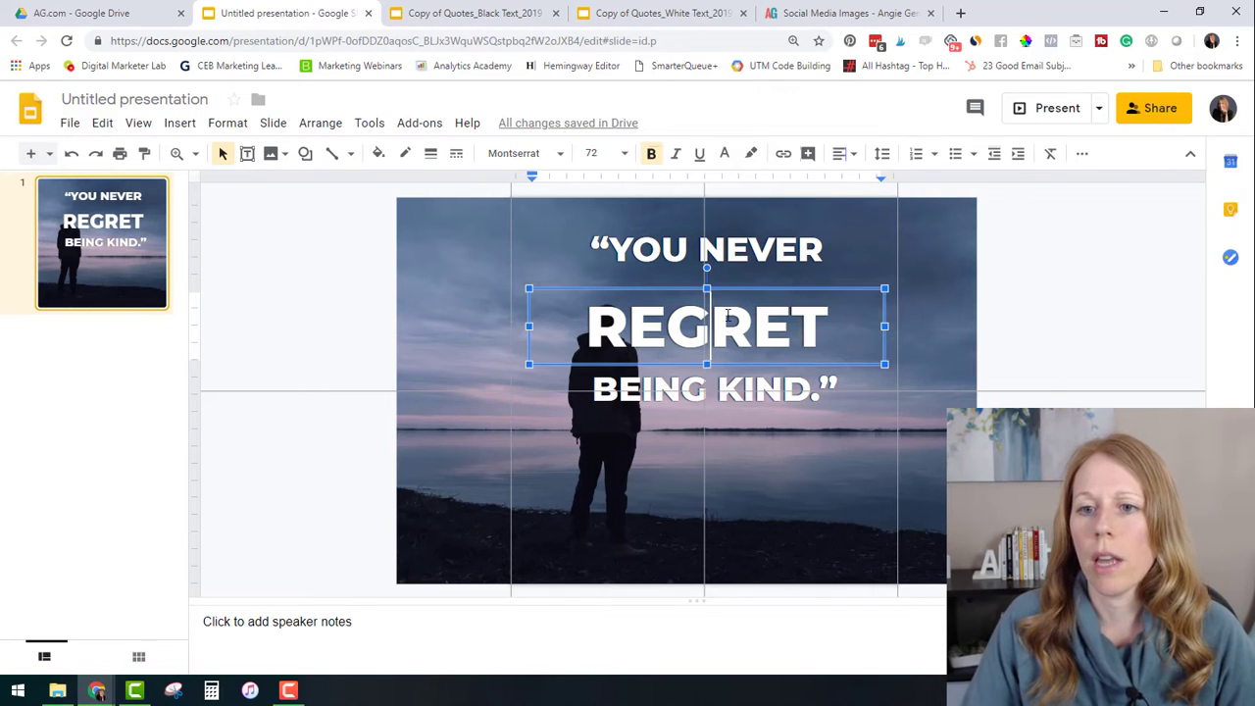
click(740, 288)
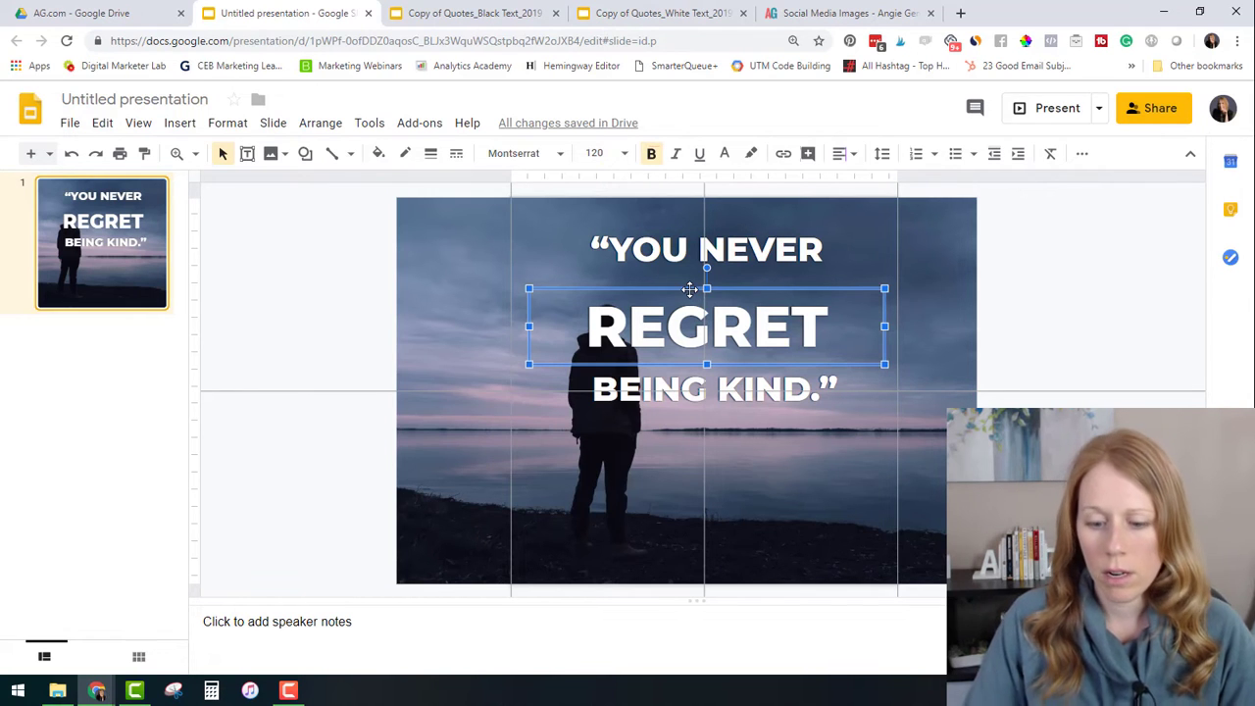
key(Up)
key(Up)
key(Up)
key(Up)
key(Up)
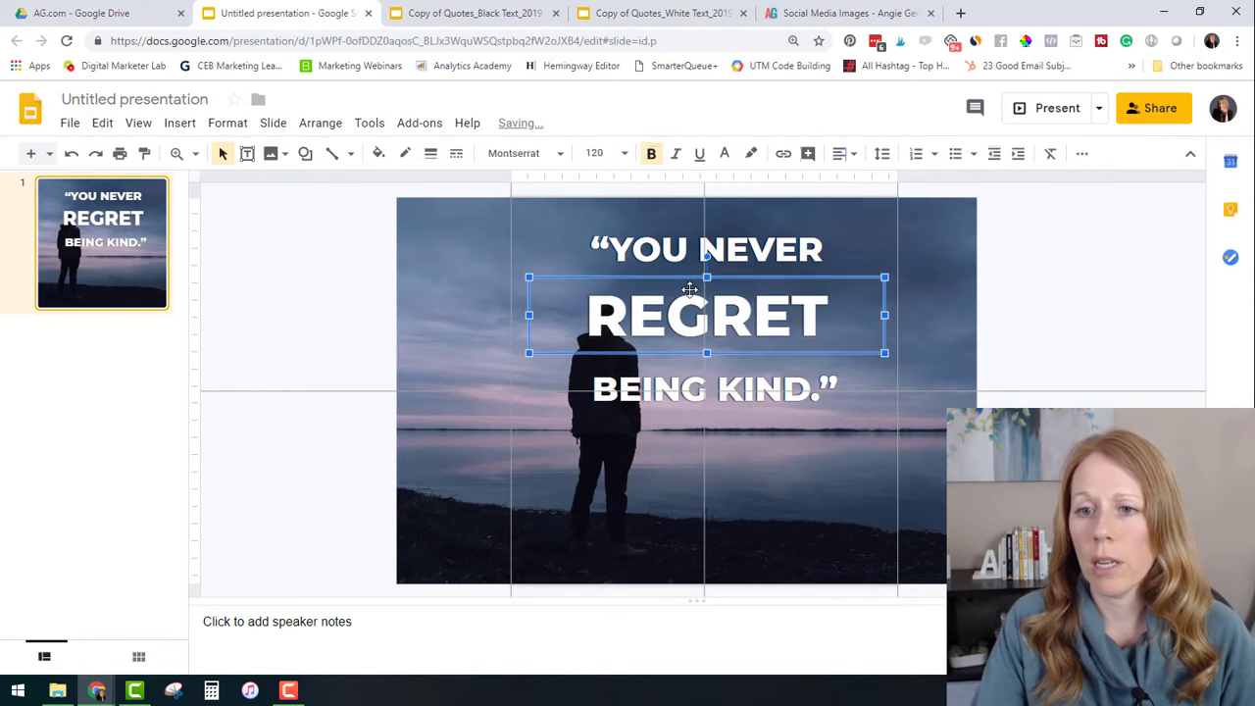
key(Left)
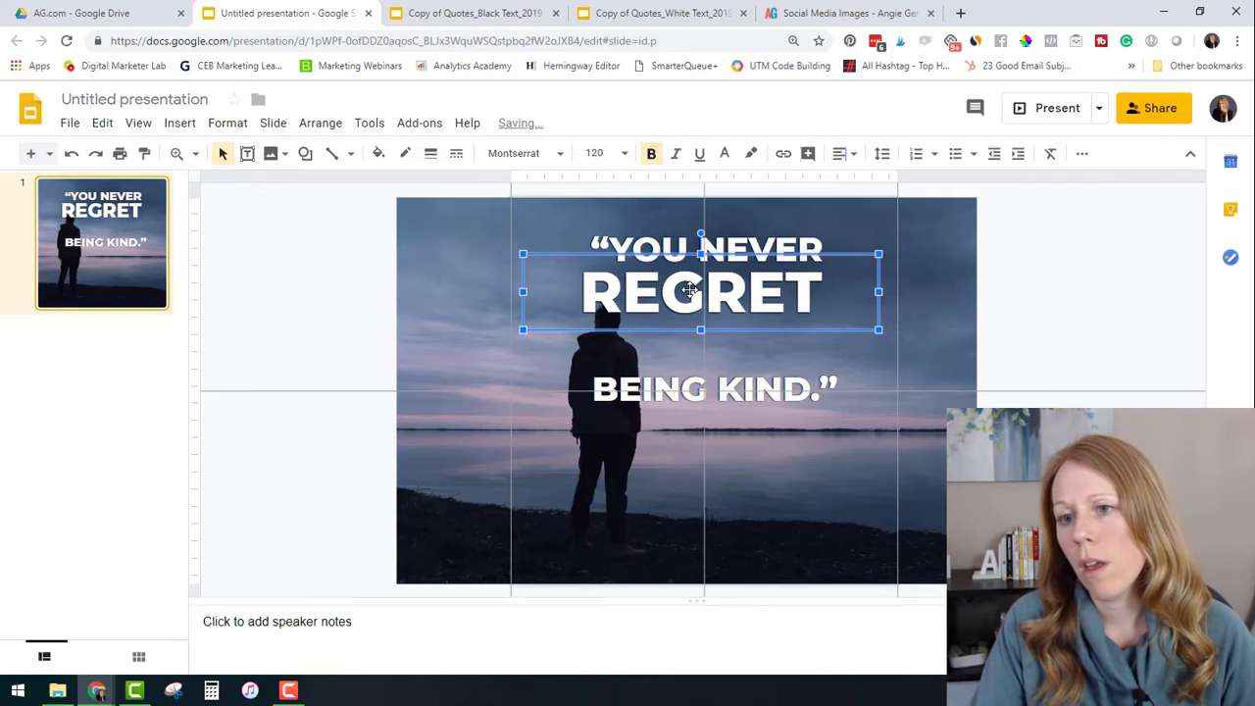
key(Up)
key(Up)
key(Up)
key(Up)
key(Up)
key(Down)
key(Down)
key(Down)
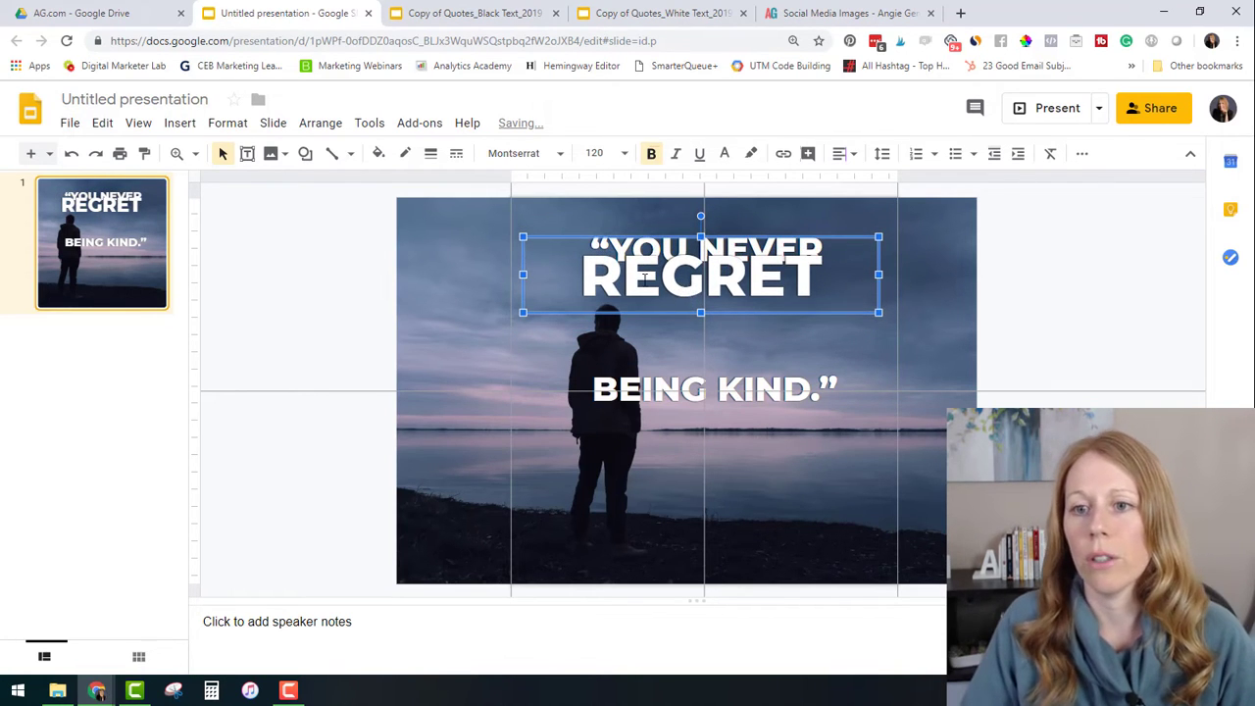
Step: Reduce the YOU NEVER line's font size step by step from 80 to 74
key(Down)
key(Down)
key(Down)
key(Down)
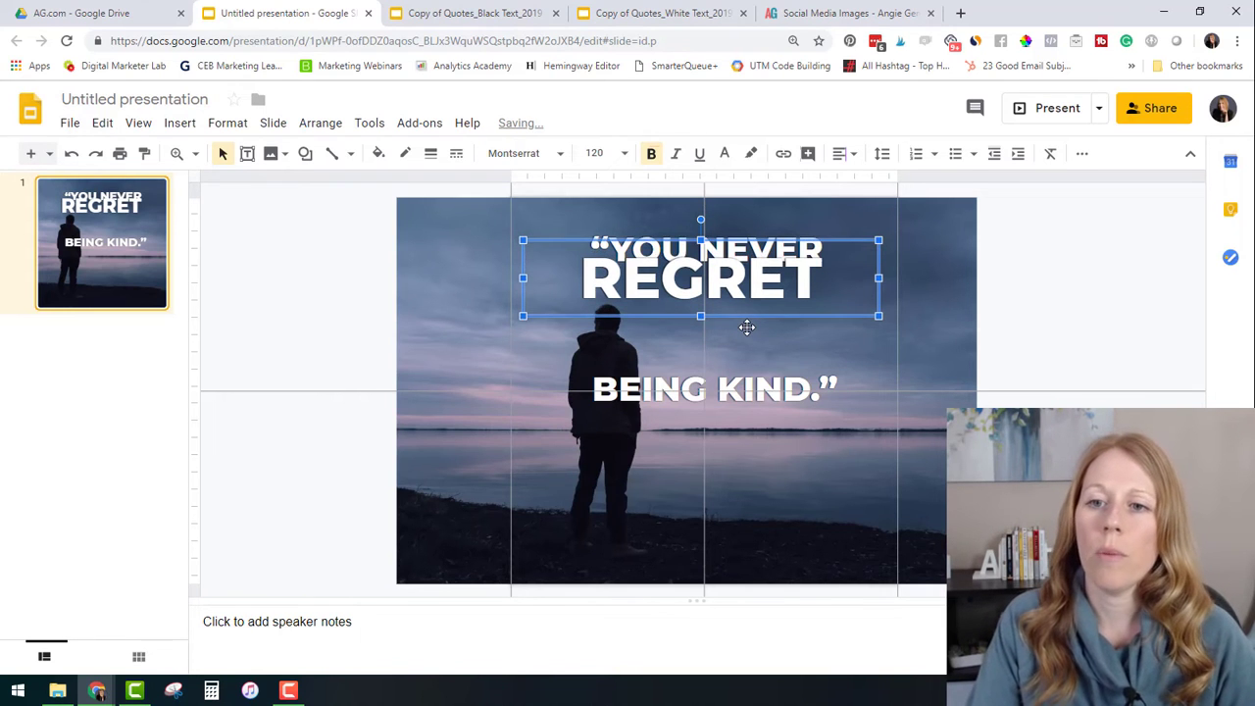
triple_click(747, 242)
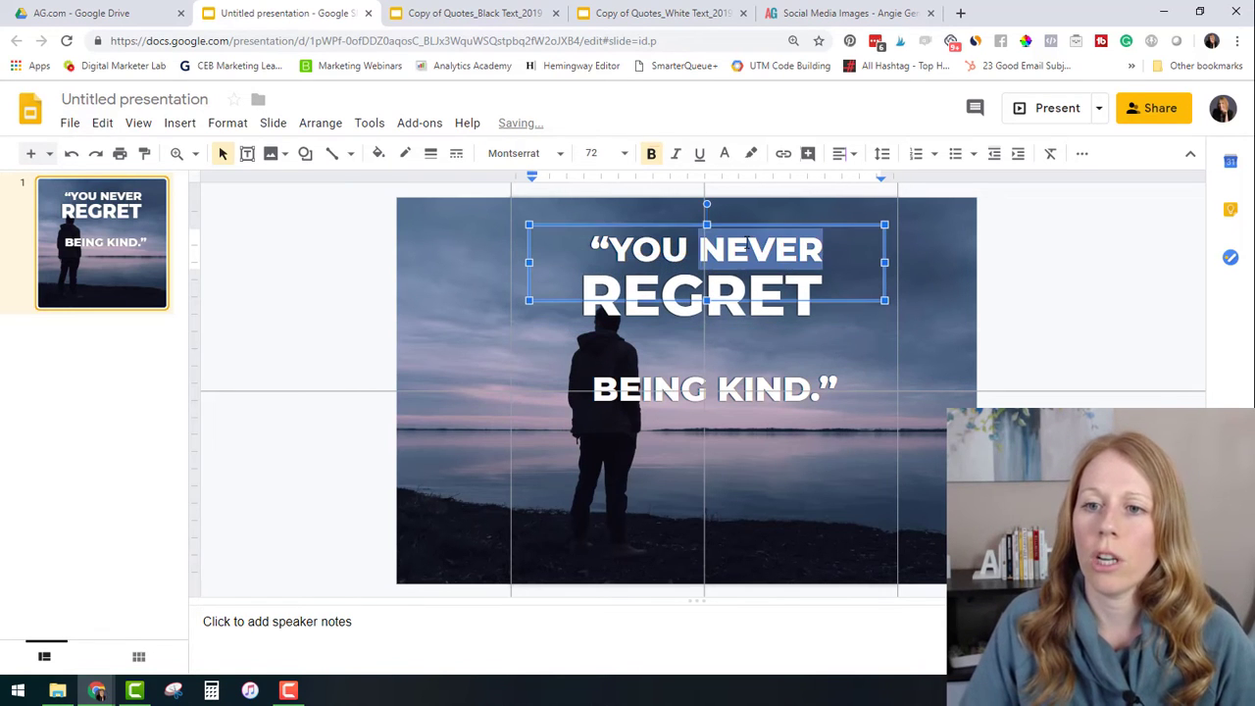
click(595, 153)
text(80)
key(Return)
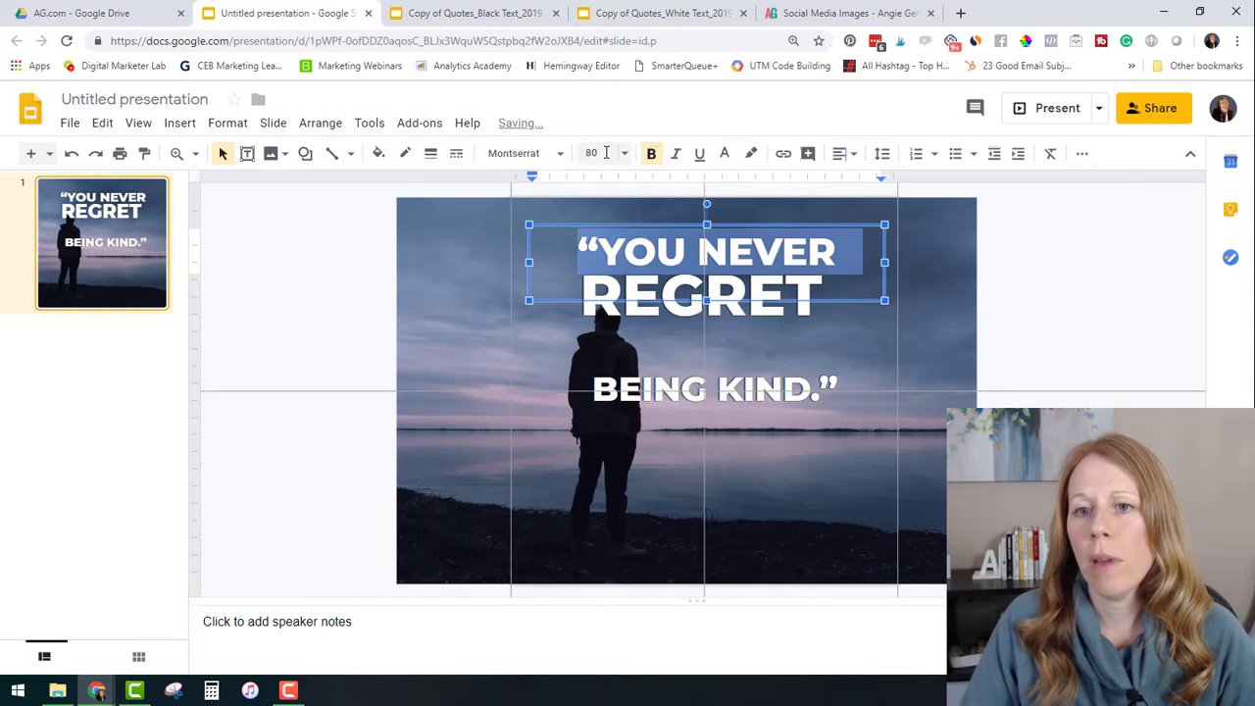
click(605, 153)
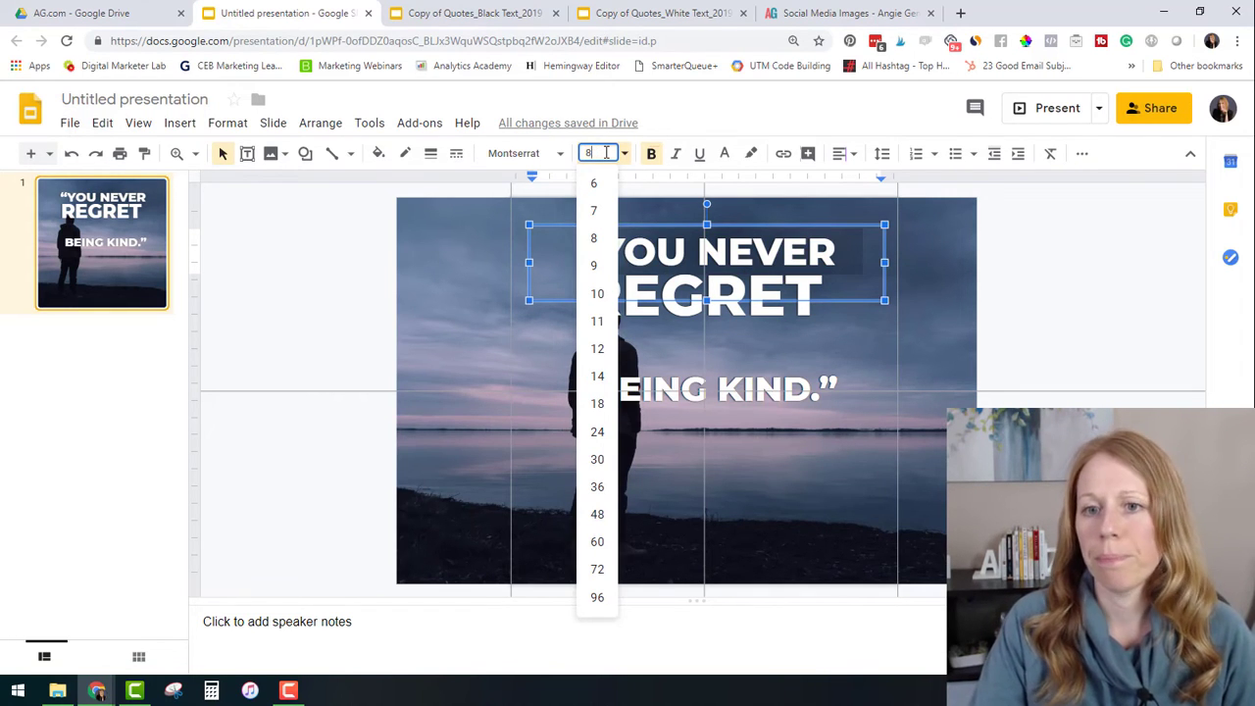
text(78)
key(Return)
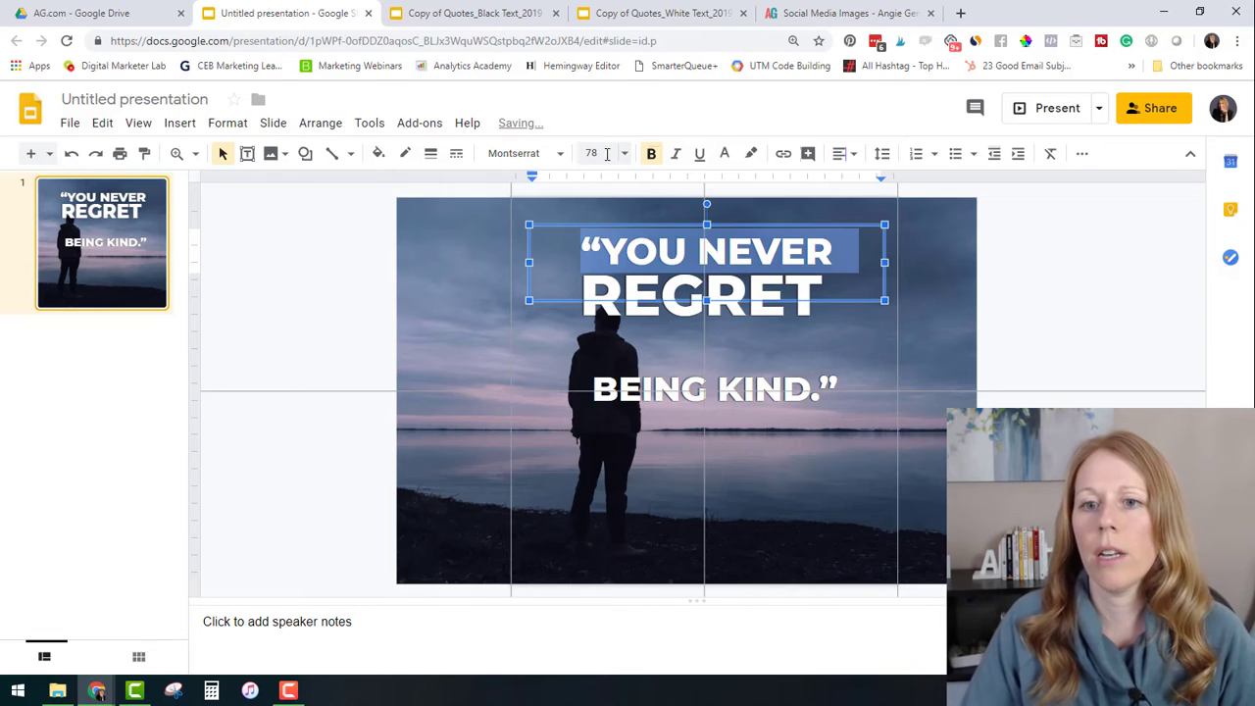
click(595, 154)
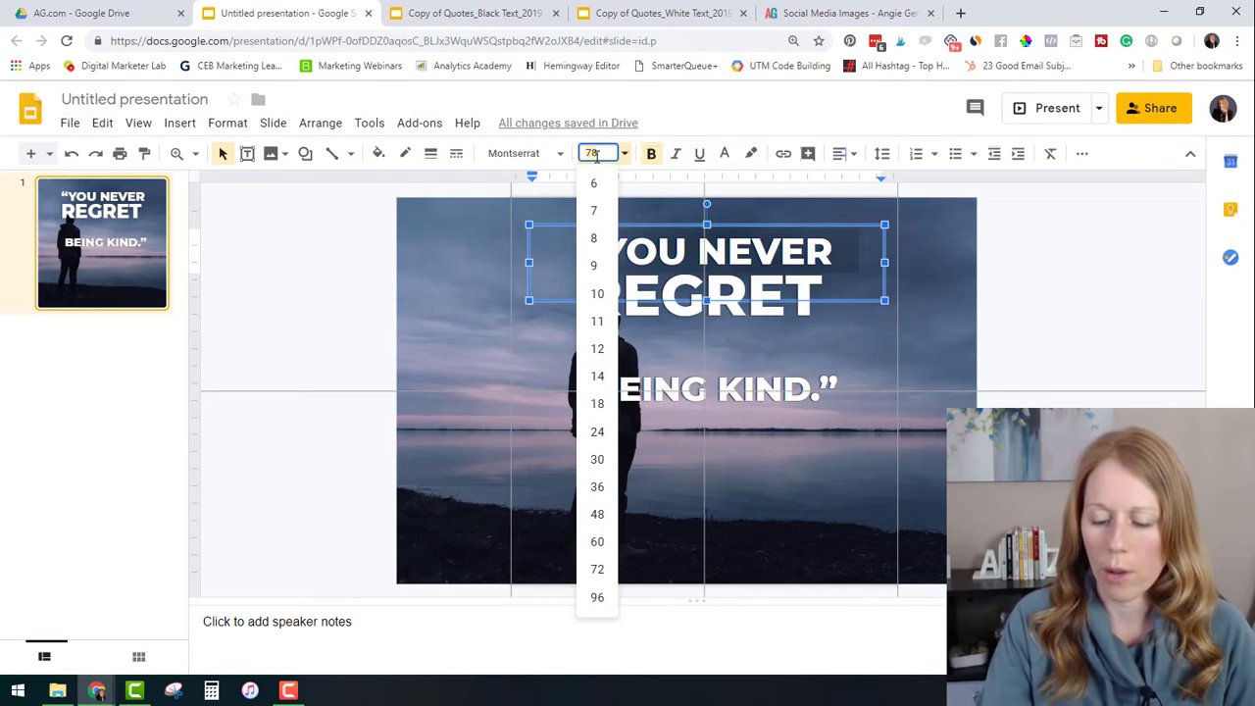
text(76)
key(Return)
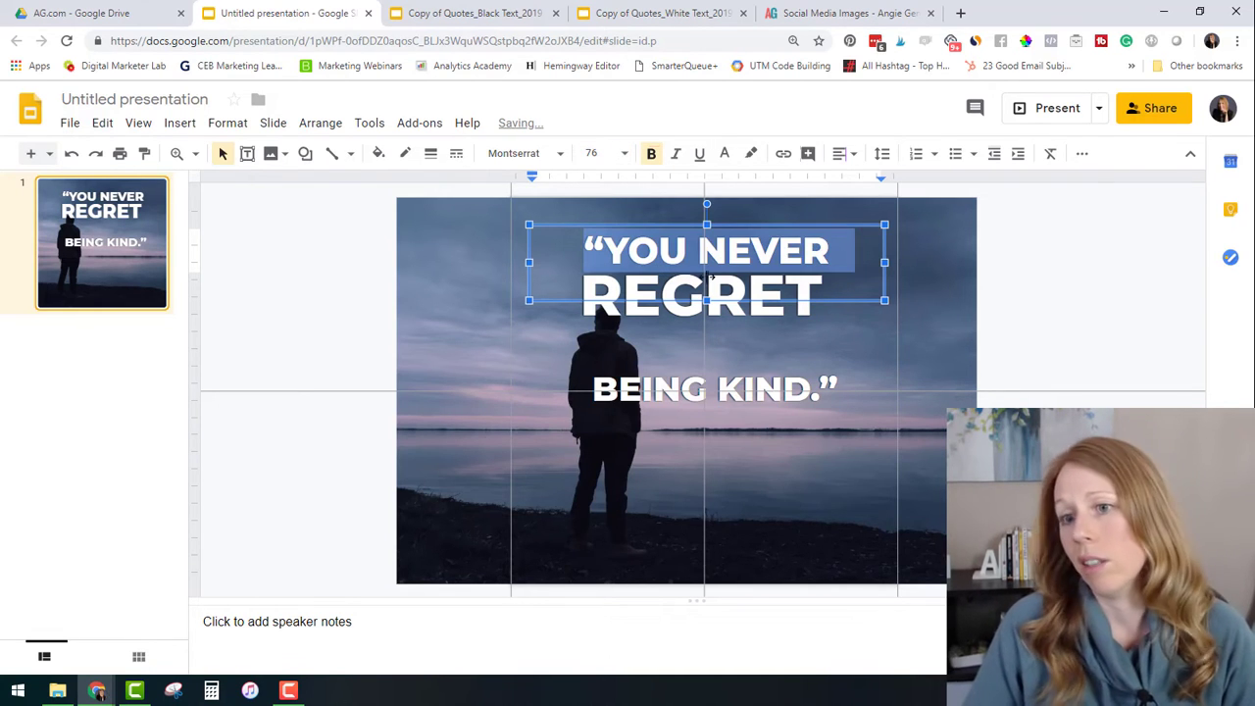
click(592, 154)
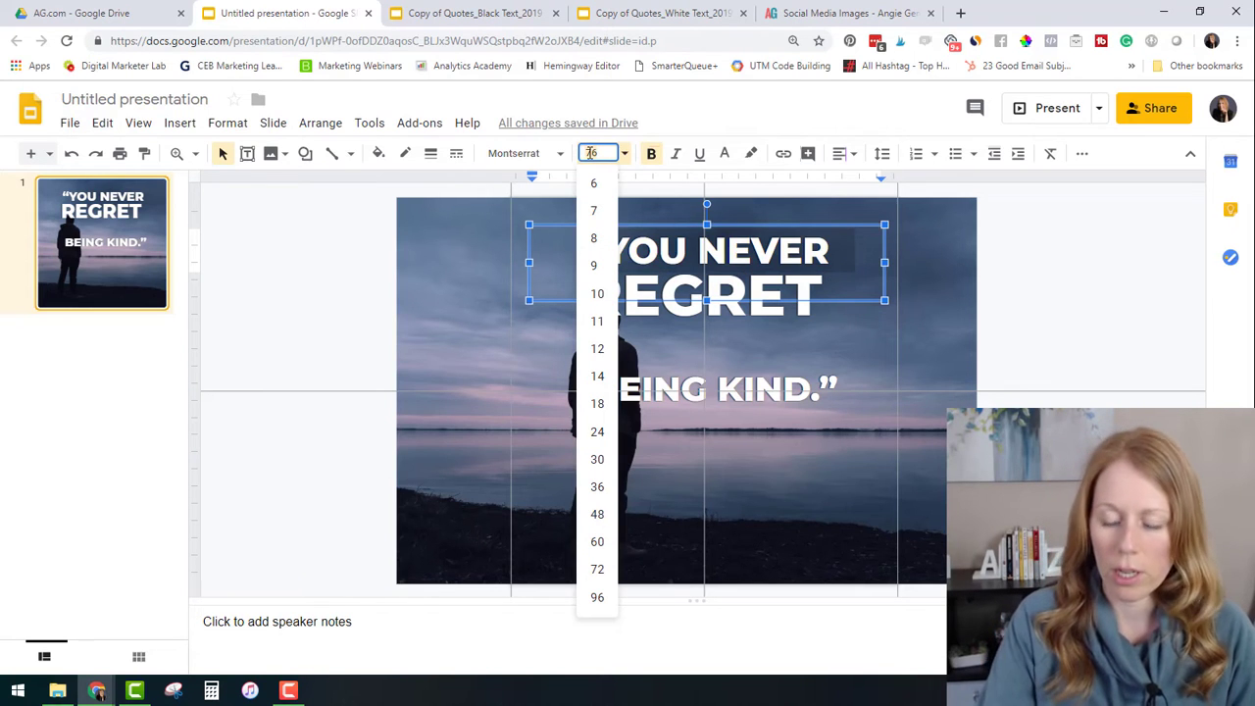
text(74)
key(Return)
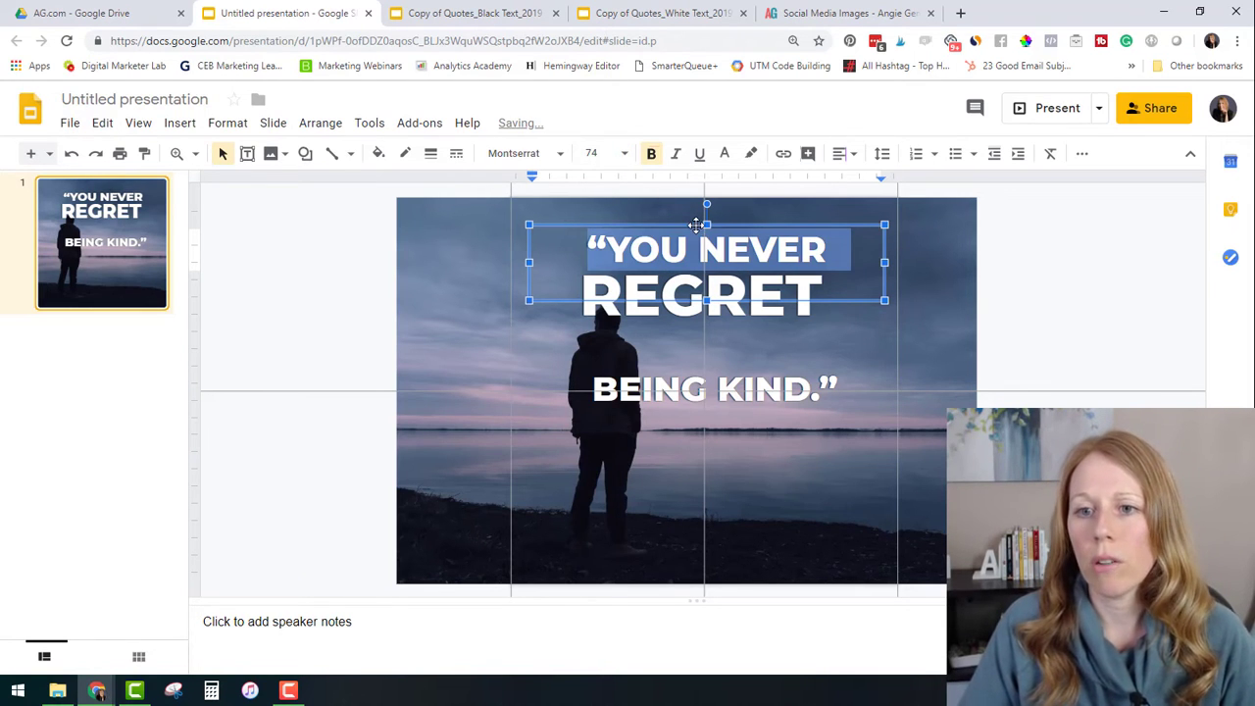
Step: Fine-tune the YOU NEVER box position so it sits just above REGRET
click(694, 224)
drag(702, 224, 697, 224)
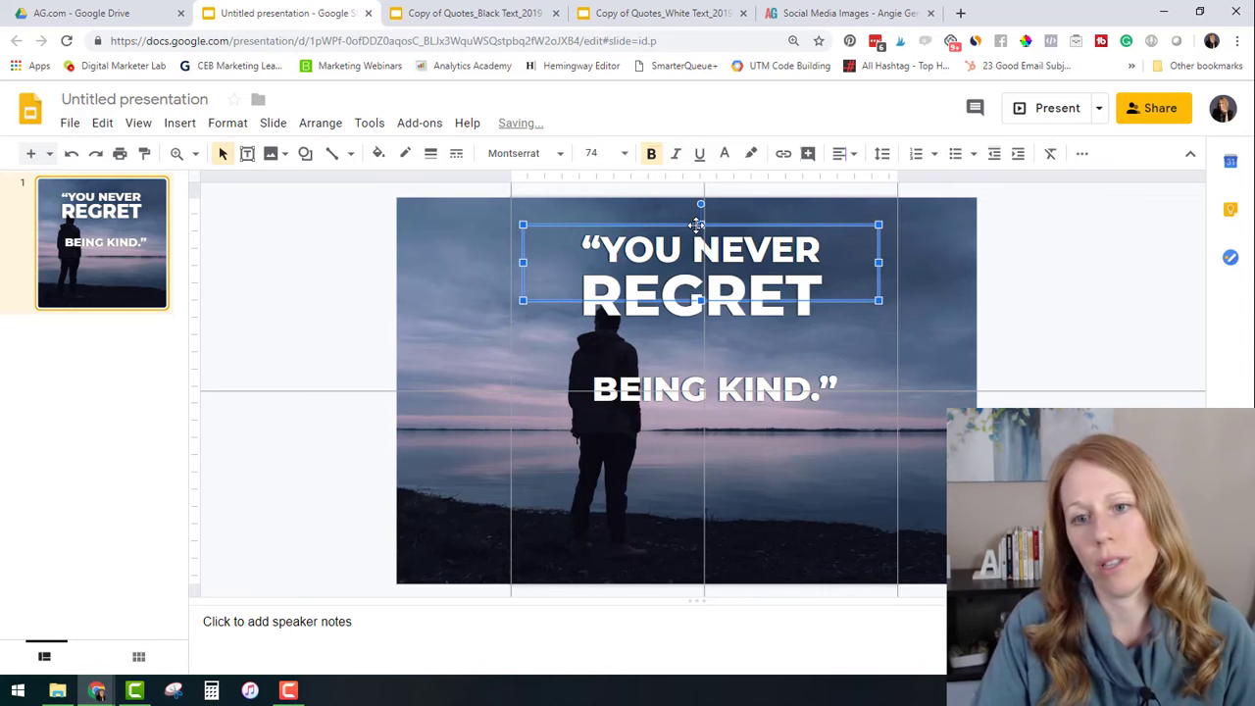
key(Down)
key(Down)
key(Down)
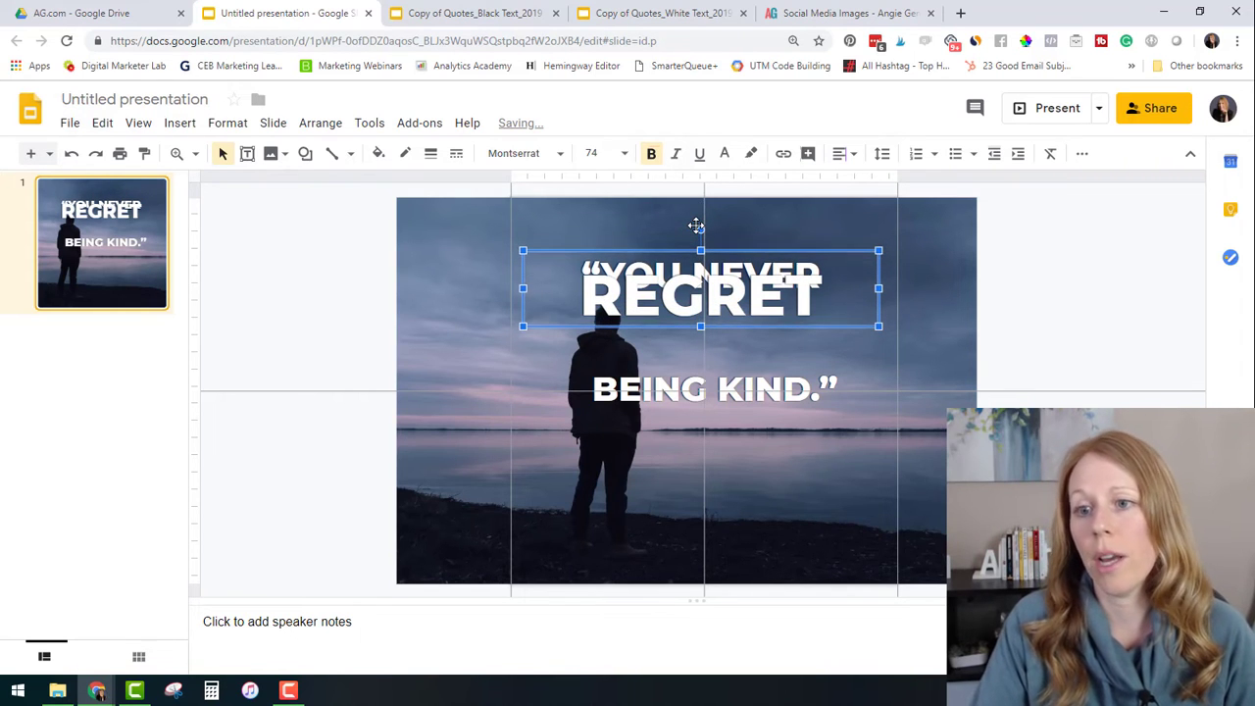
key(shift+Up)
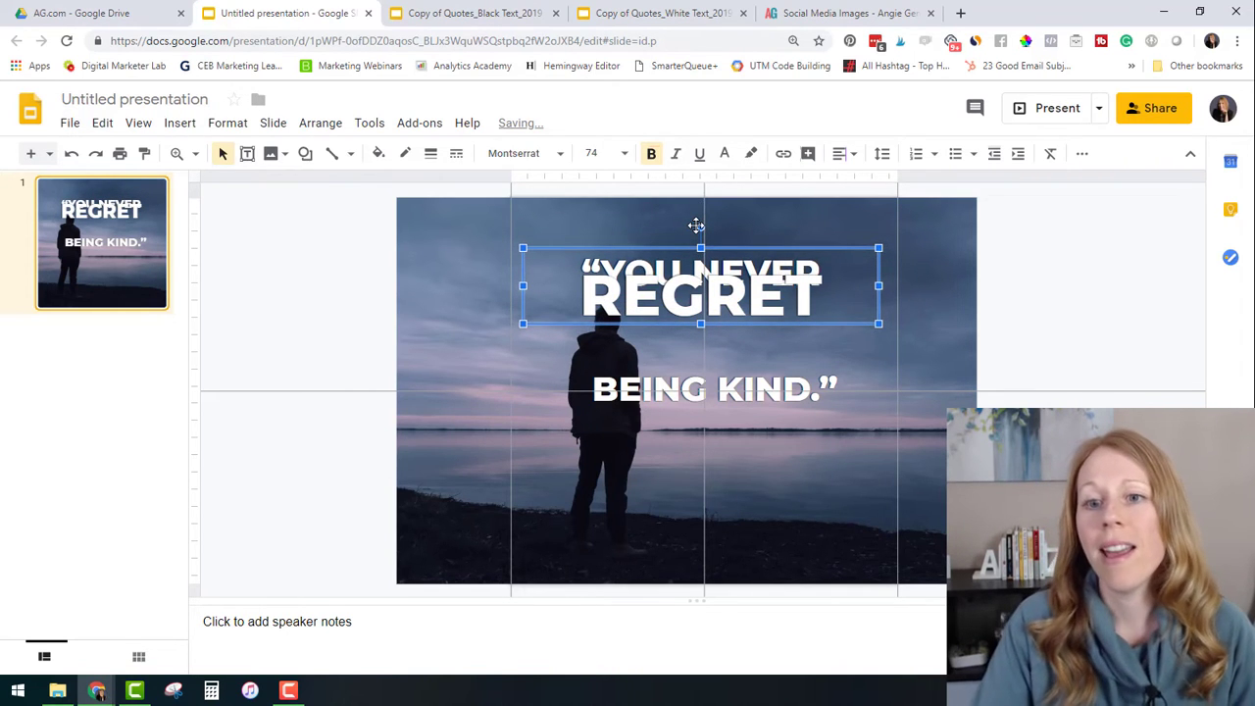
key(shift+Right)
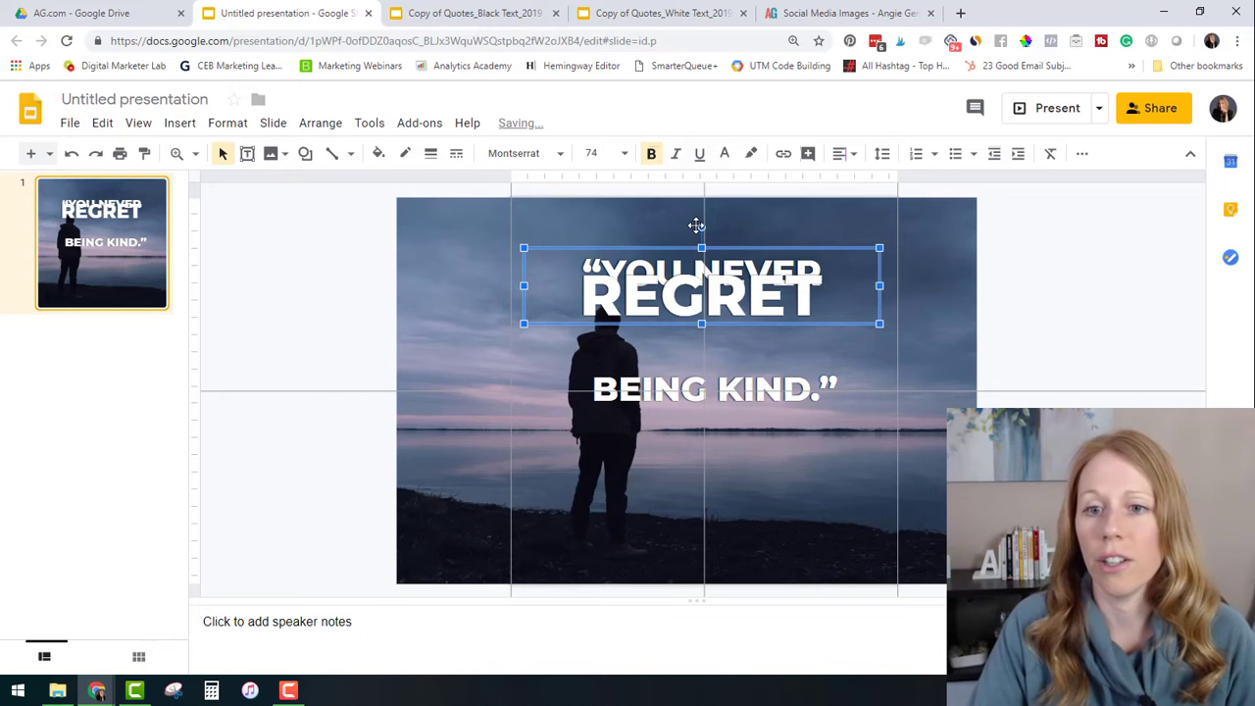
key(shift+Up)
key(shift+Up)
key(shift+Up)
key(shift+Up)
key(shift+Up)
key(shift+Up)
key(shift+Up)
key(shift+Up)
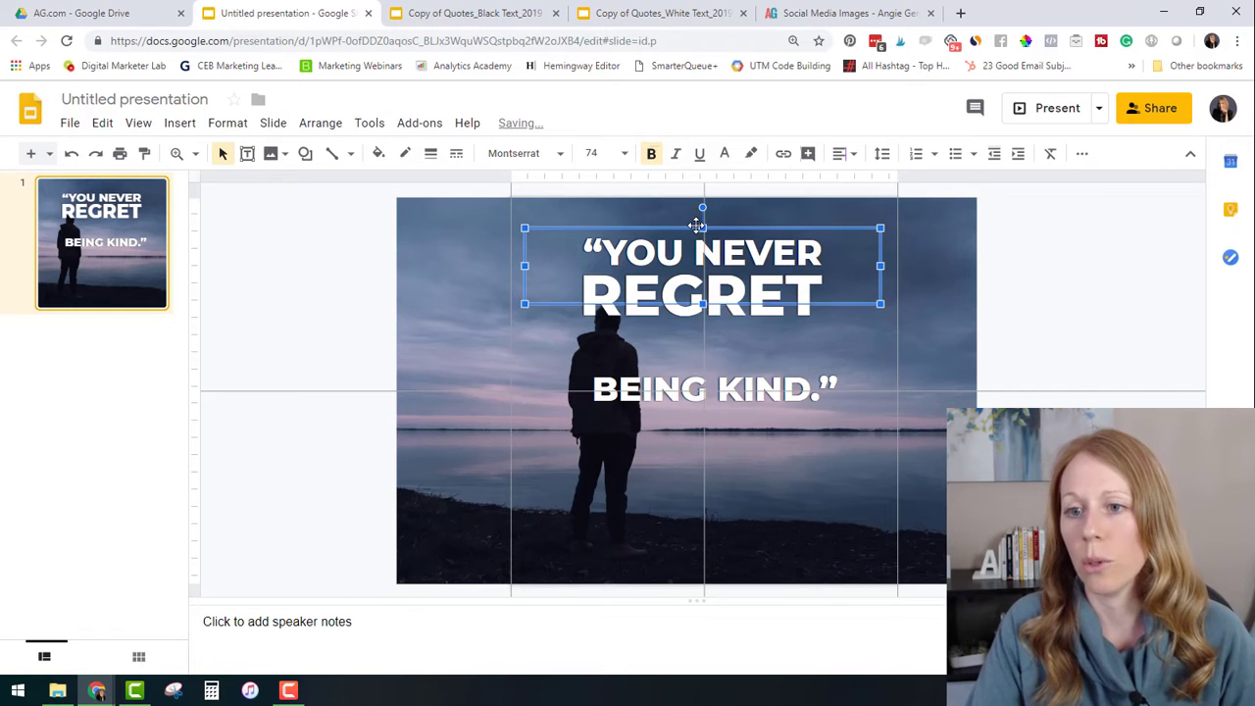
key(shift+Left)
key(shift+Down)
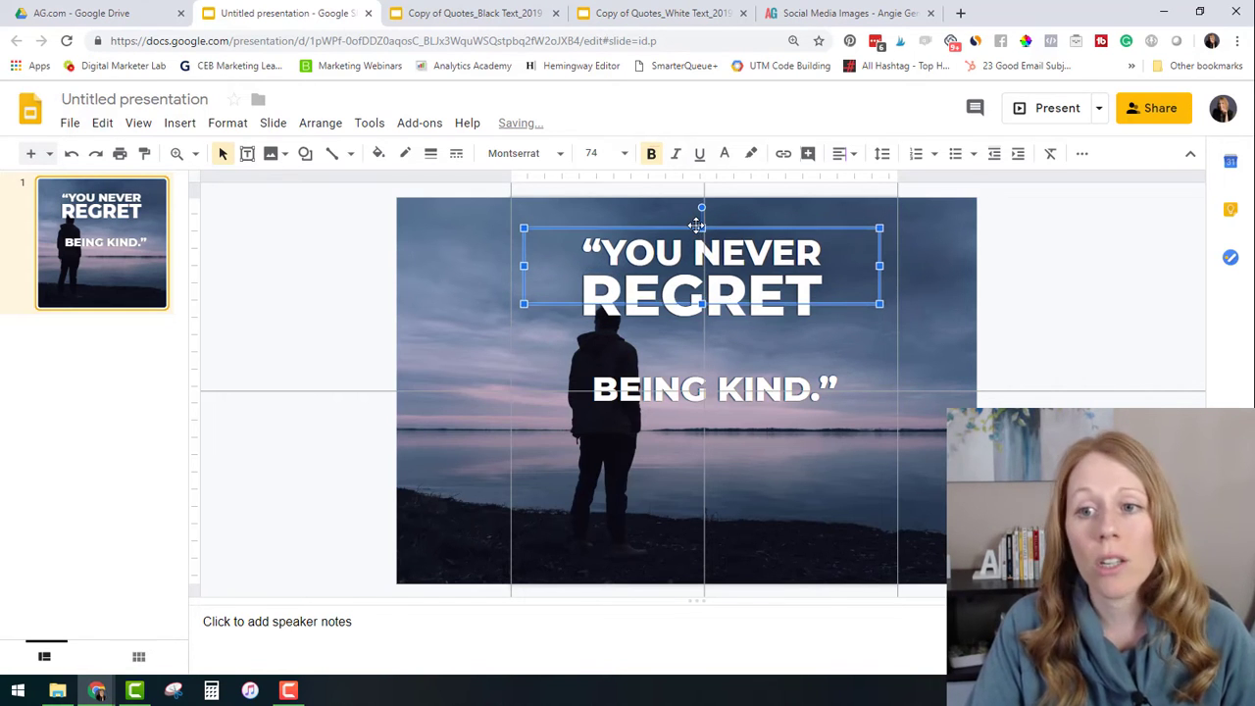
key(shift+Left)
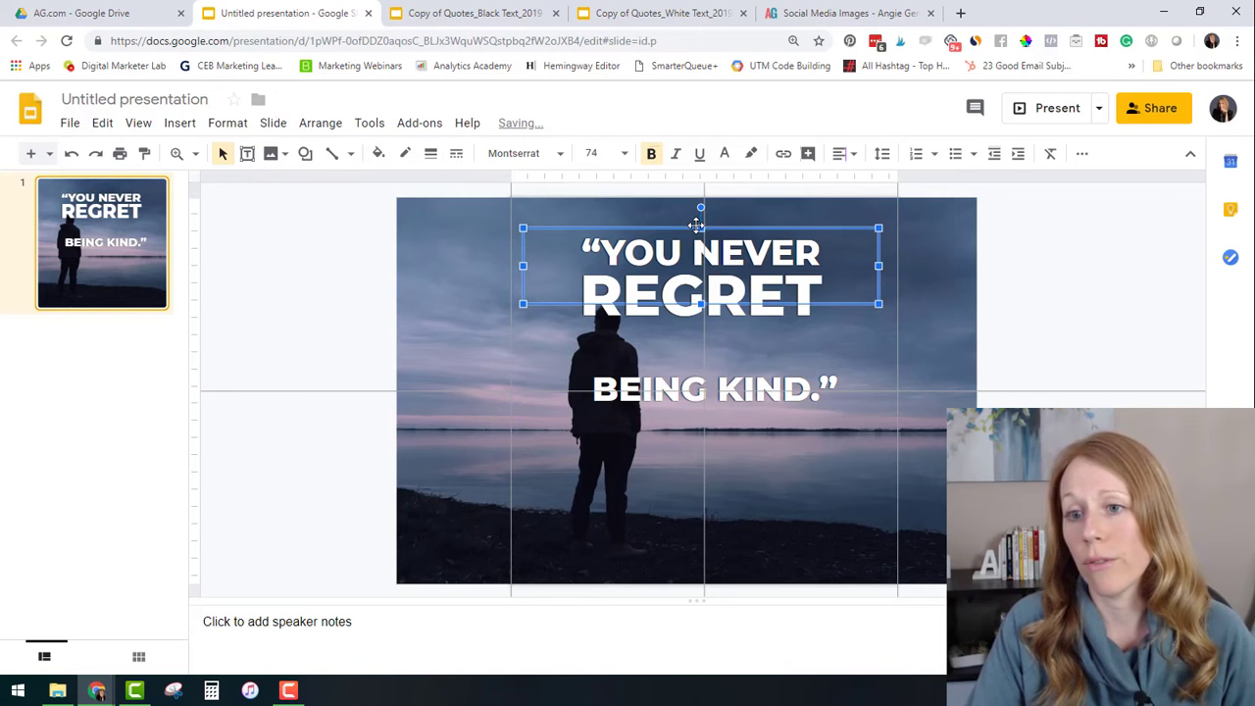
Step: Select the BEING KIND. text box and nudge it up and left toward REGRET
click(780, 400)
click(798, 357)
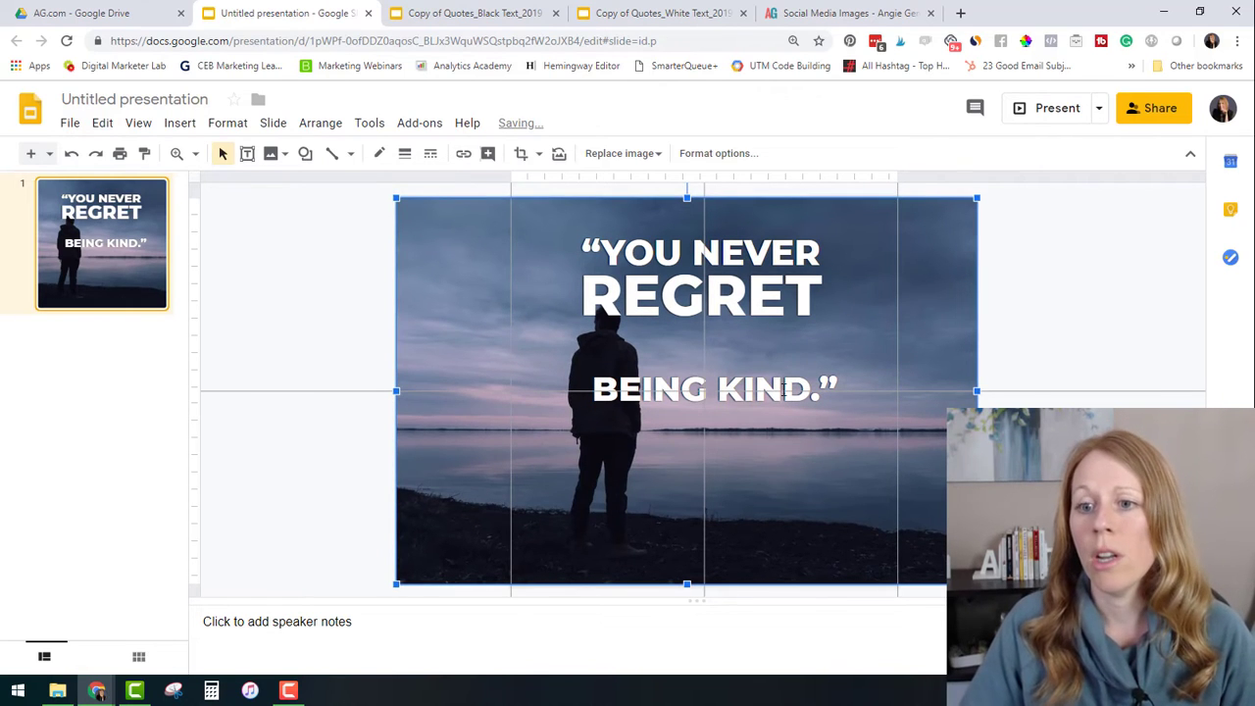
click(785, 389)
click(806, 358)
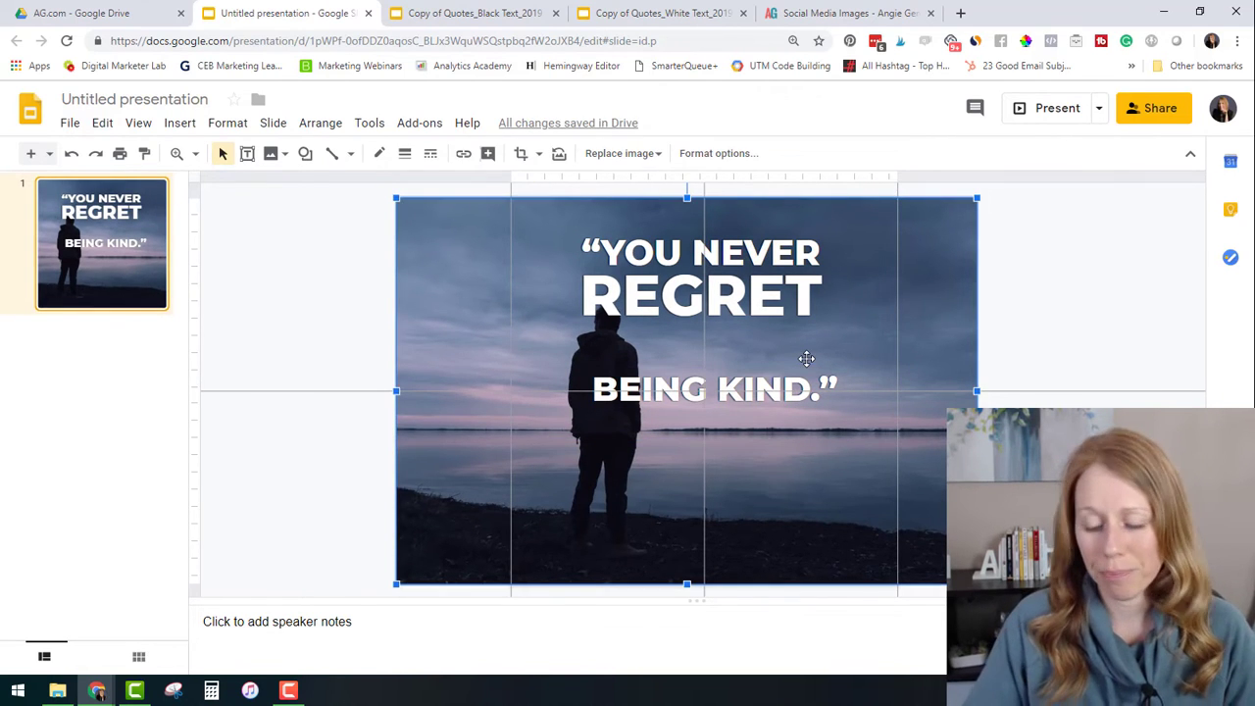
click(802, 365)
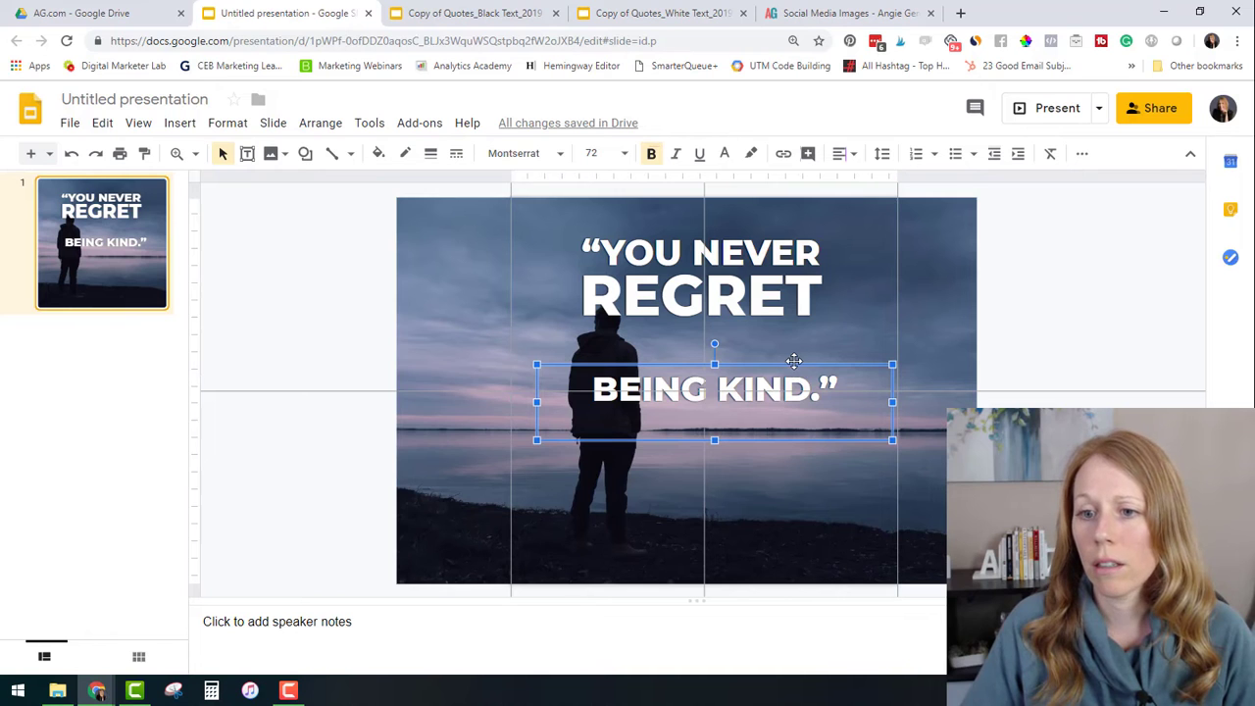
key(Up)
key(Up)
key(Up)
key(Up)
key(Up)
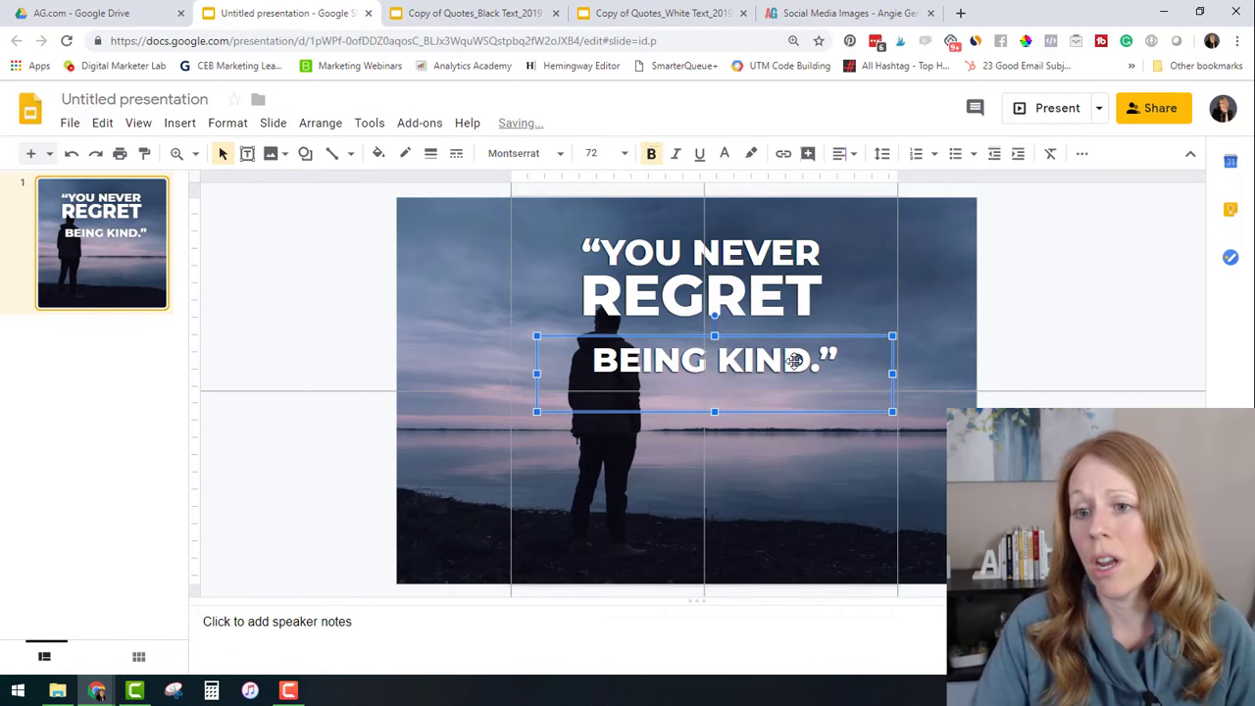
key(Up)
key(Up)
key(Left)
key(Left)
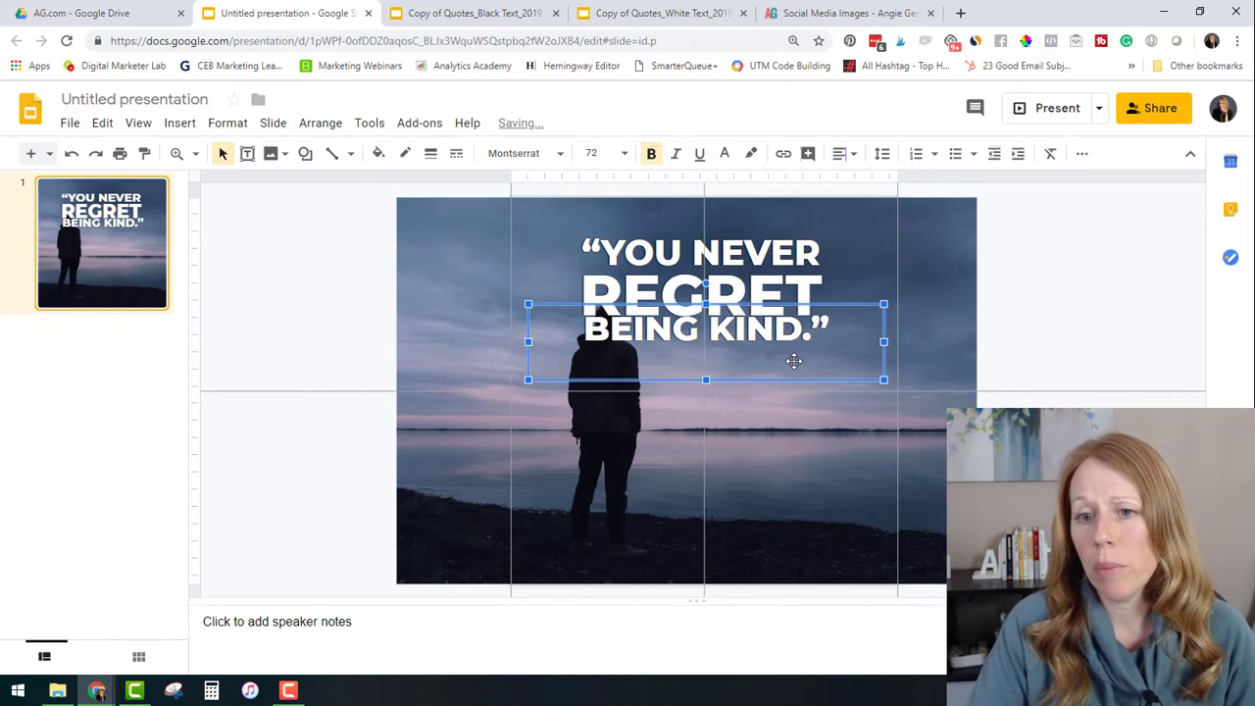
key(shift+Up)
key(shift+Up)
key(shift+Up)
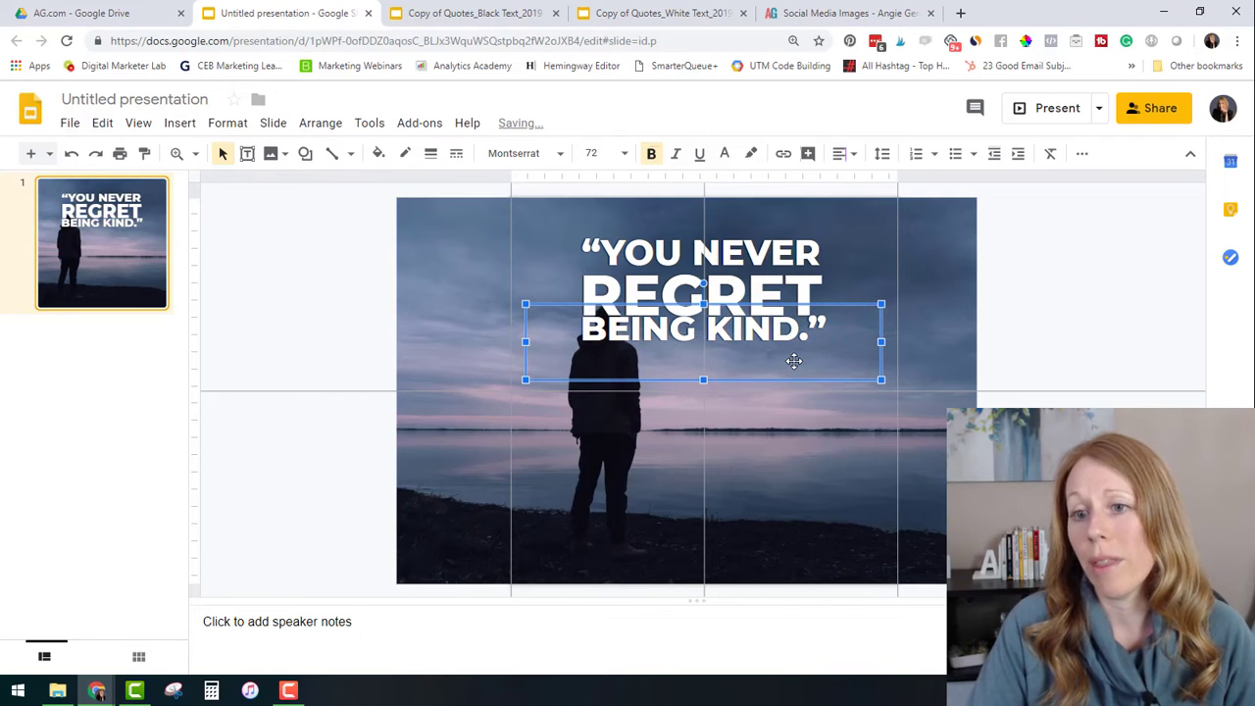
Step: Fine-tune the BEING KIND. line's height so it sits snugly under REGRET
key(Up)
key(Up)
key(Up)
key(Down)
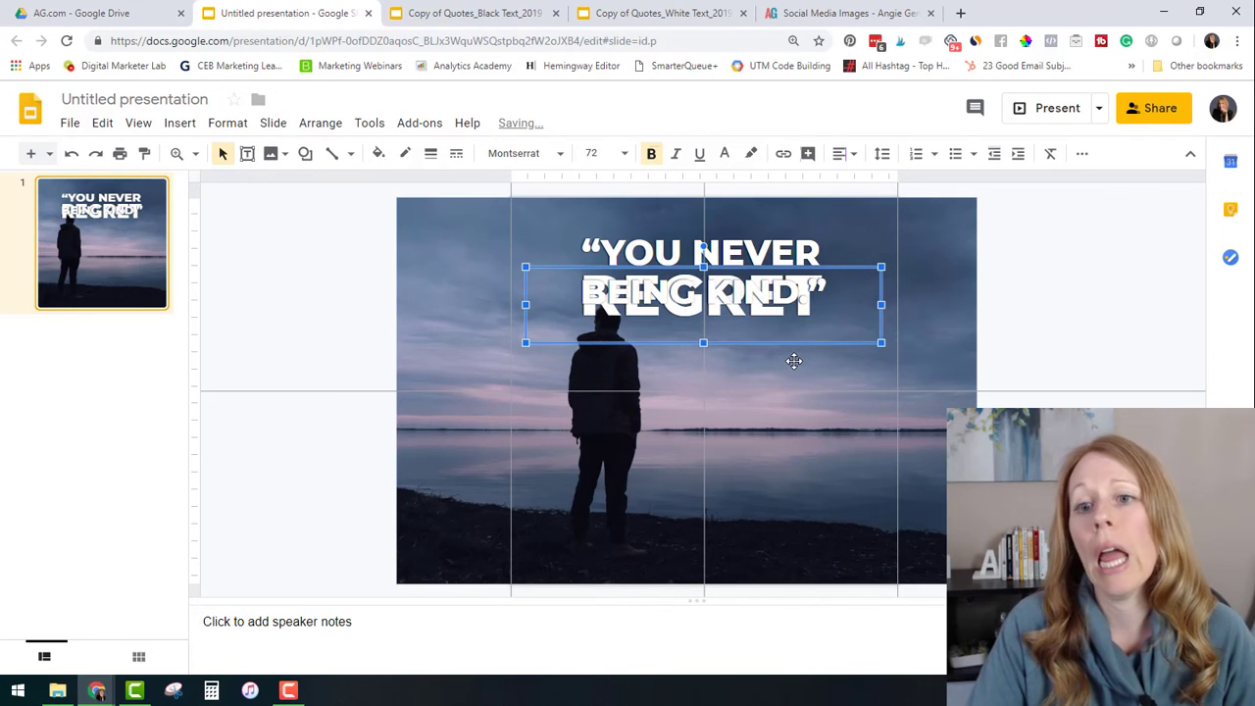
key(Down)
key(Down)
key(Down)
key(Down)
key(Down)
key(Down)
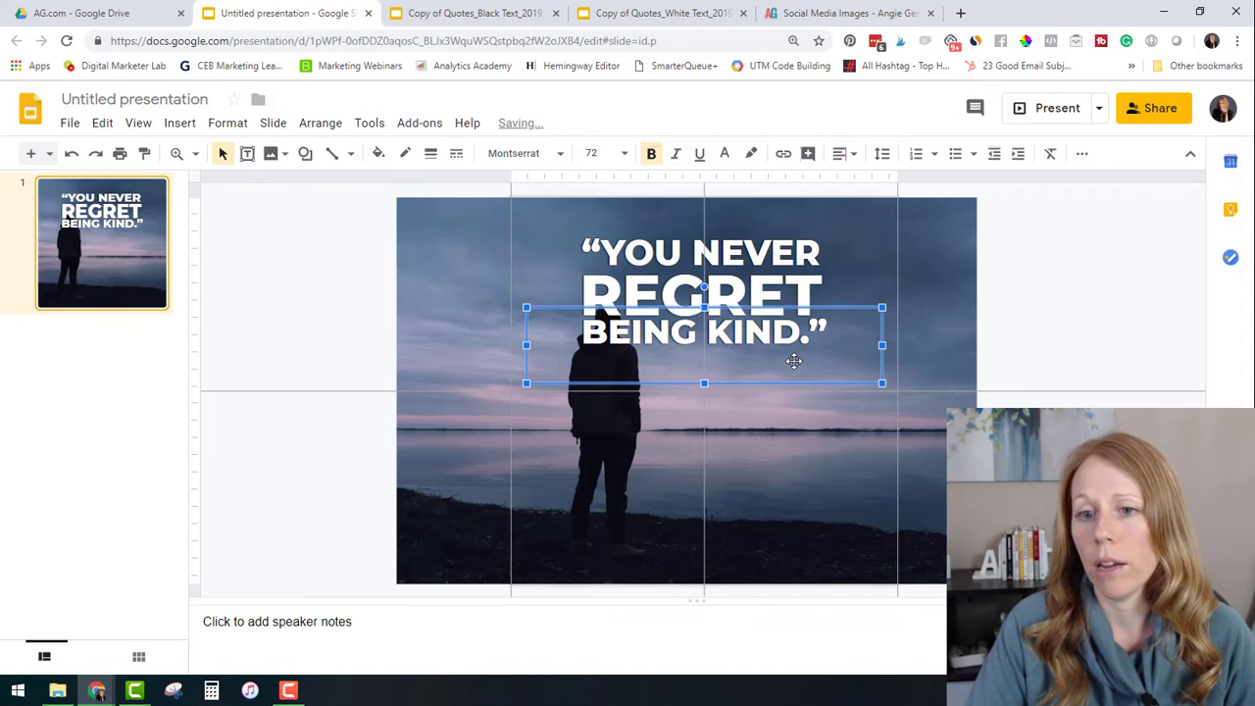
key(Down)
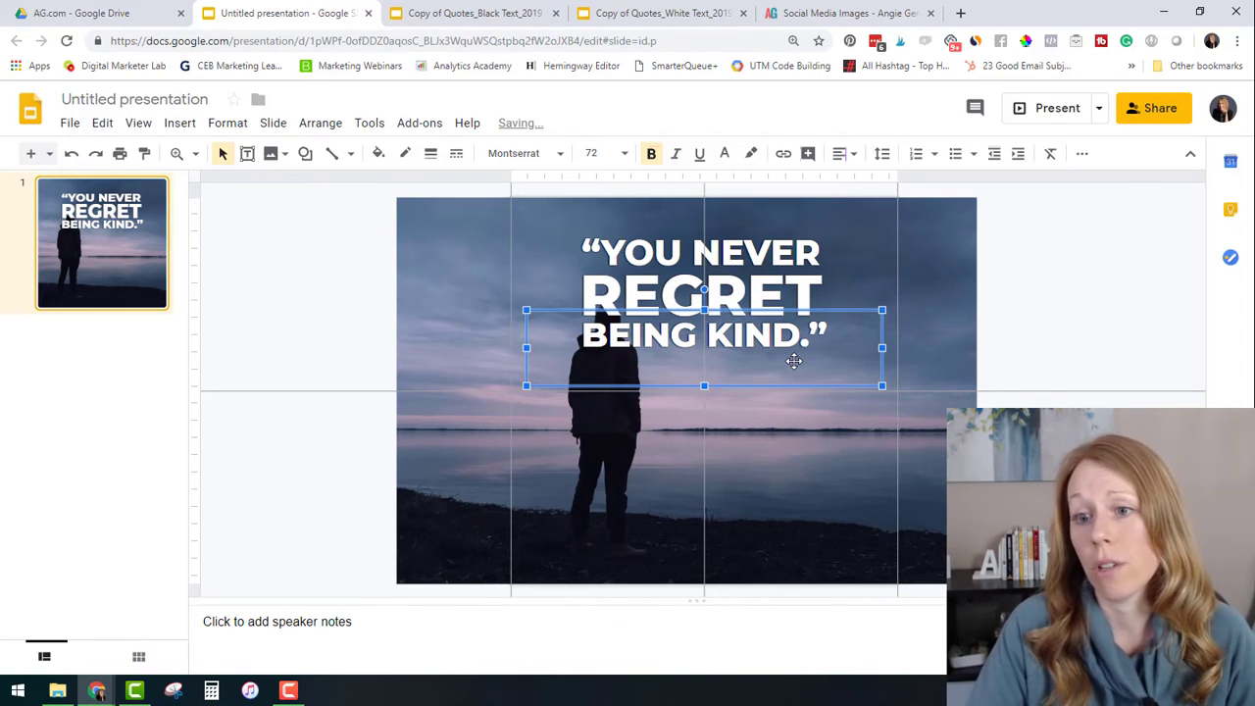
key(Down)
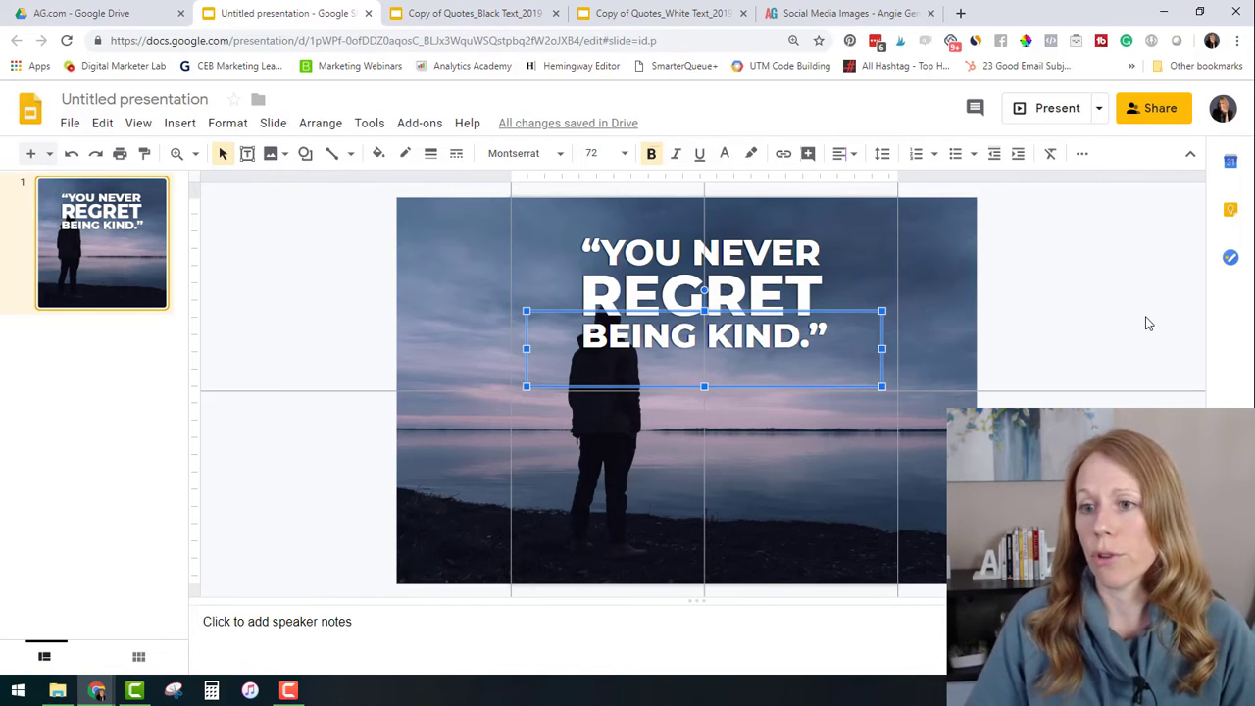
click(1078, 364)
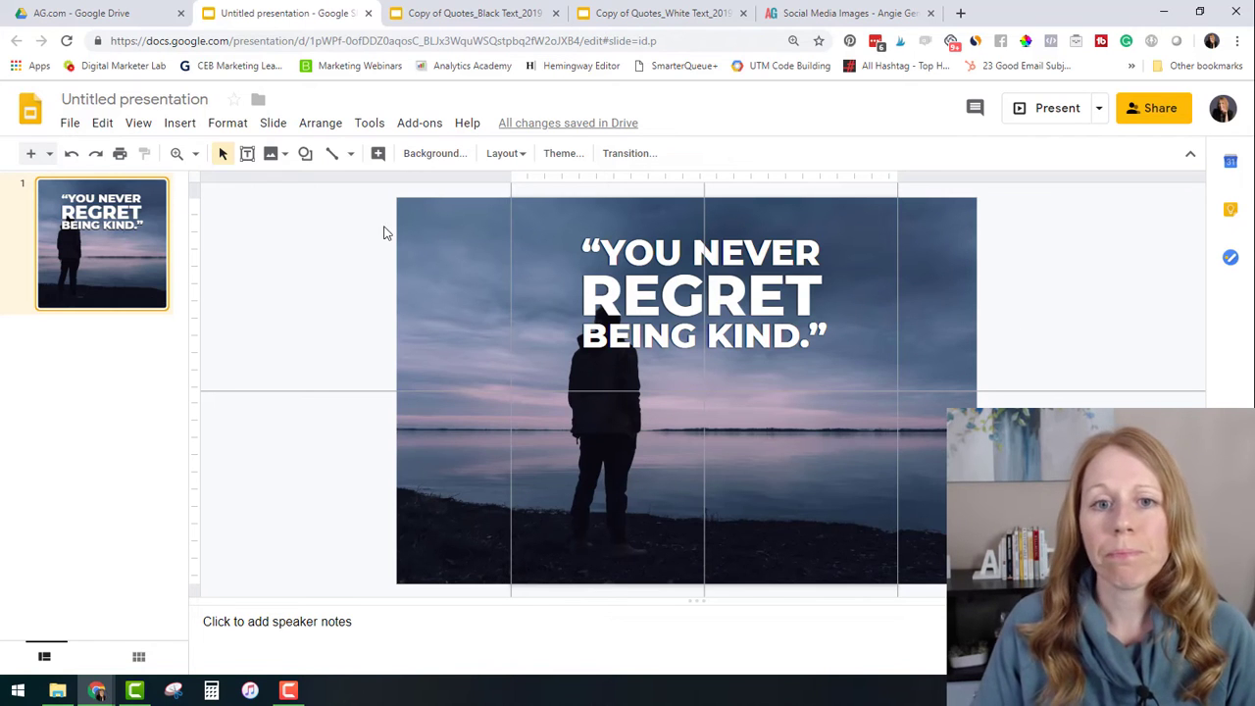
Step: Draw a new text box below the quote and type the author's surname
click(248, 153)
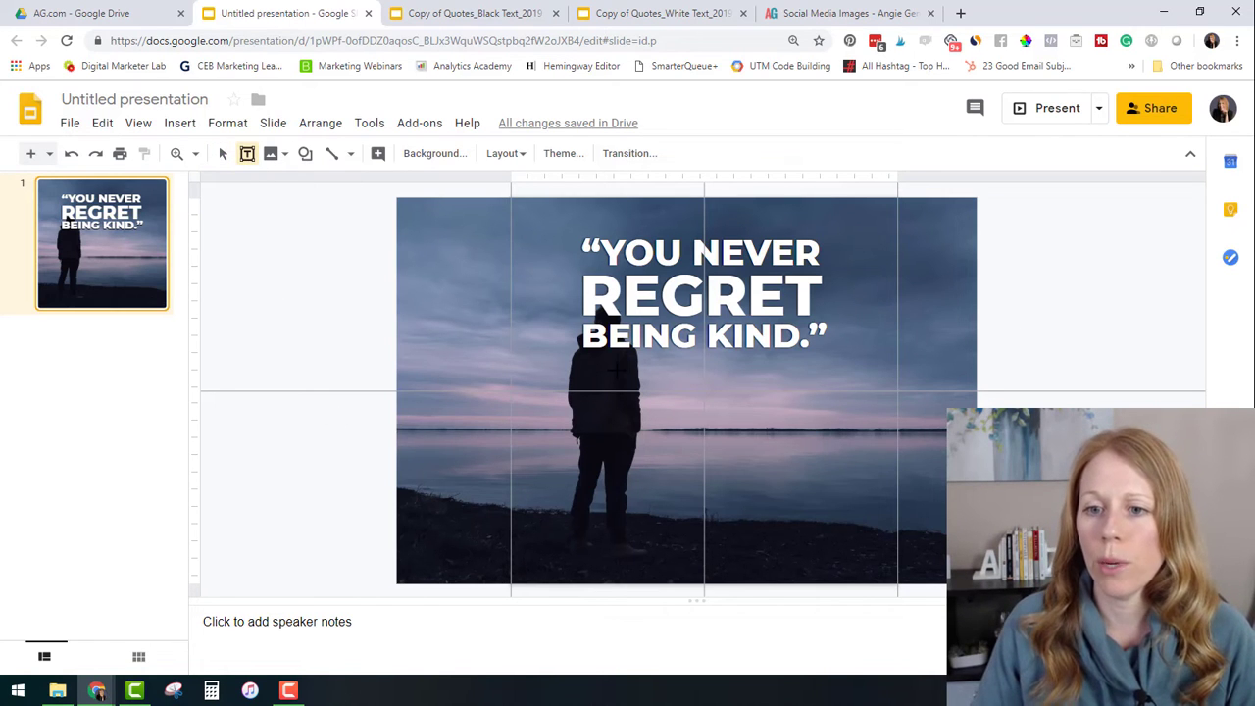
drag(618, 371, 818, 408)
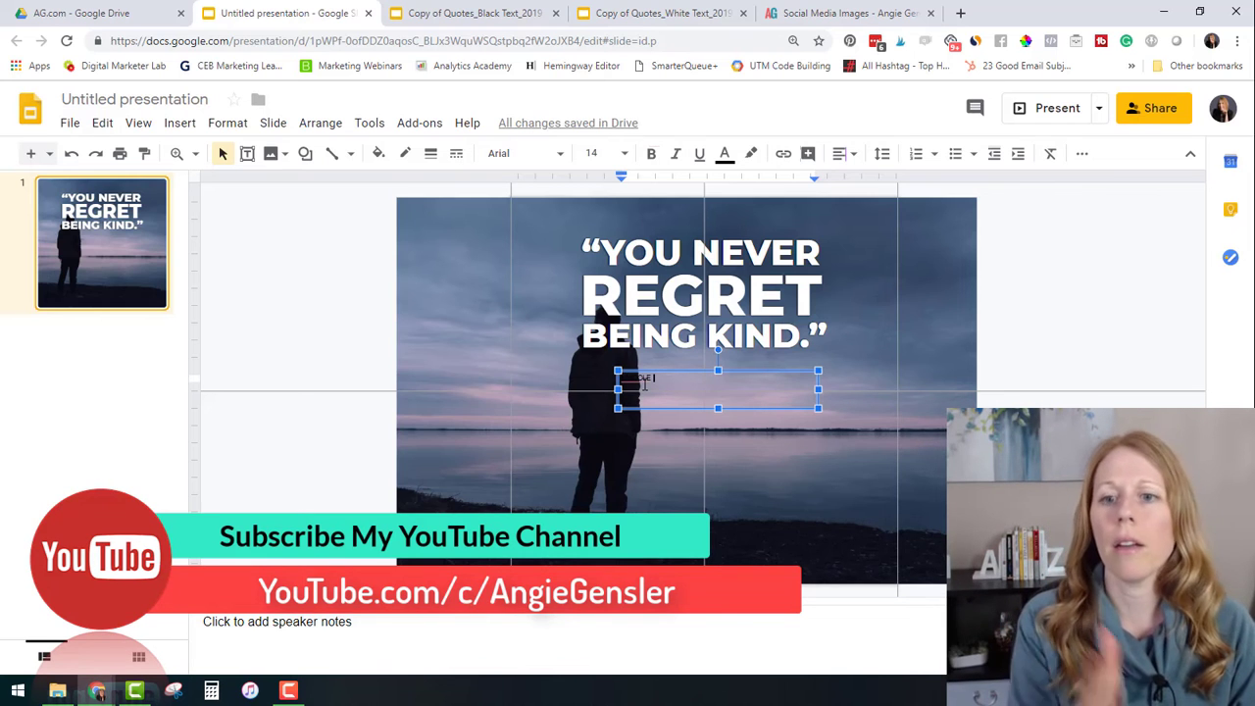
text(SH)
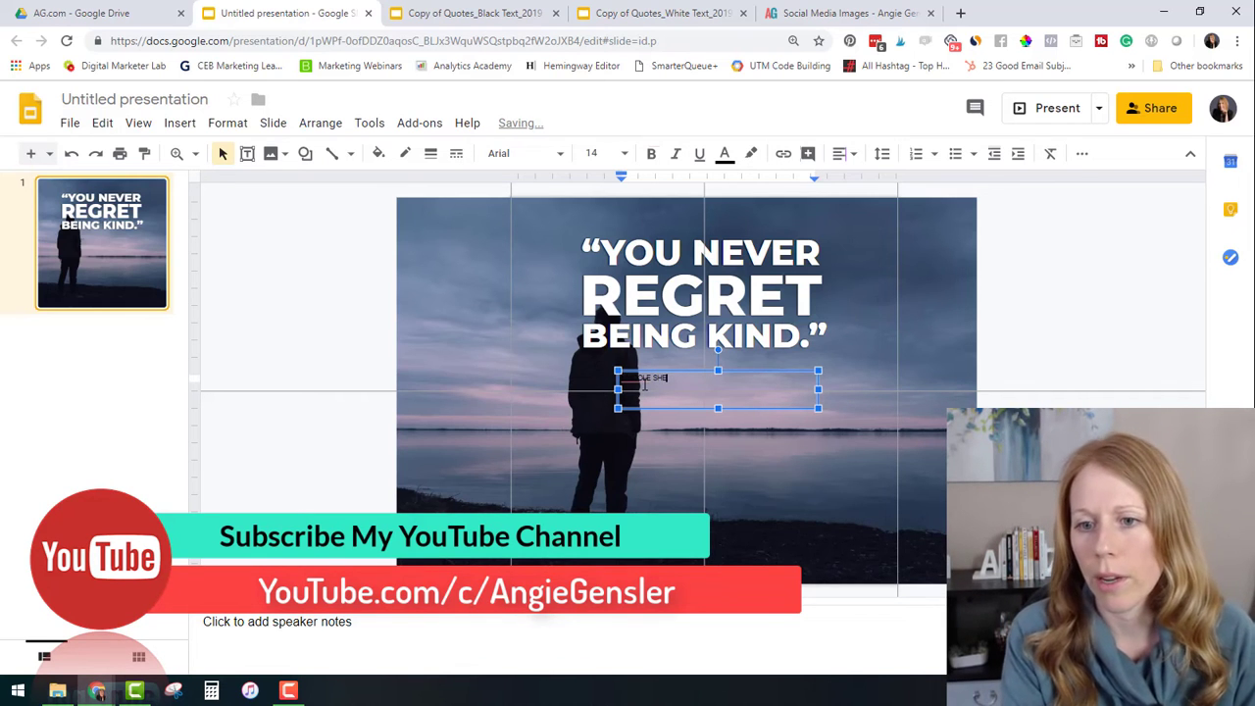
text(EPARD)
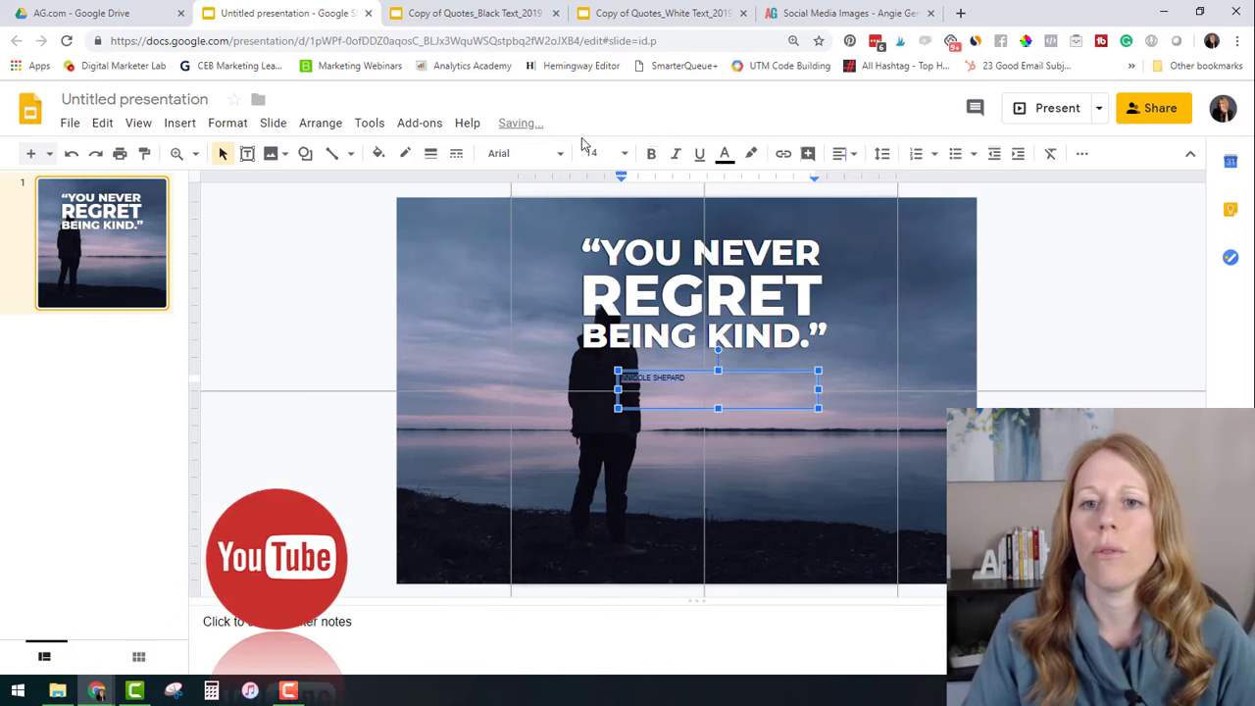
Step: Style the credit as white Montserrat Semi Bold at size 36
click(560, 157)
mouse_move(633, 233)
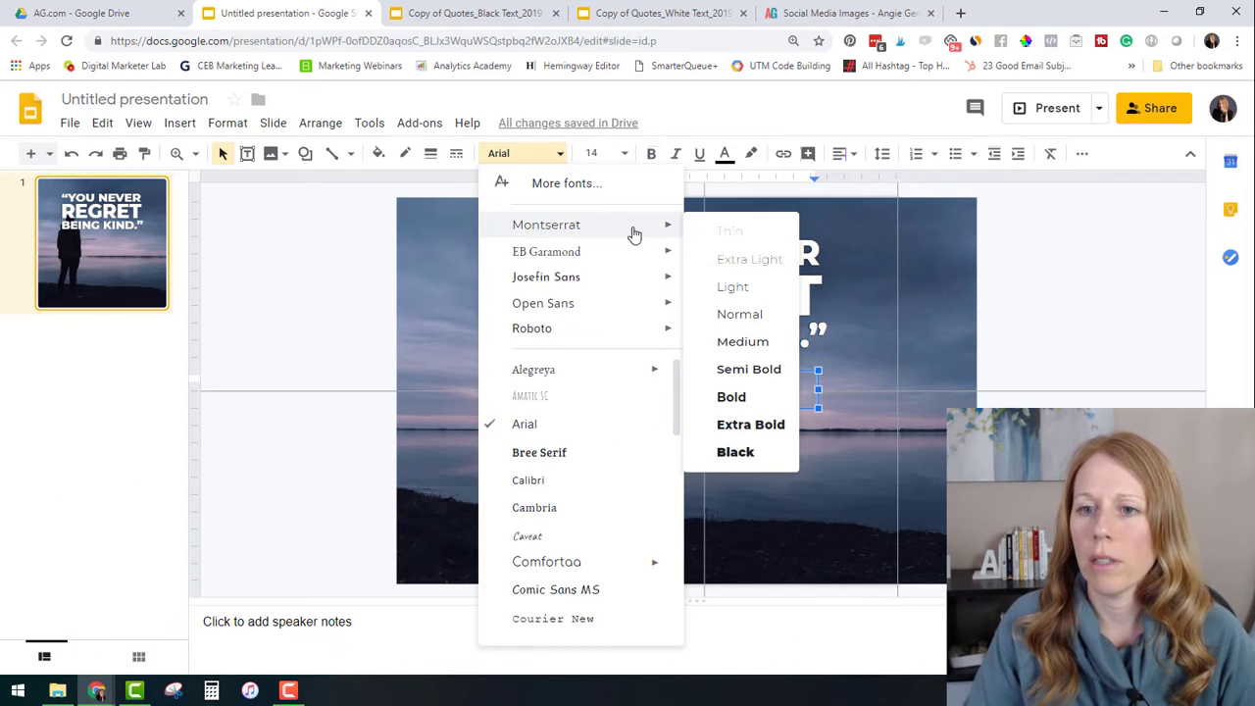
click(746, 373)
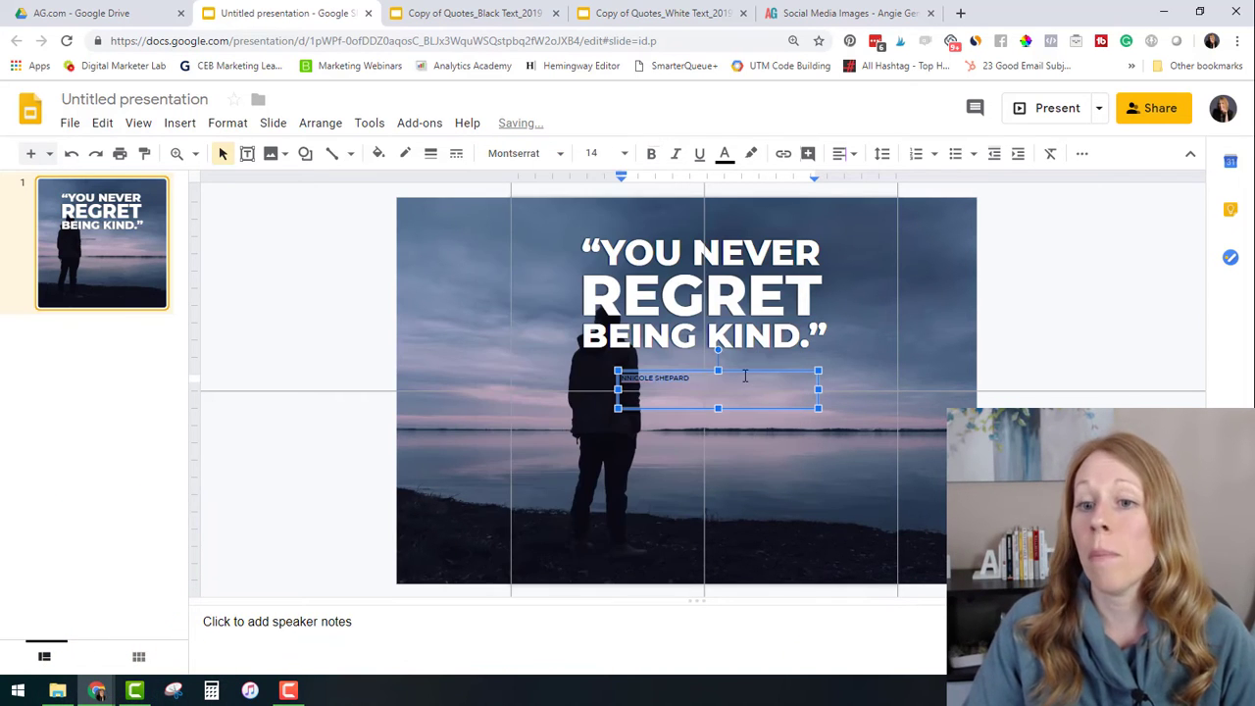
click(623, 154)
click(596, 460)
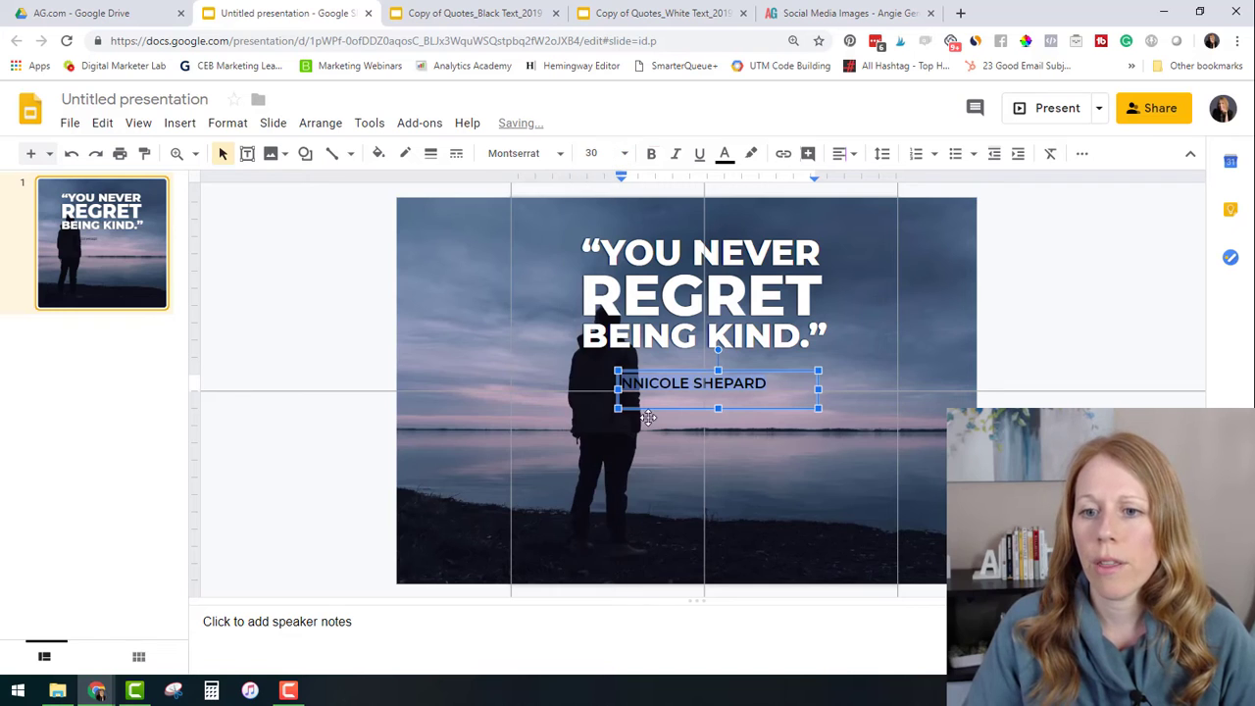
click(725, 155)
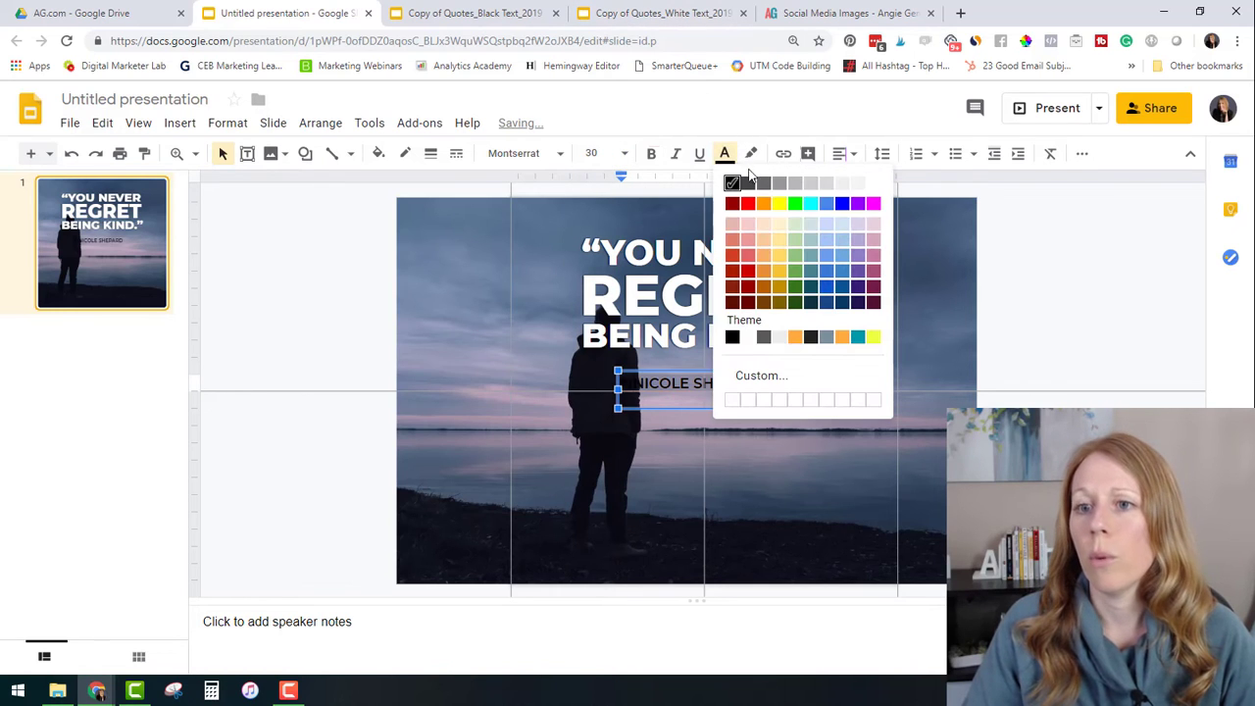
click(873, 186)
click(624, 154)
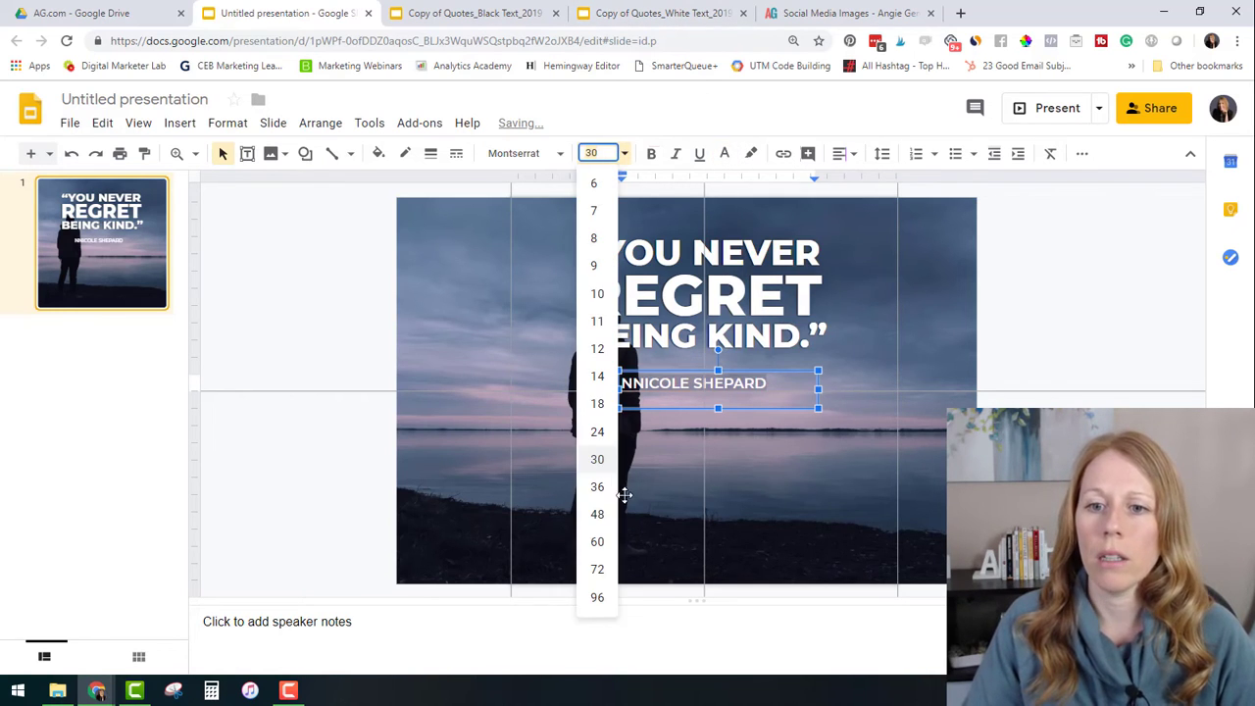
click(597, 487)
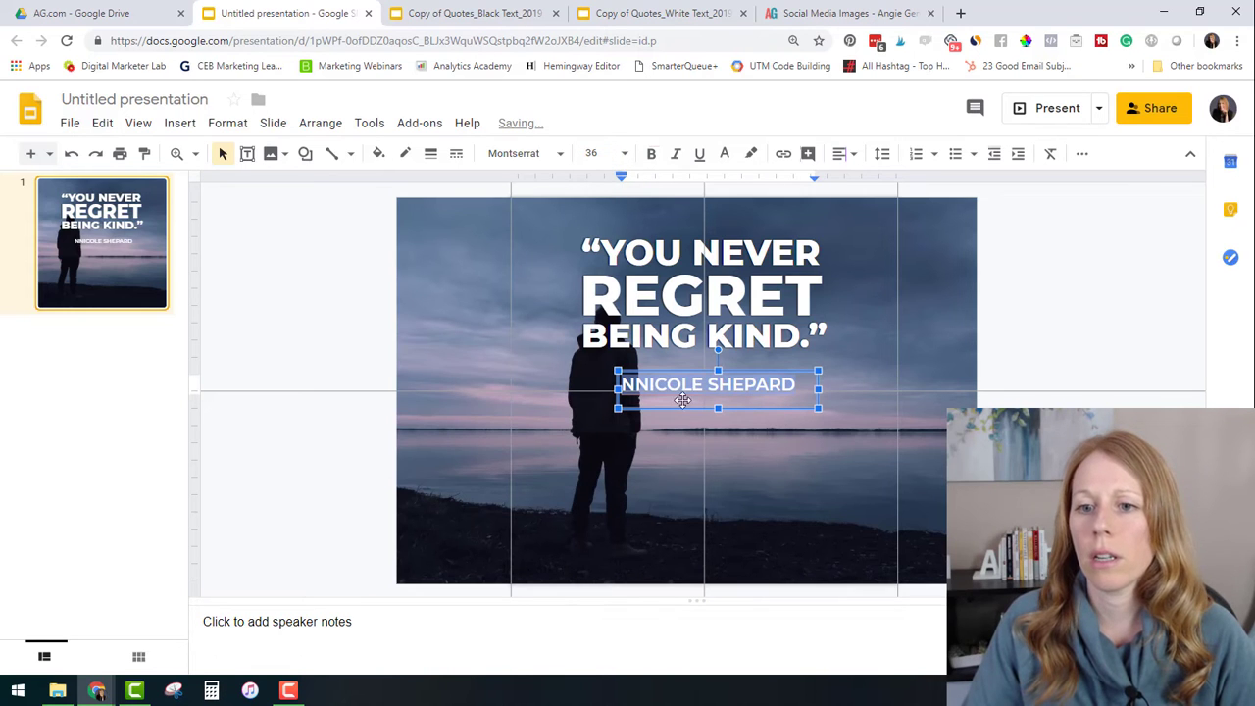
Step: Delete the doubled letter N and put a dash before the author's name
drag(622, 384, 647, 385)
key(BackSpace)
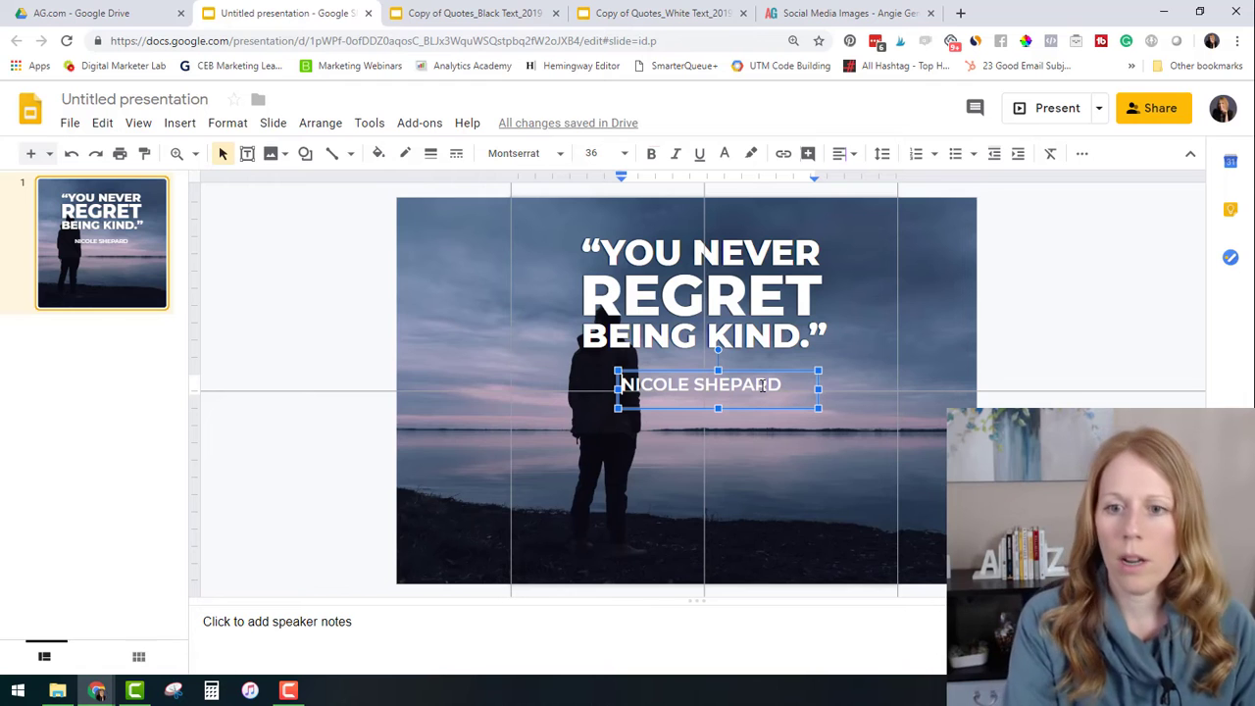
key(Home)
text(-)
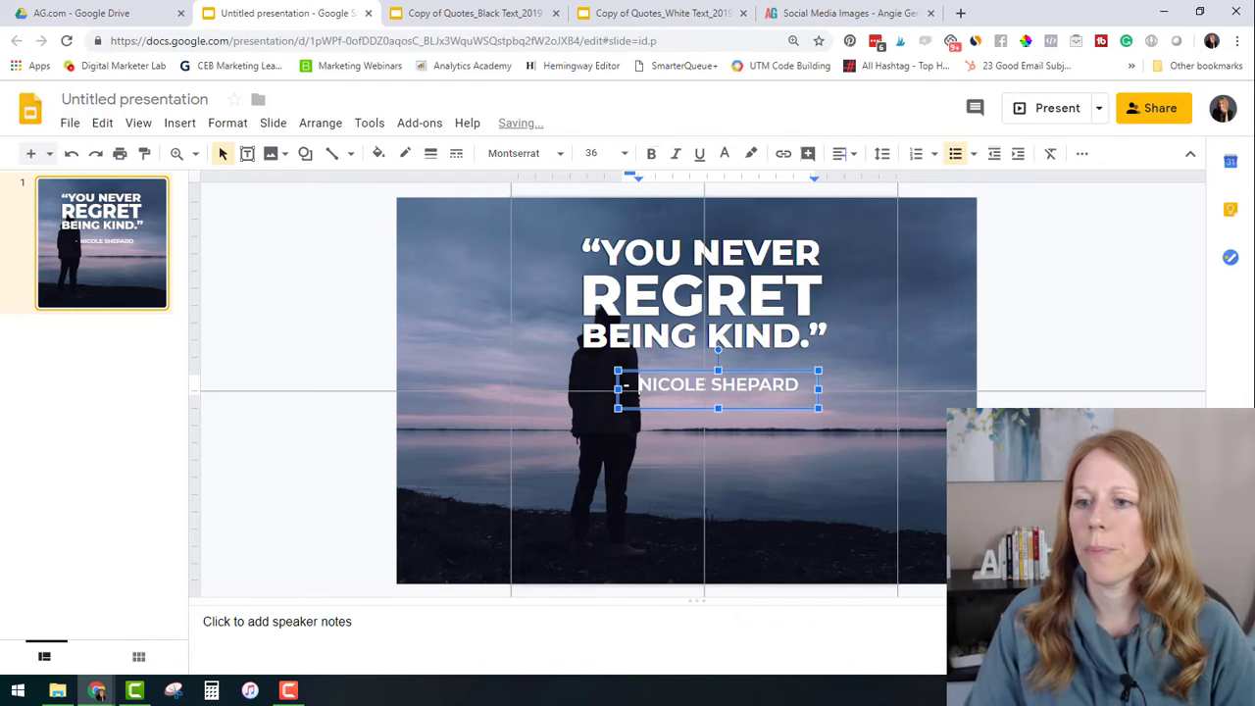
click(769, 361)
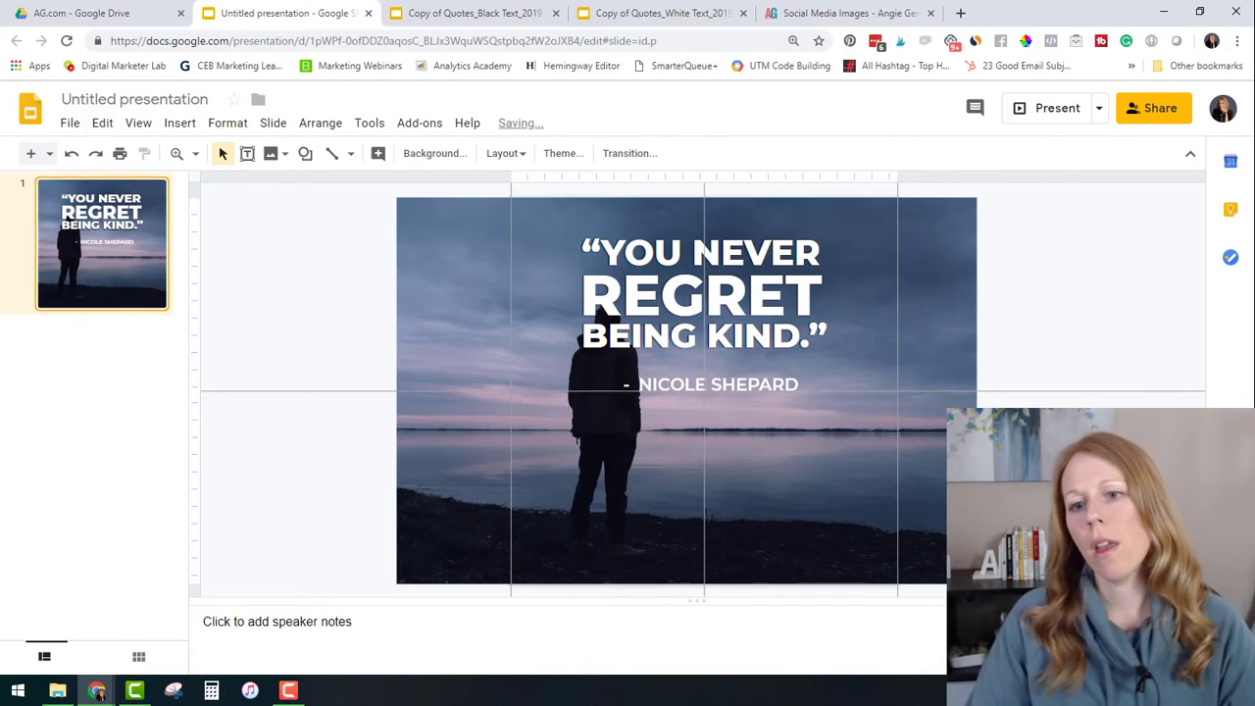
Step: Shift the dash-led author credit a few pixels right beneath the quote
click(763, 377)
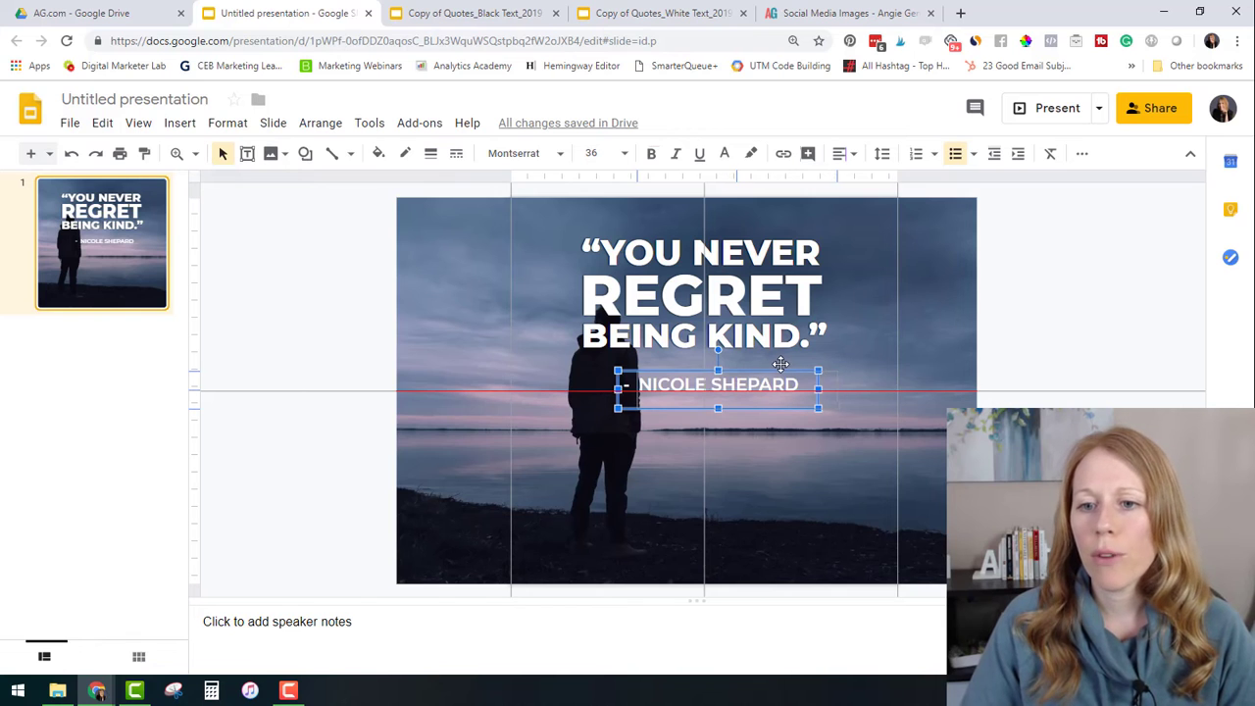
drag(783, 364, 803, 364)
click(802, 358)
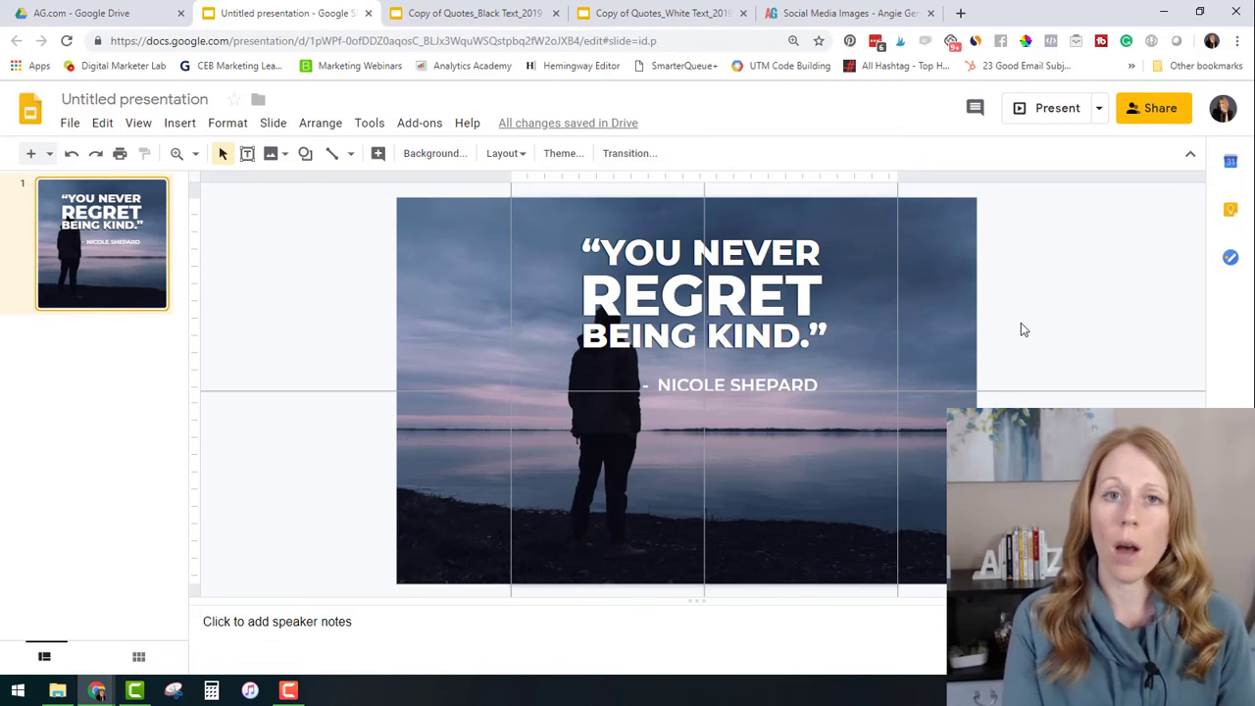
click(70, 124)
mouse_move(176, 331)
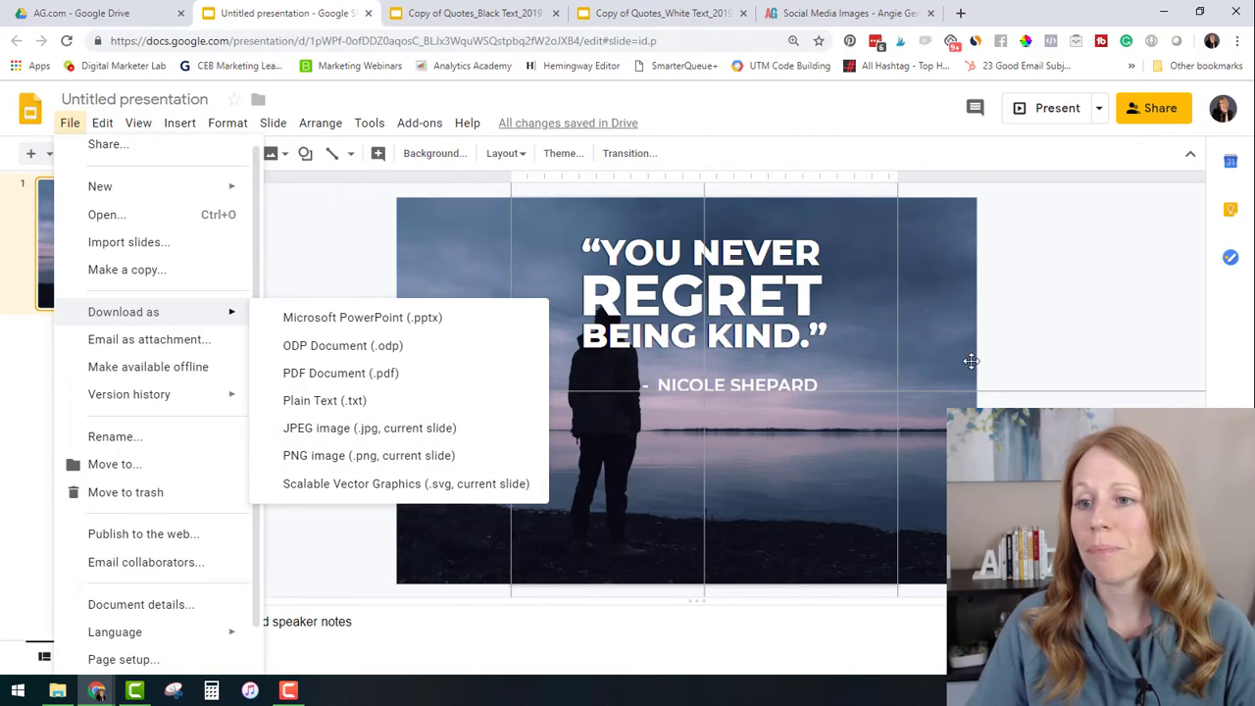
click(1016, 368)
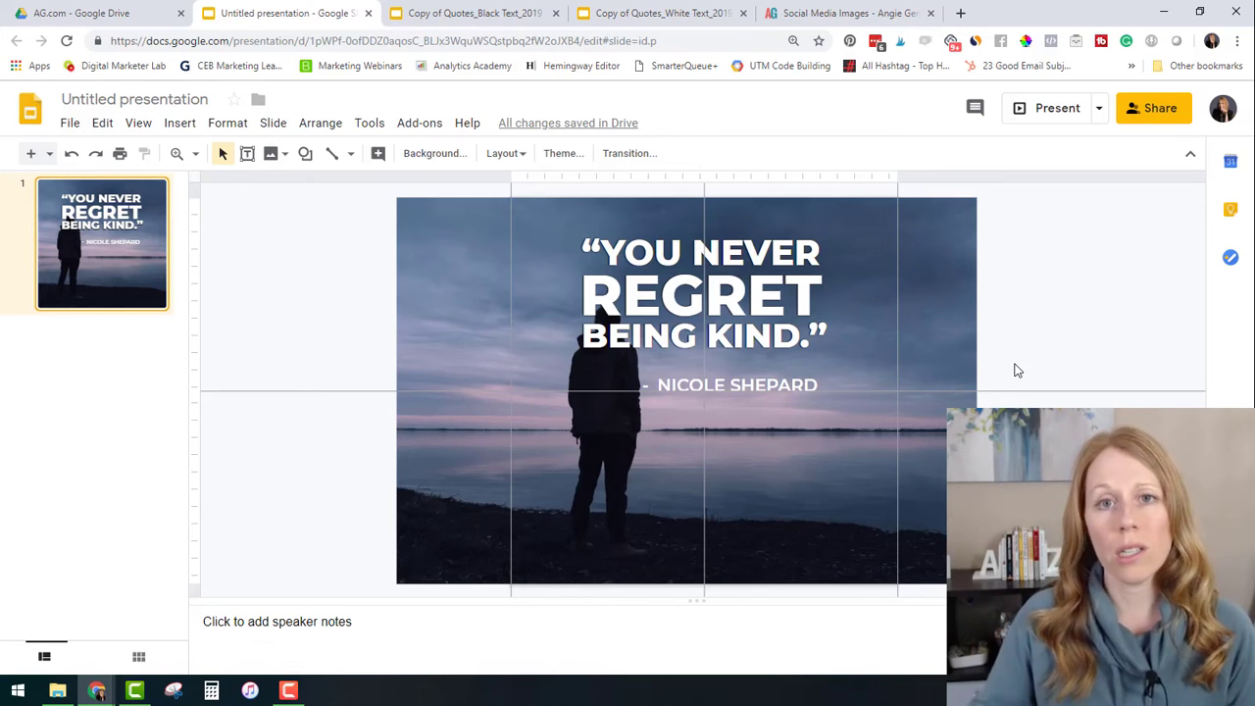
Step: Compare slide 4's Attitude quote in the Black Text and White Text decks, ending on Black Text
click(454, 14)
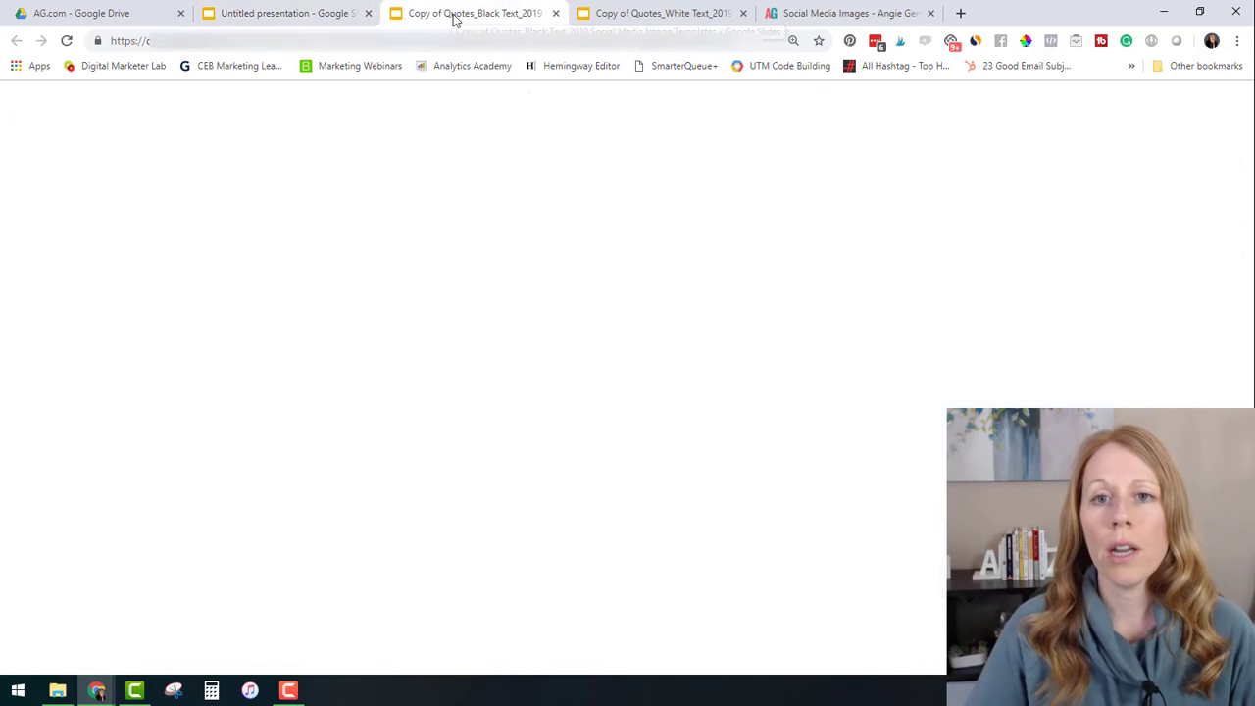
scroll(83, 319, down, 5)
click(89, 306)
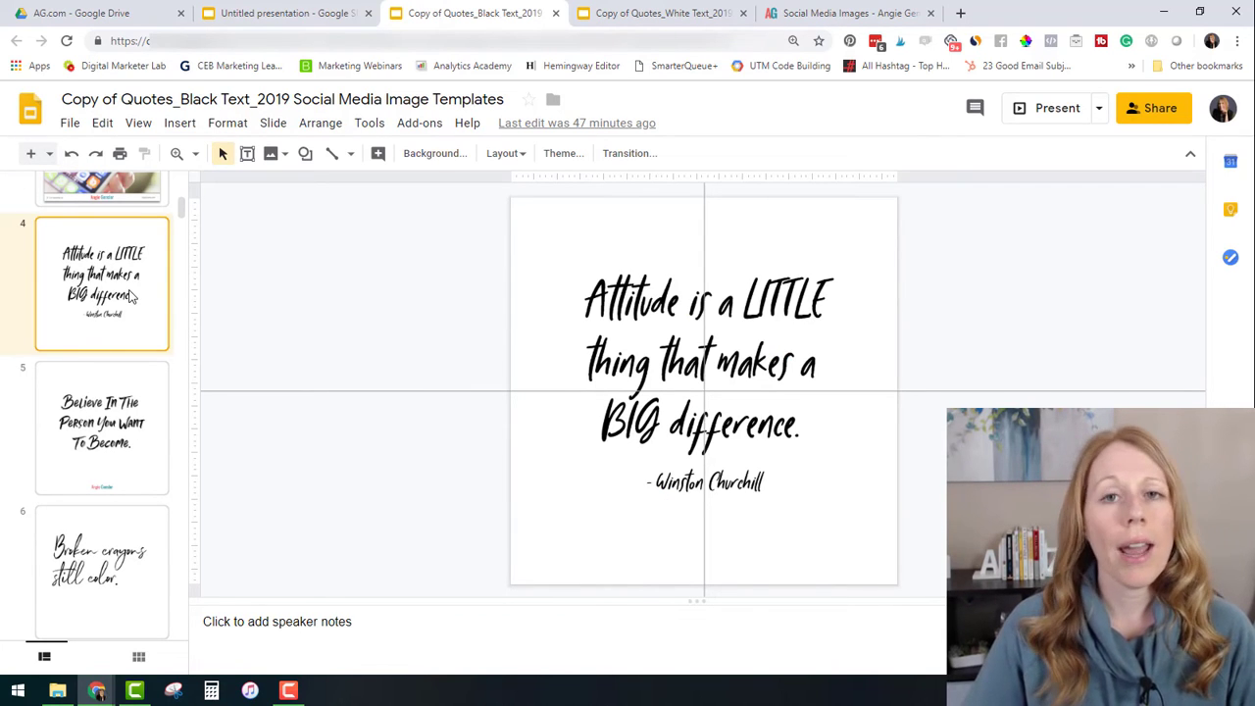
click(642, 14)
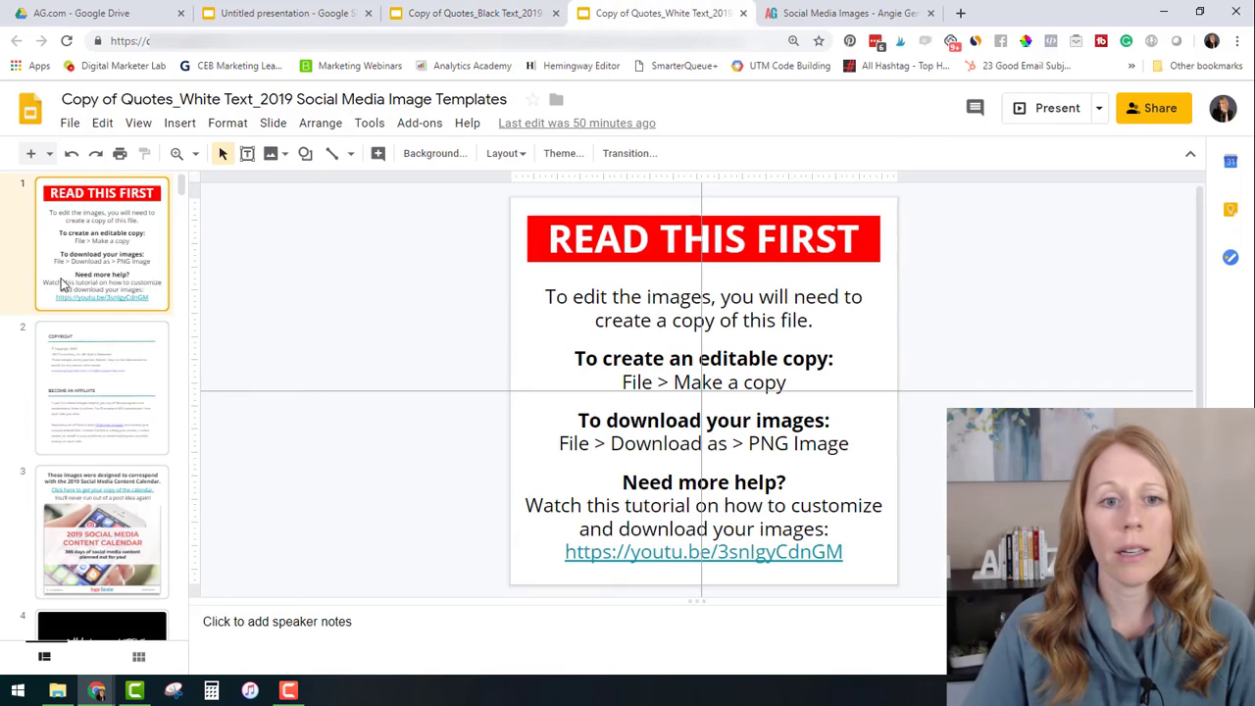
scroll(98, 294, down, 5)
click(93, 239)
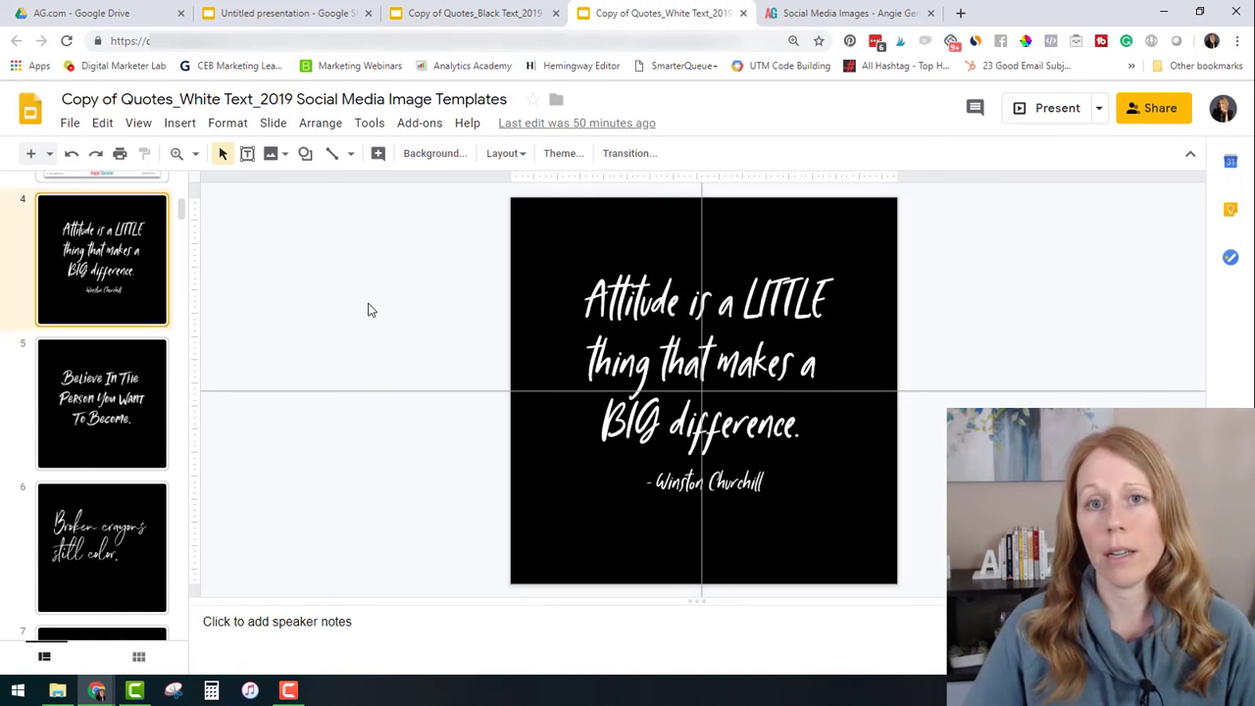
click(467, 12)
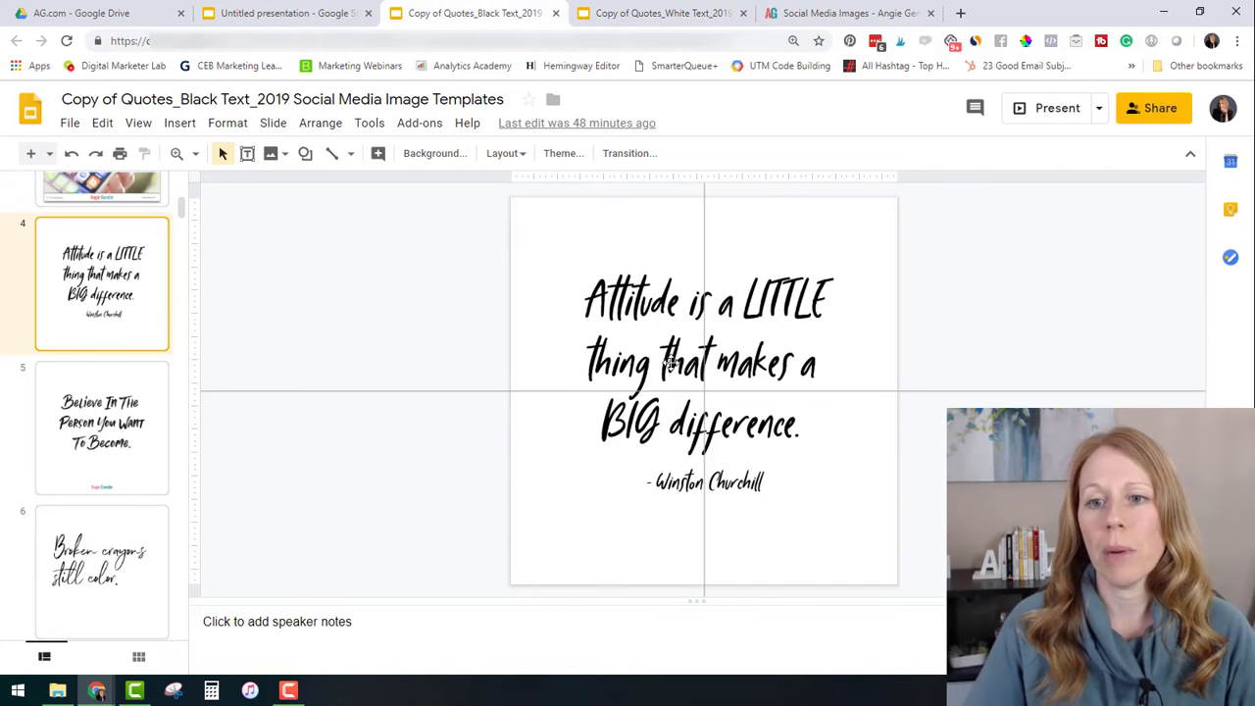
Step: Move the Attitude quote image to the left and deselect it
click(671, 301)
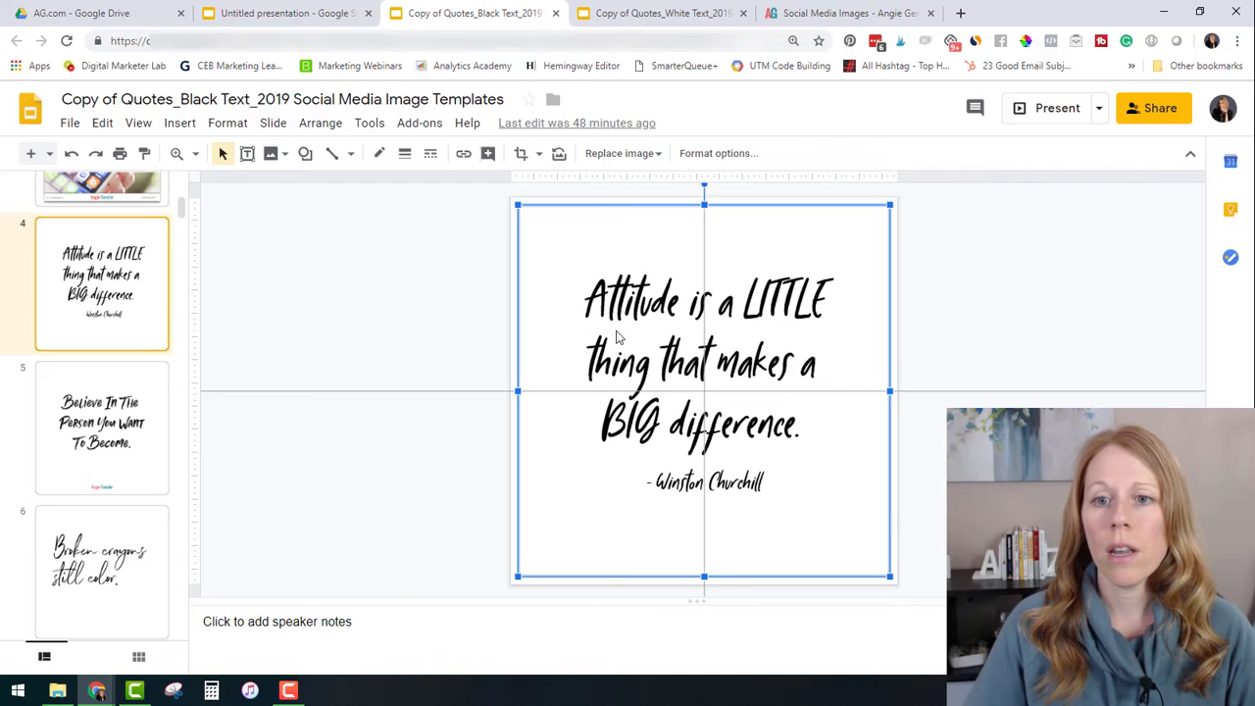
drag(654, 327, 558, 307)
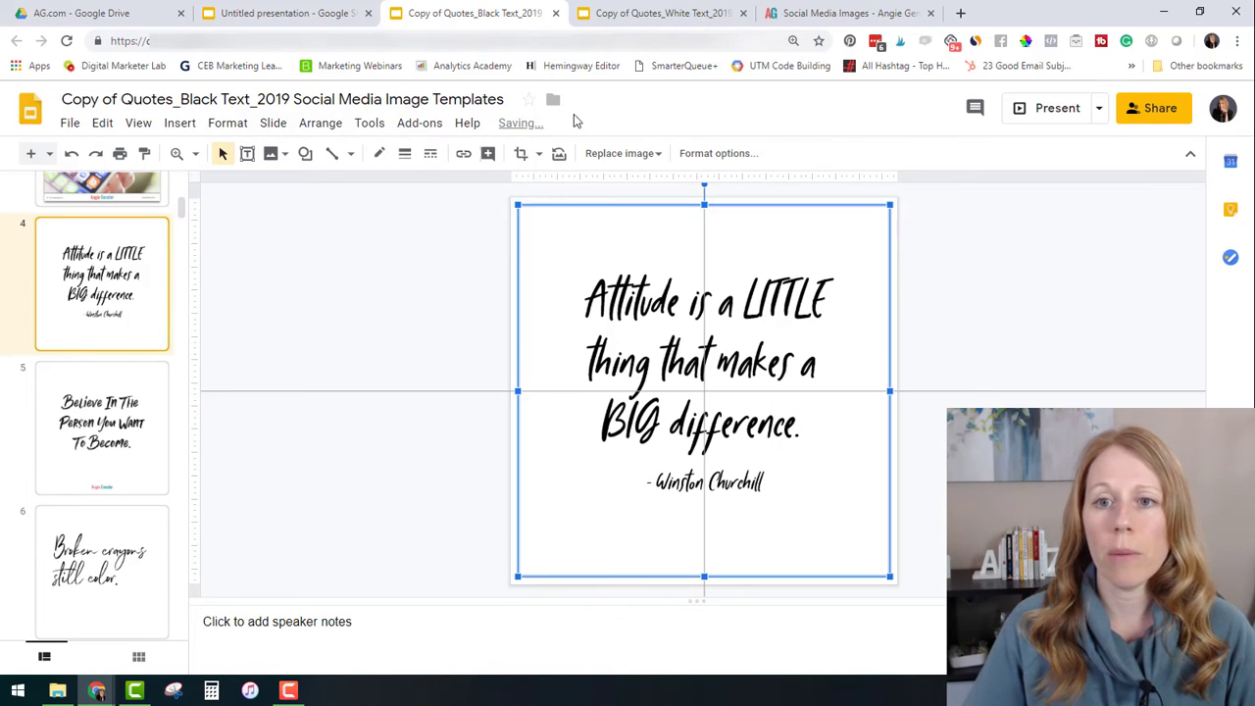
click(478, 255)
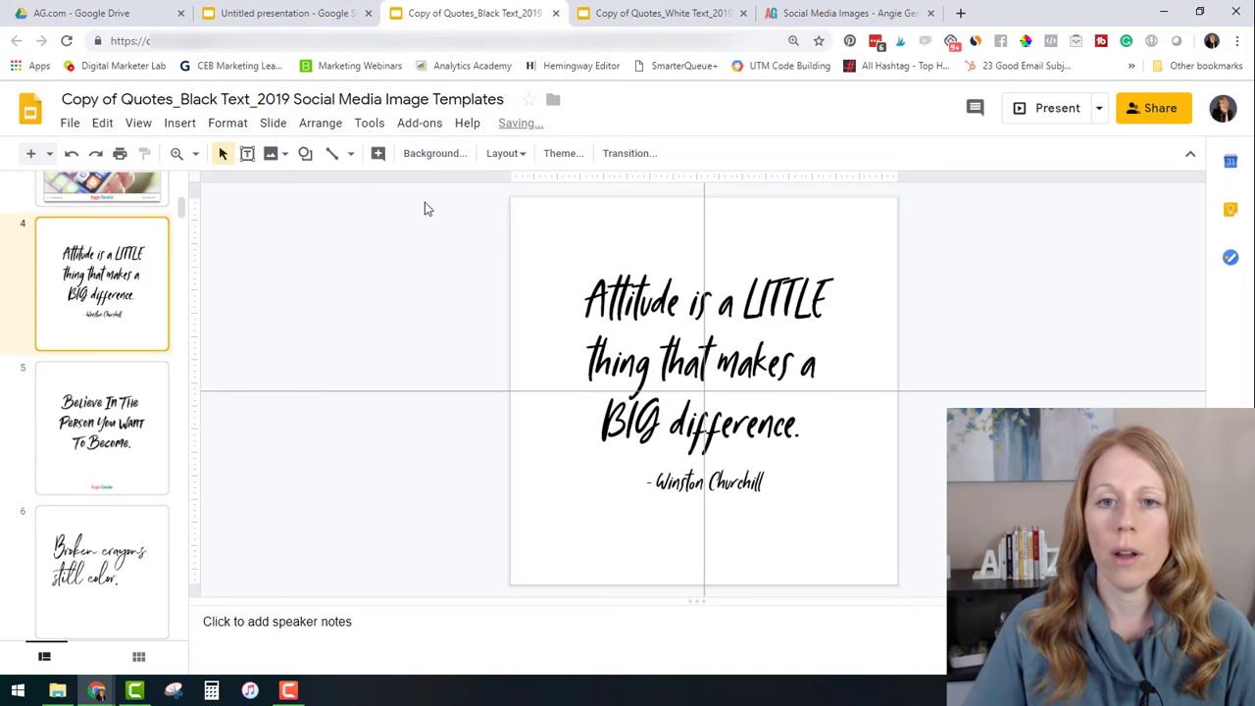
Step: Change the slide background to the custom teal and re-centre the quote image
click(427, 157)
click(743, 333)
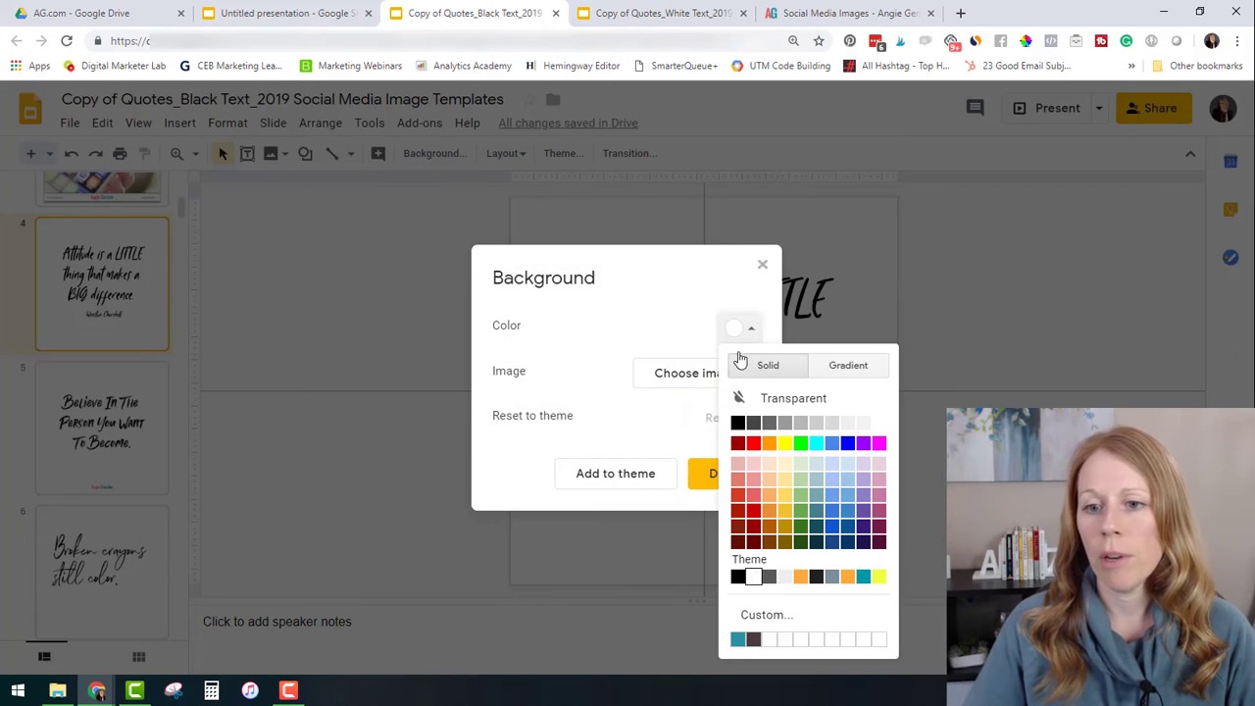
click(738, 640)
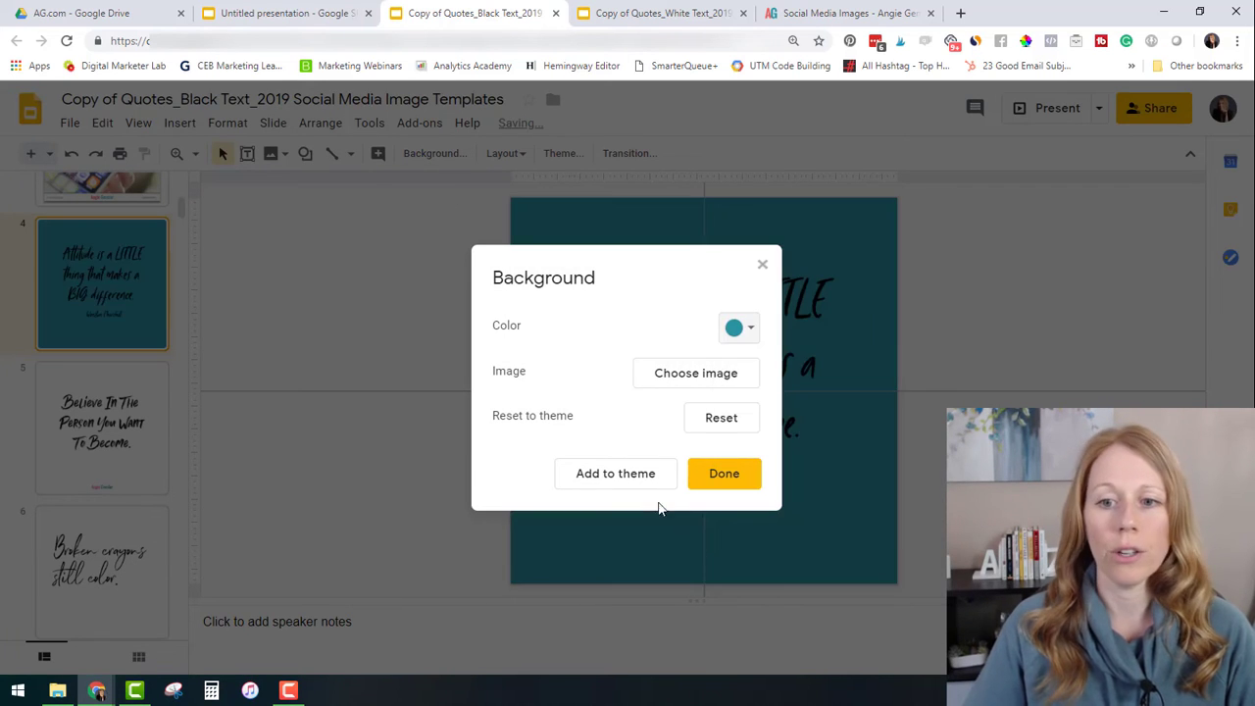
click(710, 479)
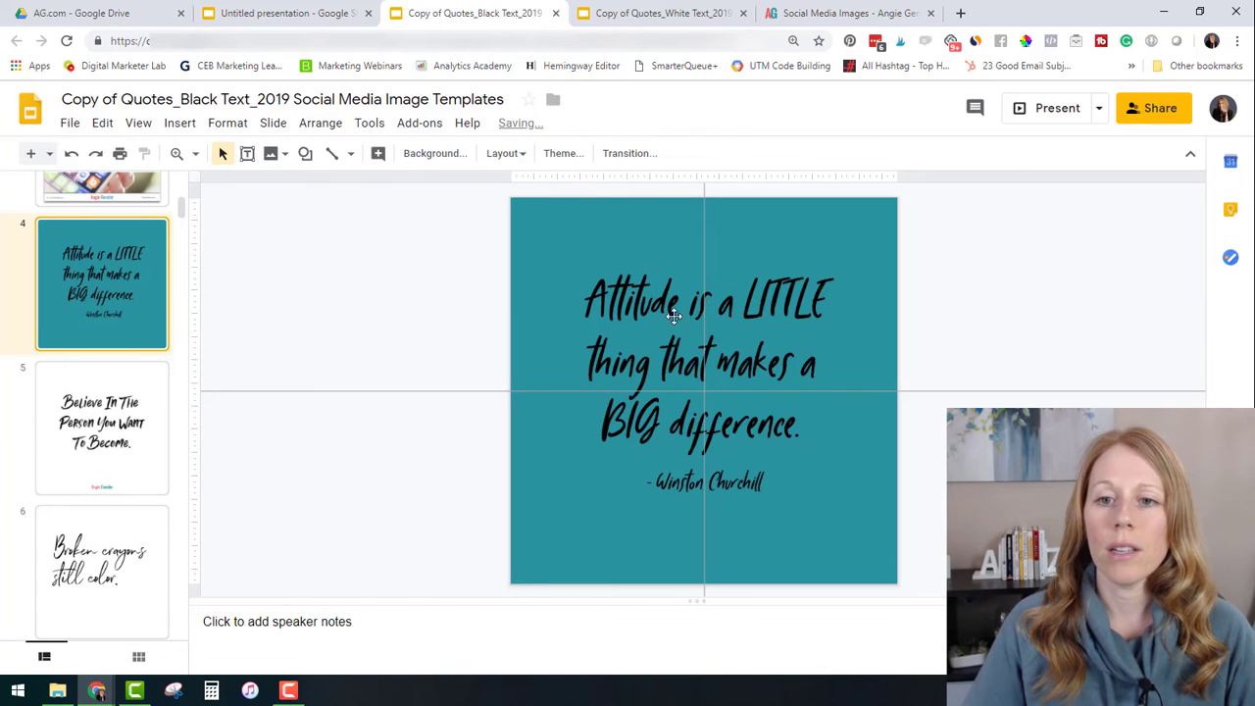
drag(627, 297, 743, 321)
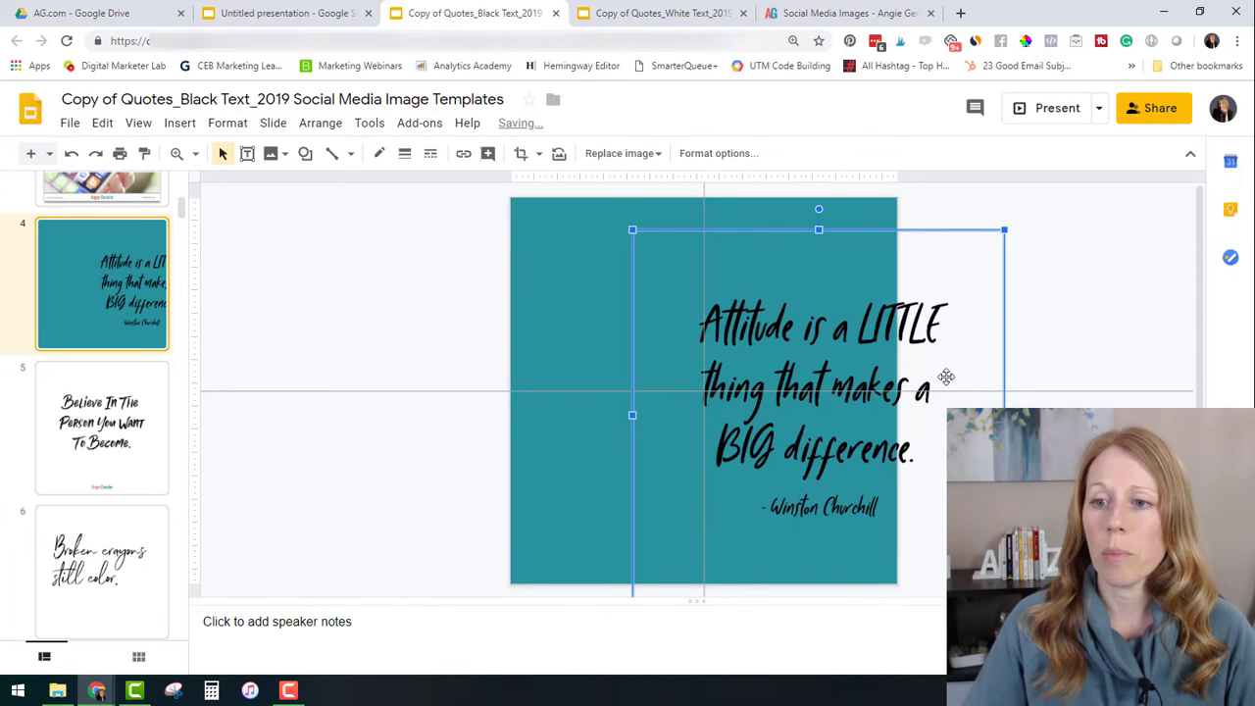
drag(797, 437, 677, 415)
Step: Upload the lakeside clouds photo from the computer onto the Attitude slide
click(181, 122)
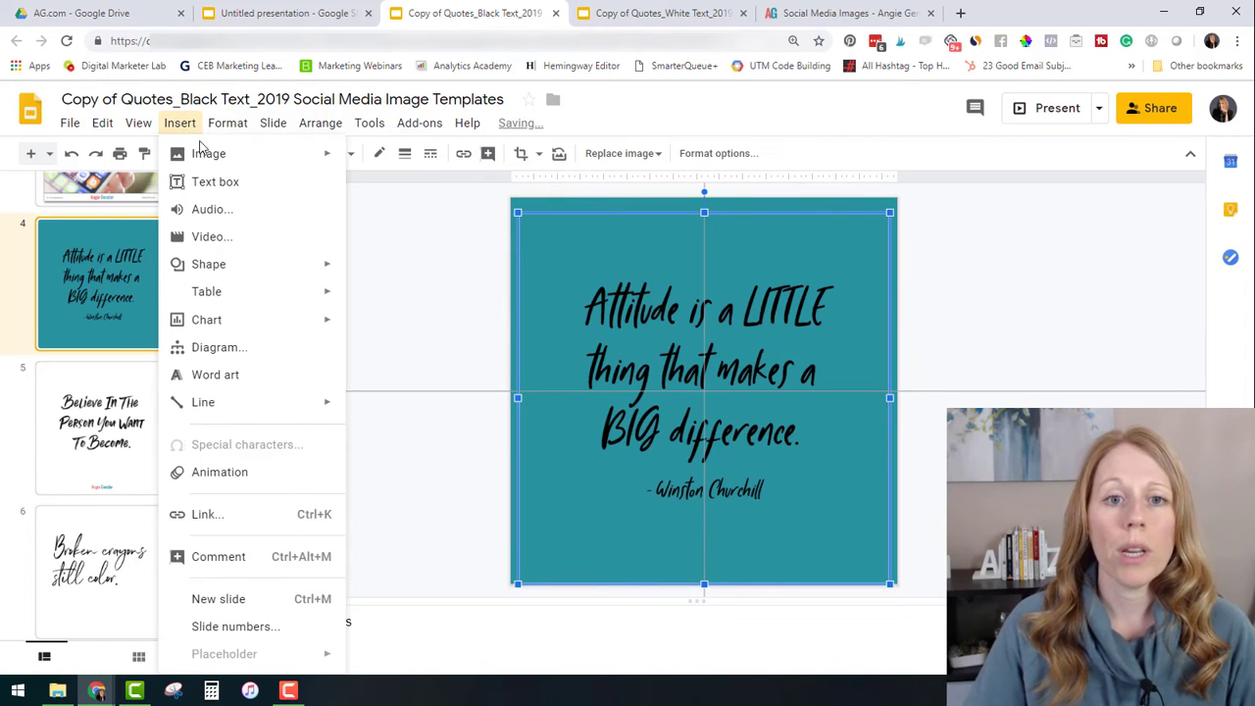
mouse_move(201, 153)
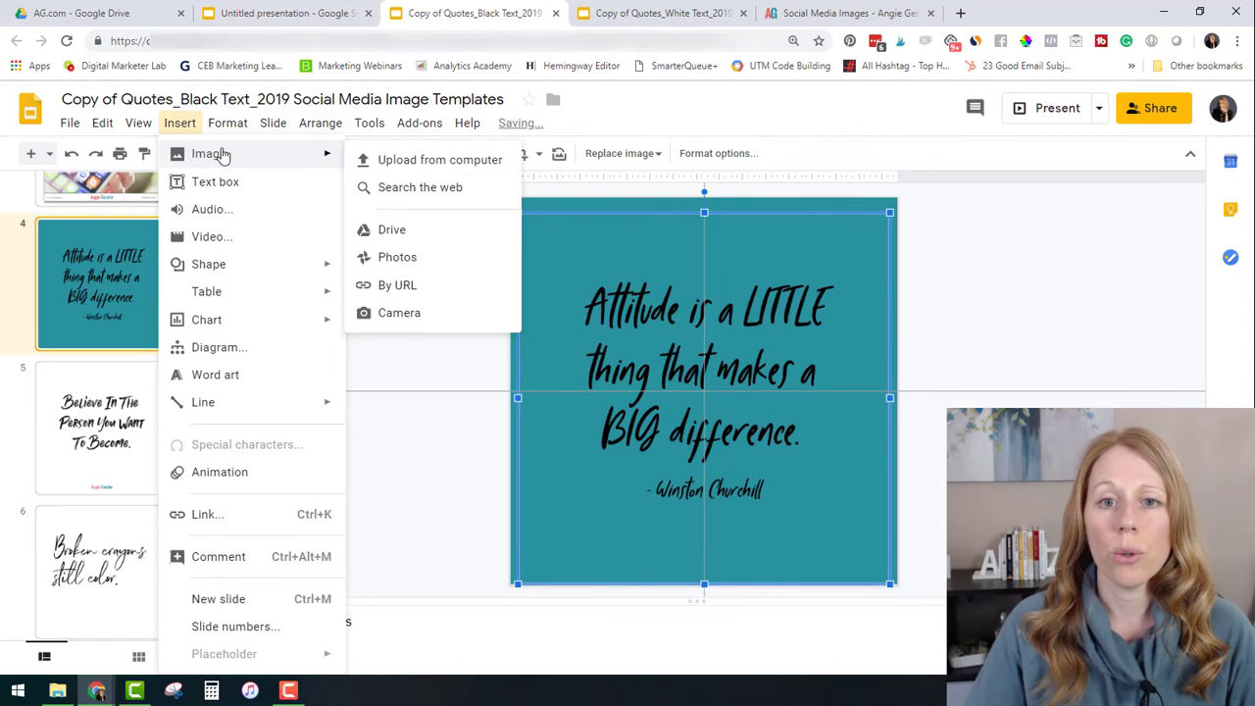
click(422, 160)
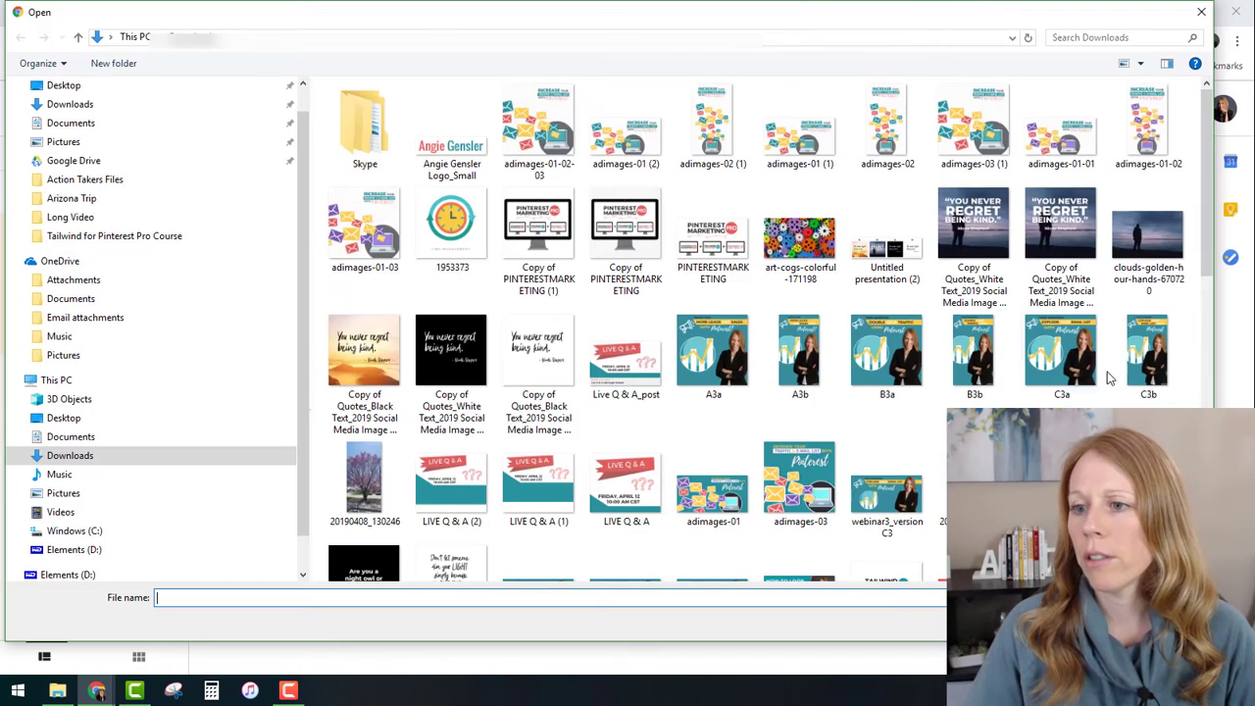
double_click(1147, 235)
Step: Stretch the photo from the top-left to cover the slide and send it behind the quote
drag(692, 464, 634, 400)
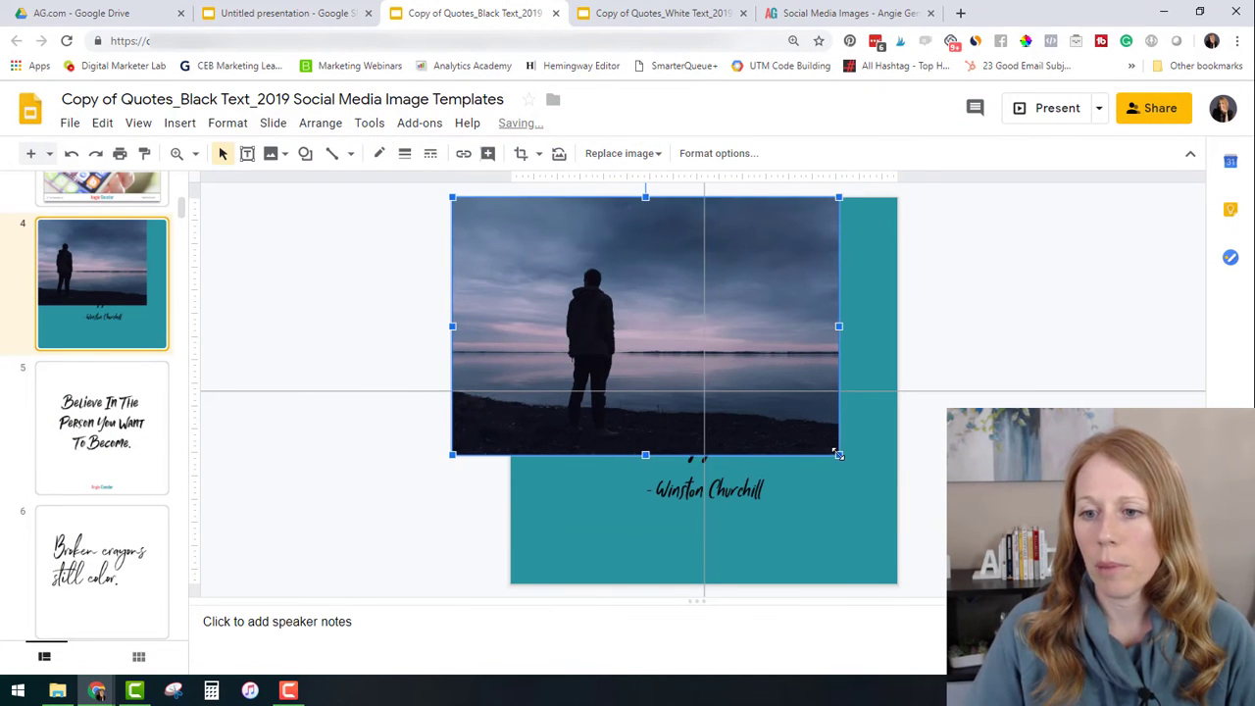
drag(838, 455, 1032, 584)
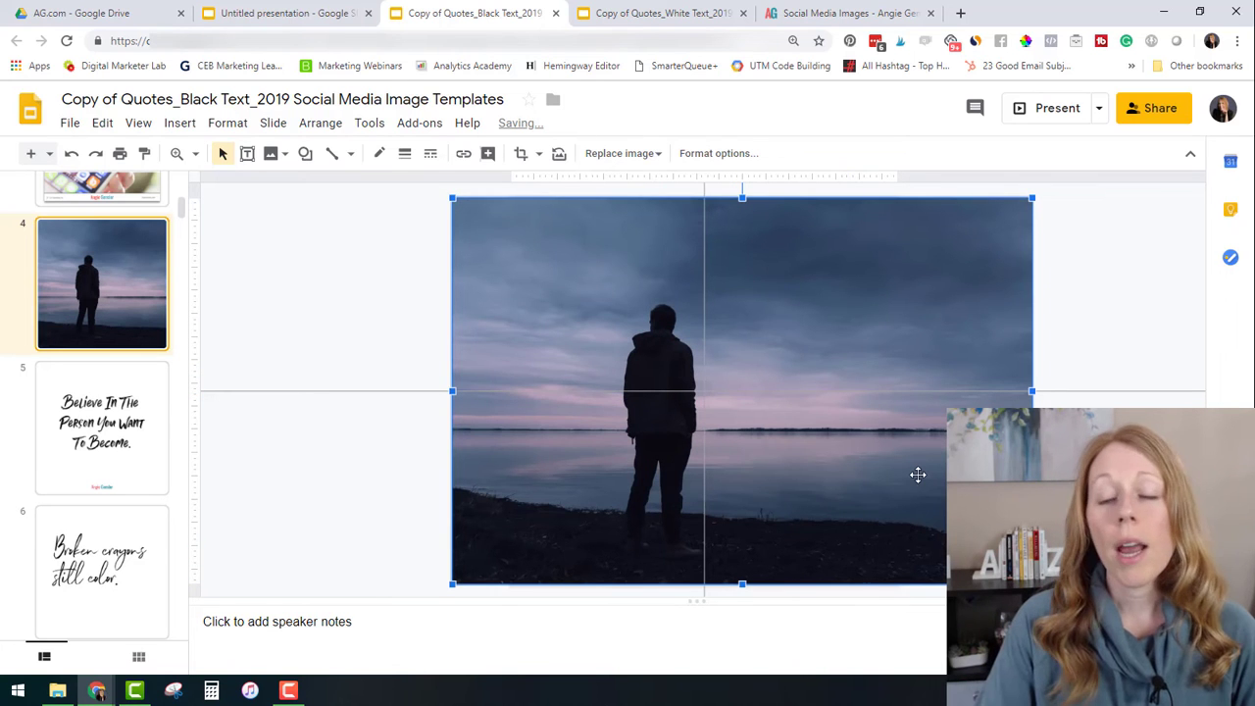
key(ctrl+shift+Down)
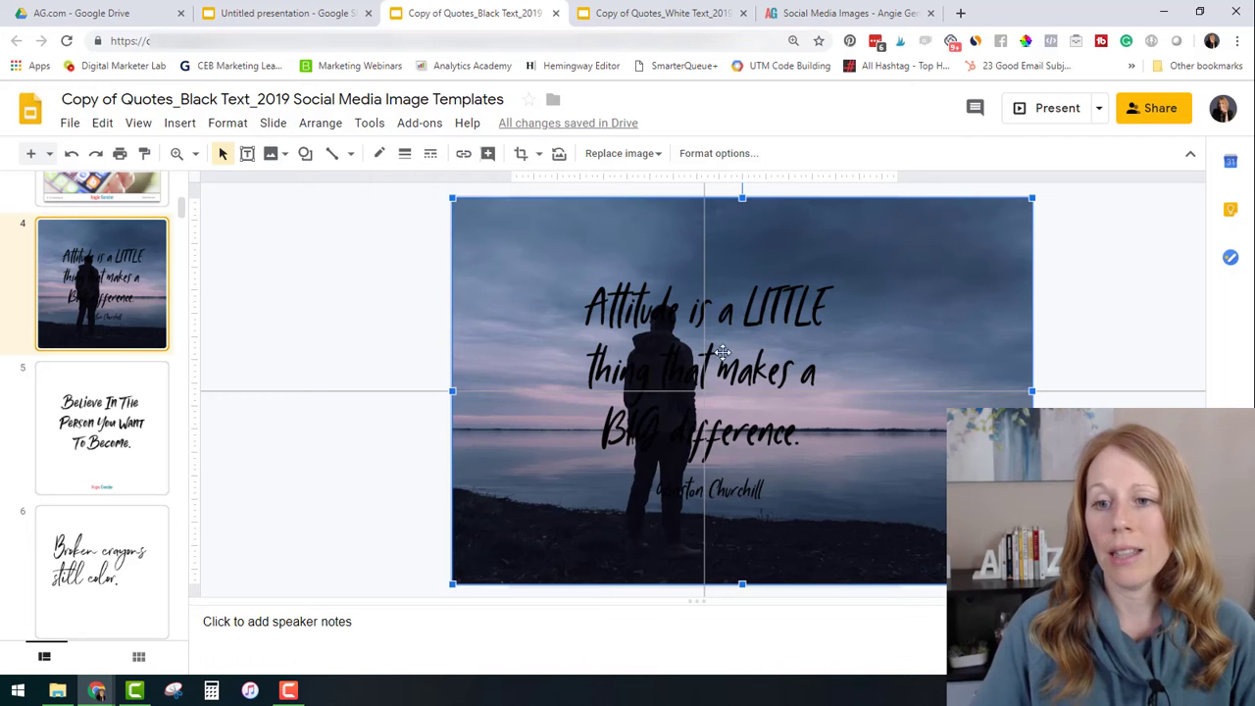
right_click(530, 210)
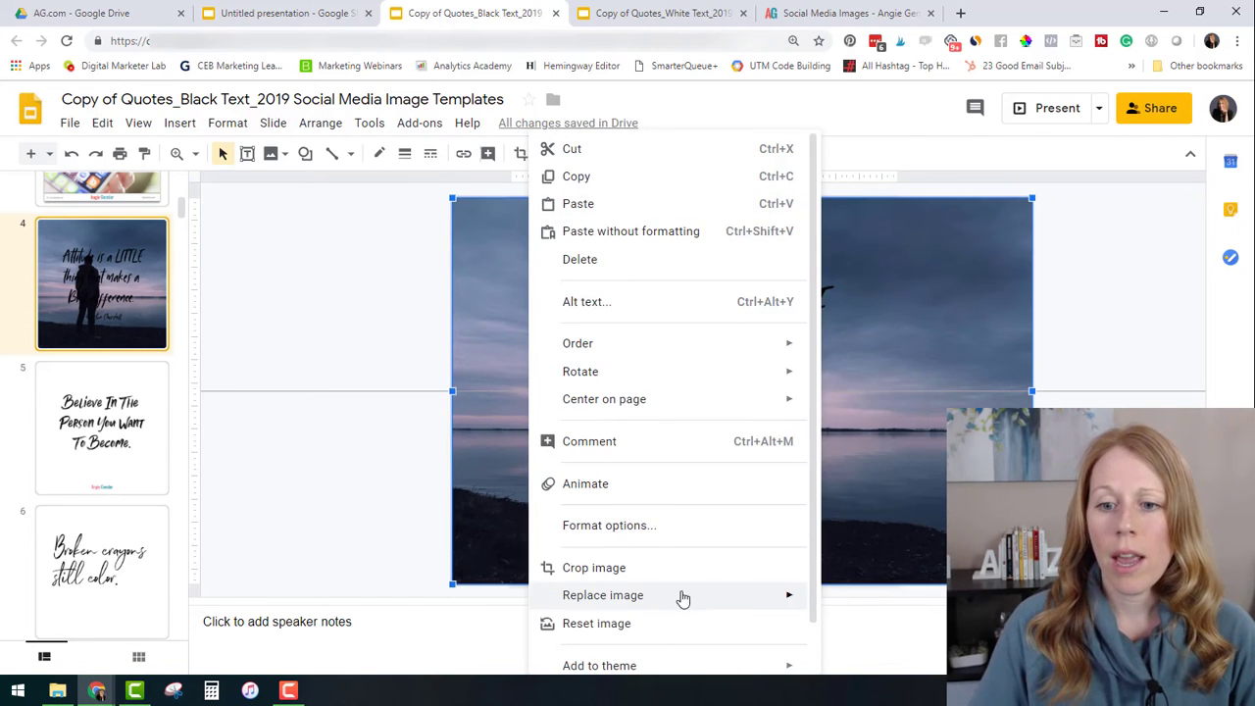
scroll(680, 595, down, 1)
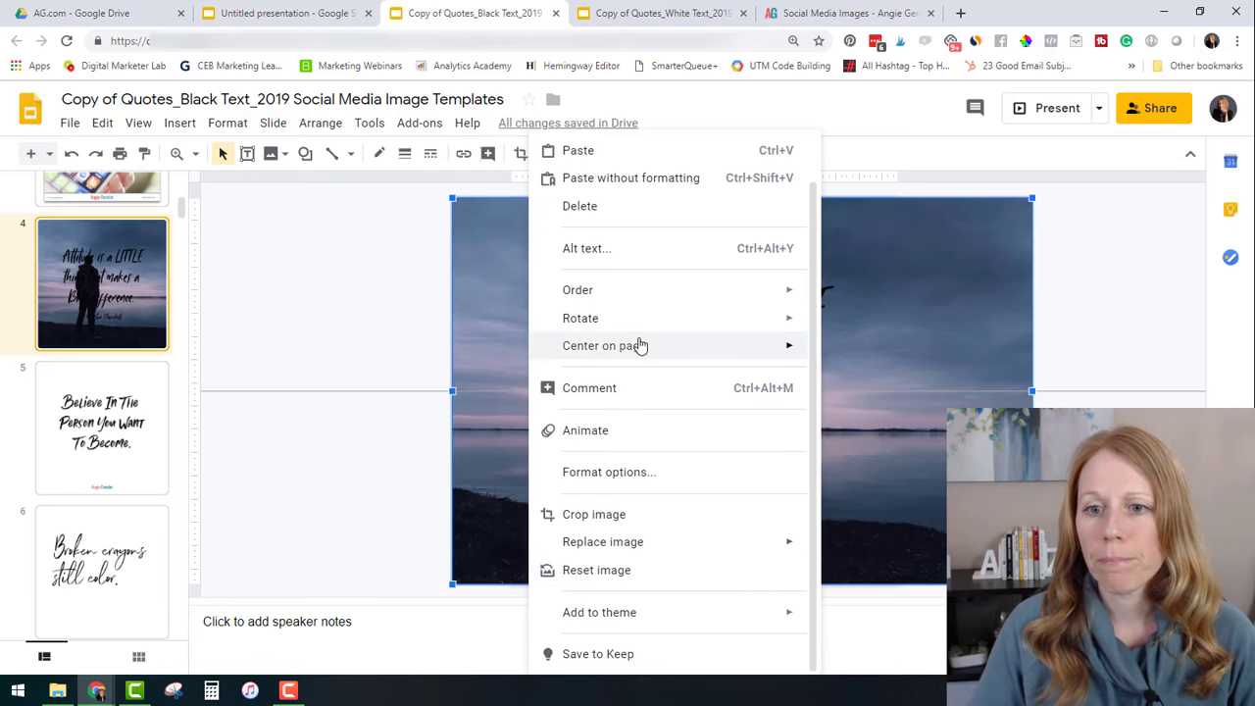
mouse_move(653, 301)
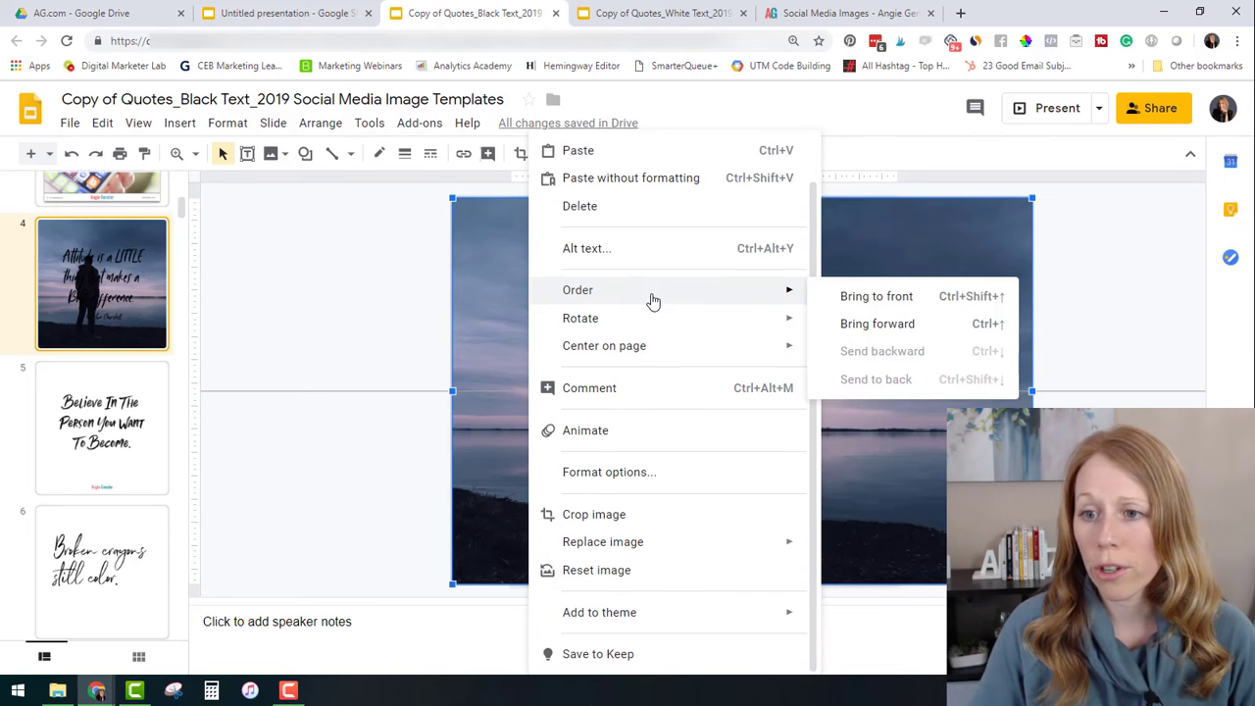
click(883, 298)
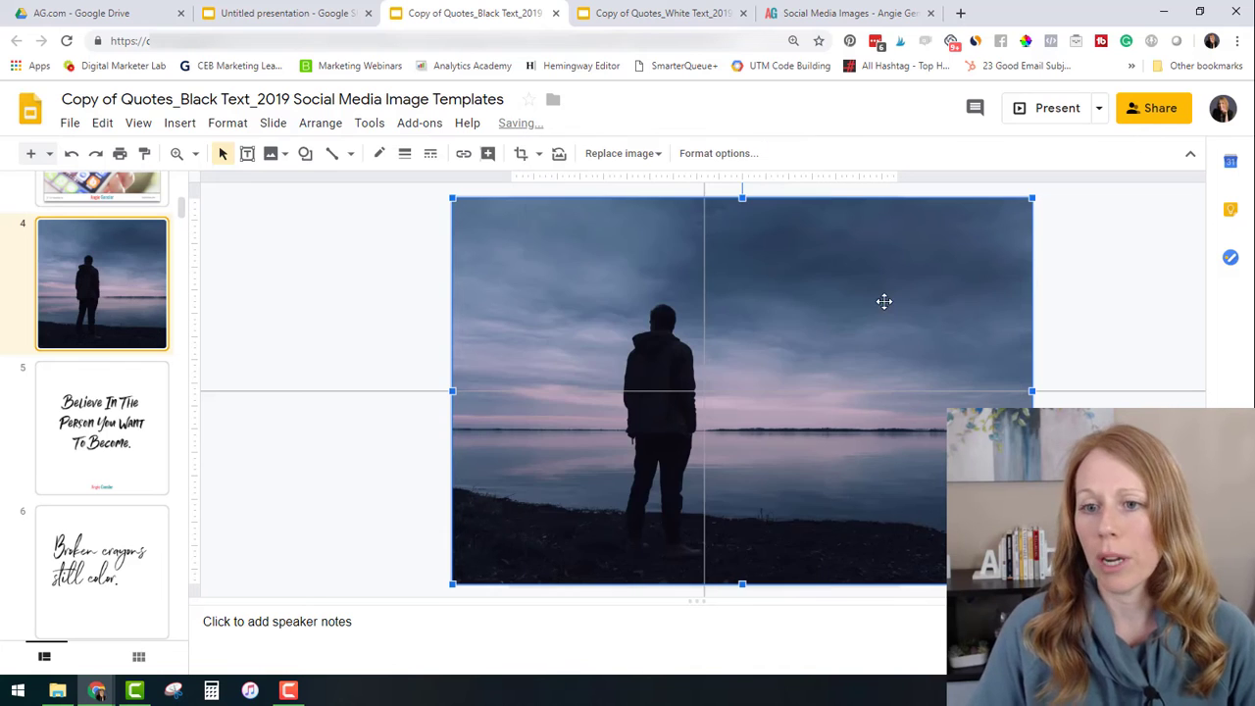
right_click(606, 209)
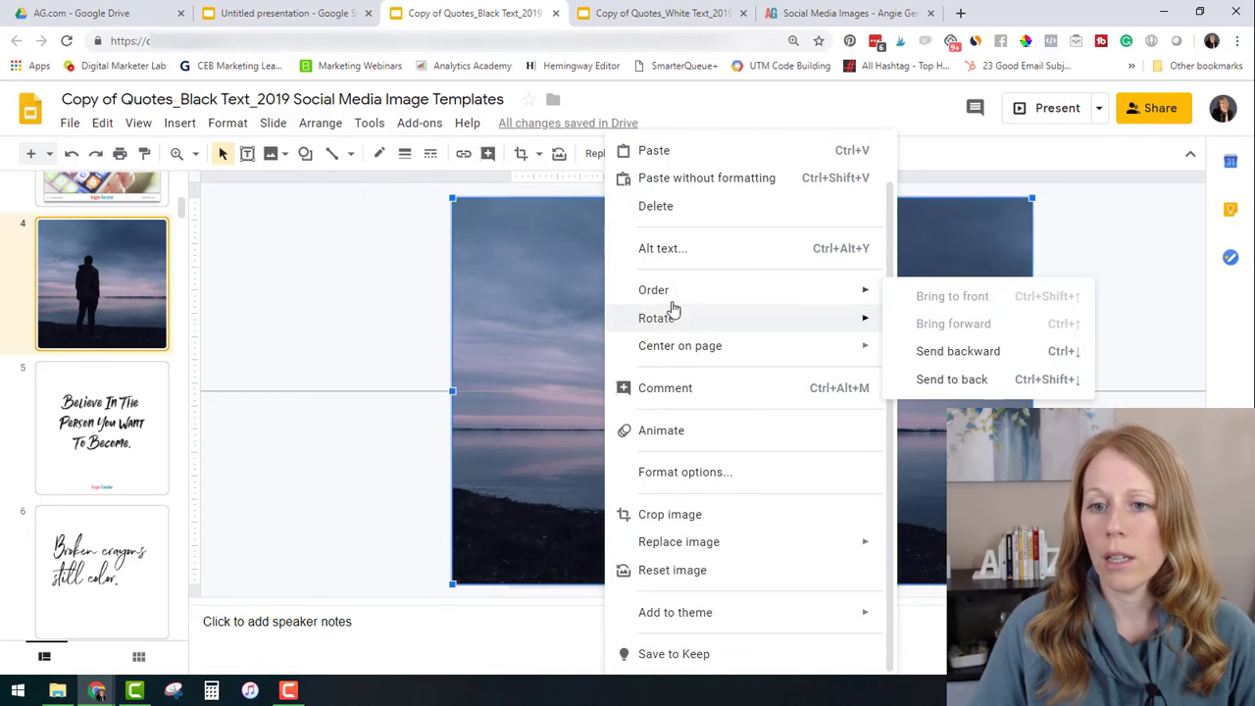
click(952, 379)
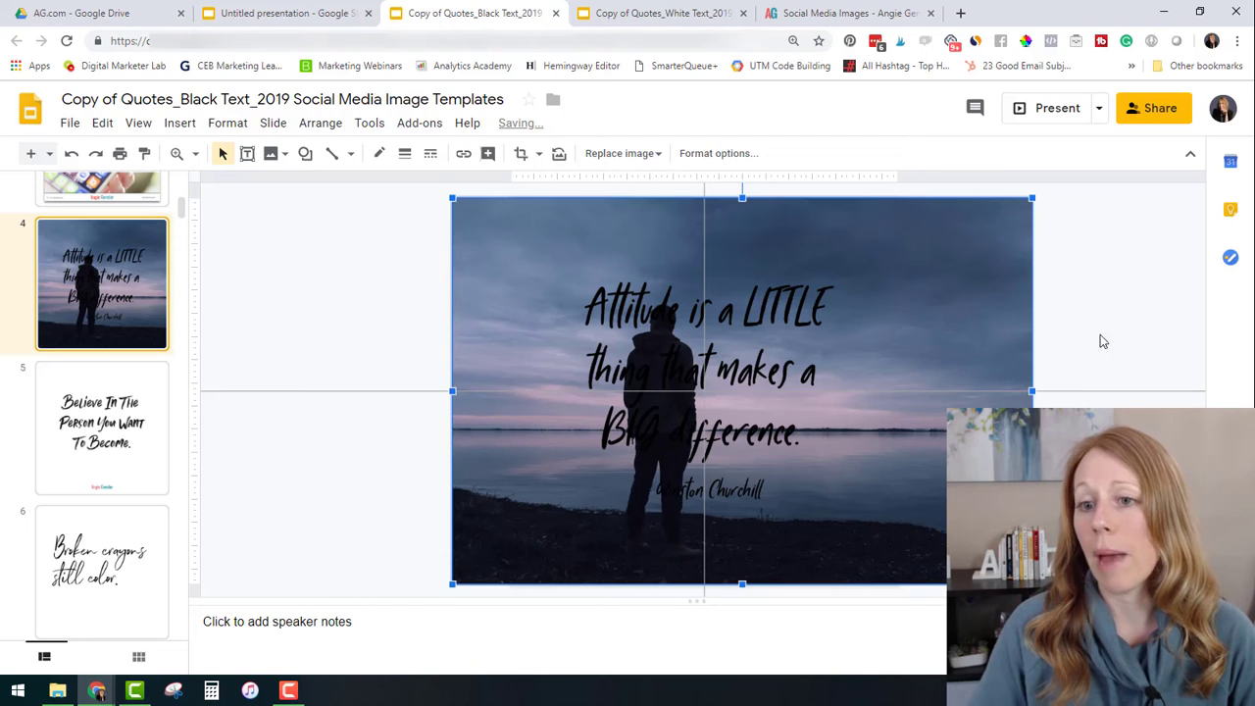
click(1100, 340)
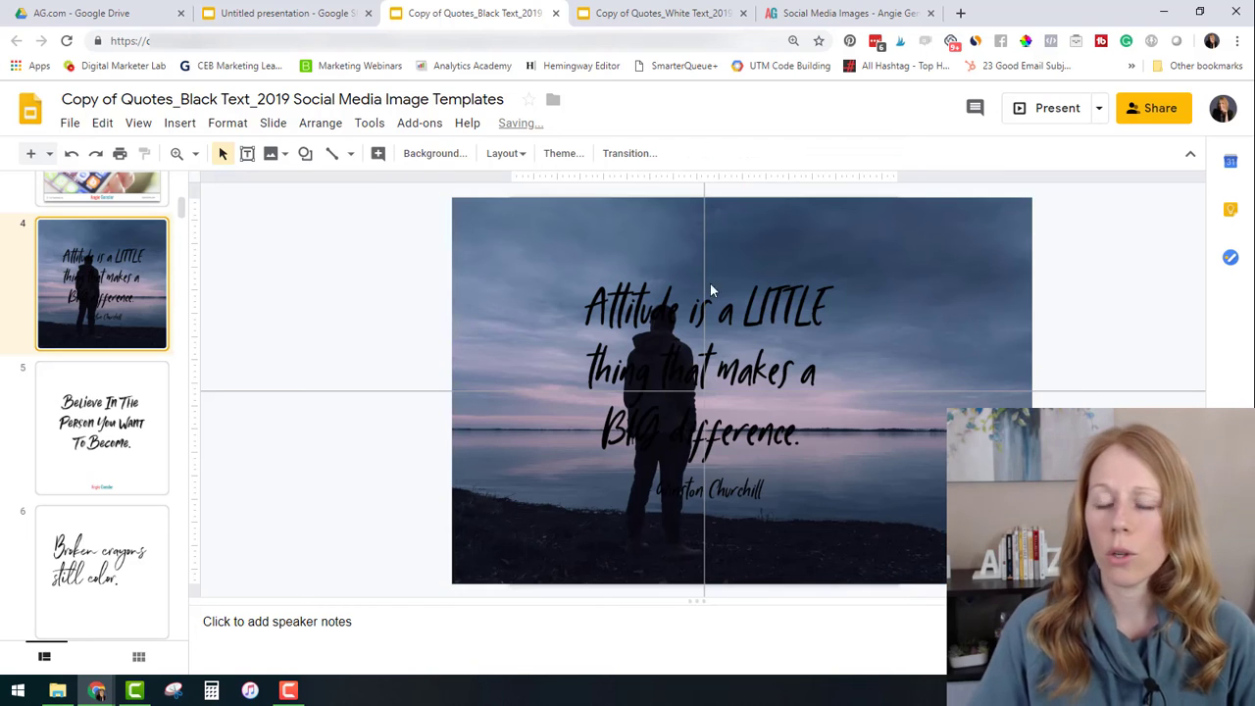
click(876, 233)
click(968, 243)
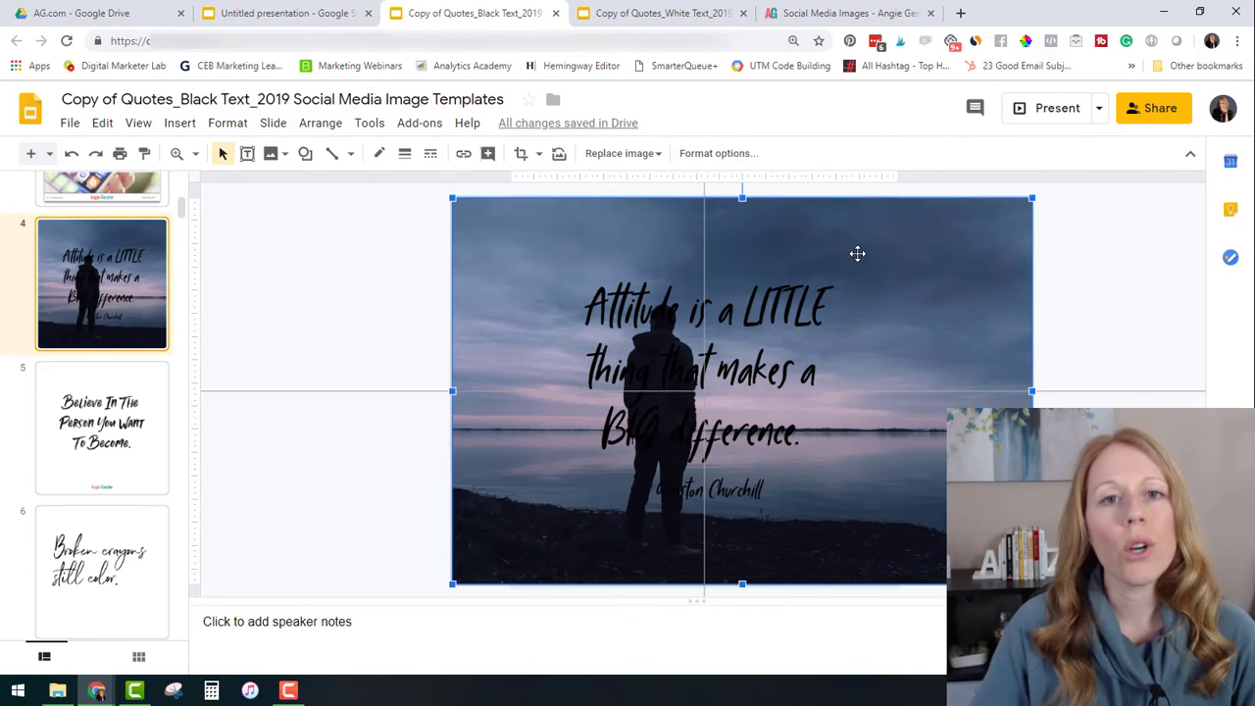
click(883, 218)
click(936, 221)
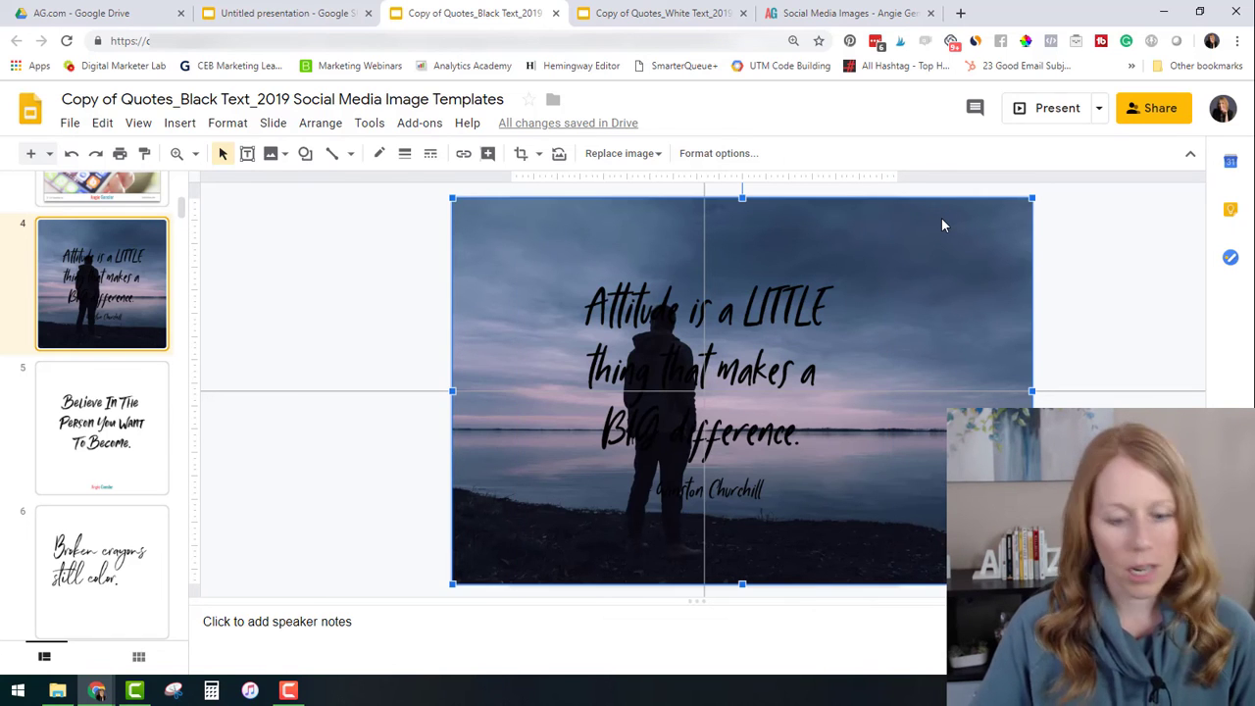
Step: Paste the lakeside photo onto the White Text slide 4, send it to back, and shift it left
click(663, 13)
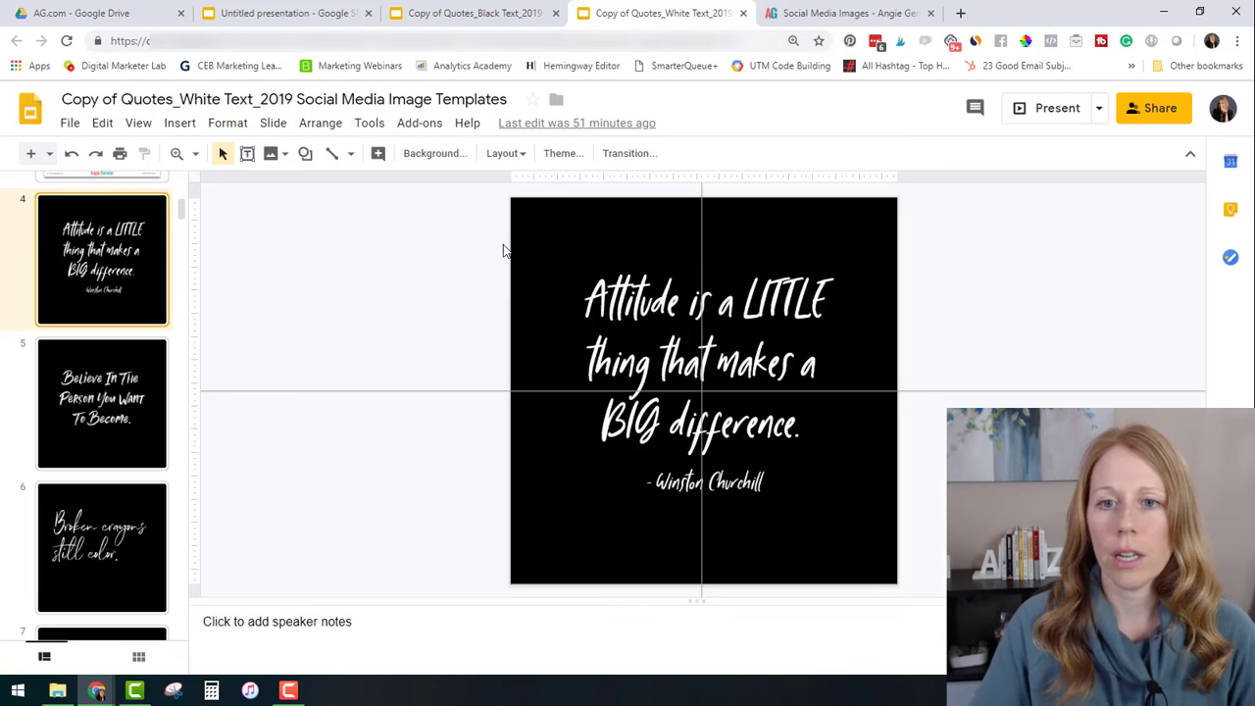
key(ctrl+v)
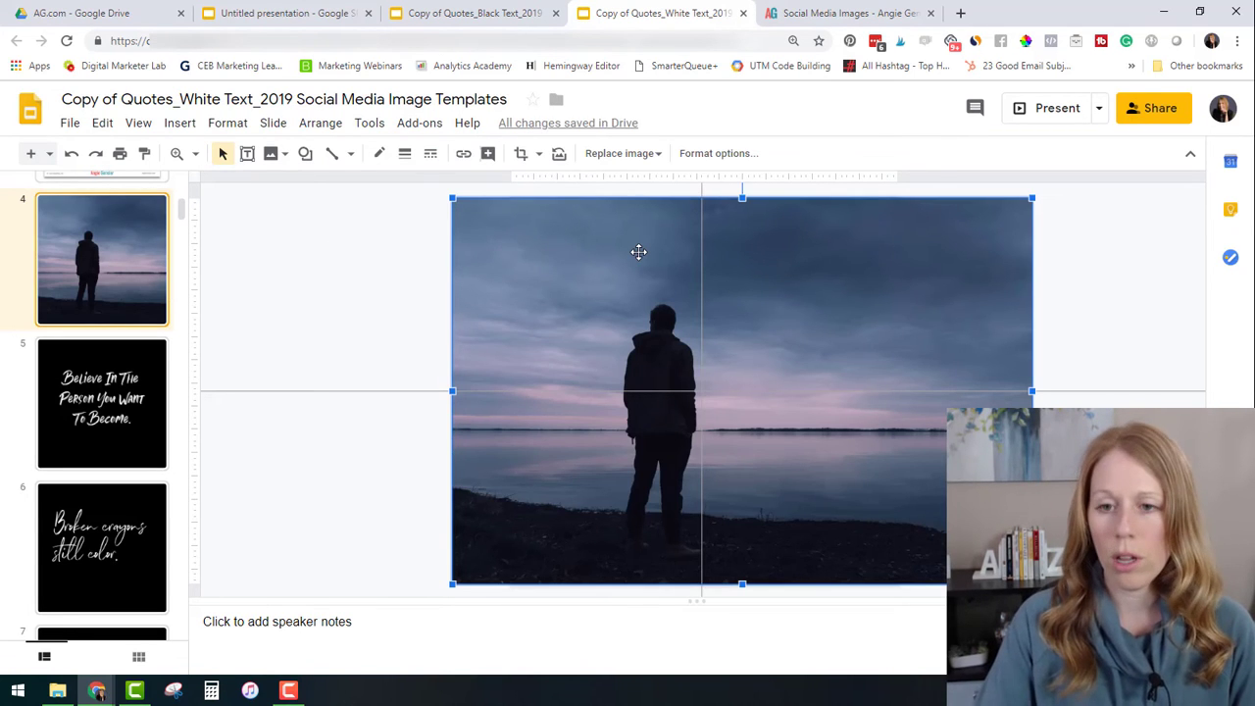
key(ctrl+shift+Down)
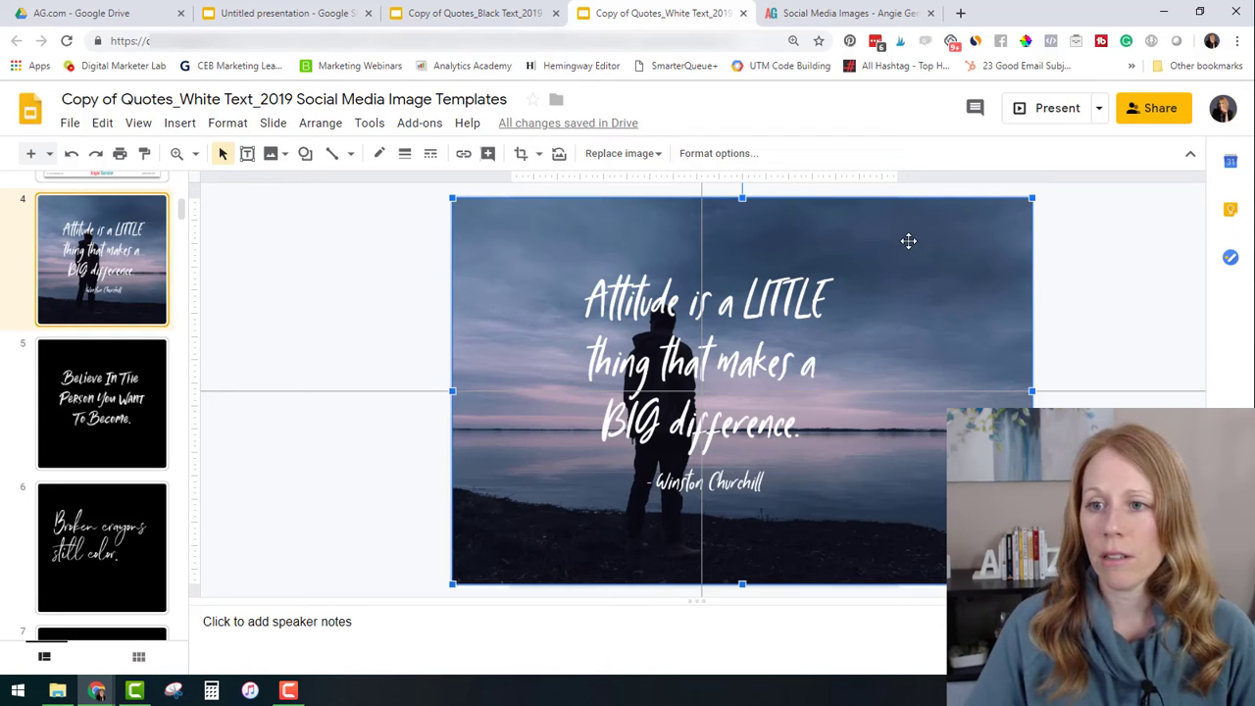
drag(991, 238, 933, 240)
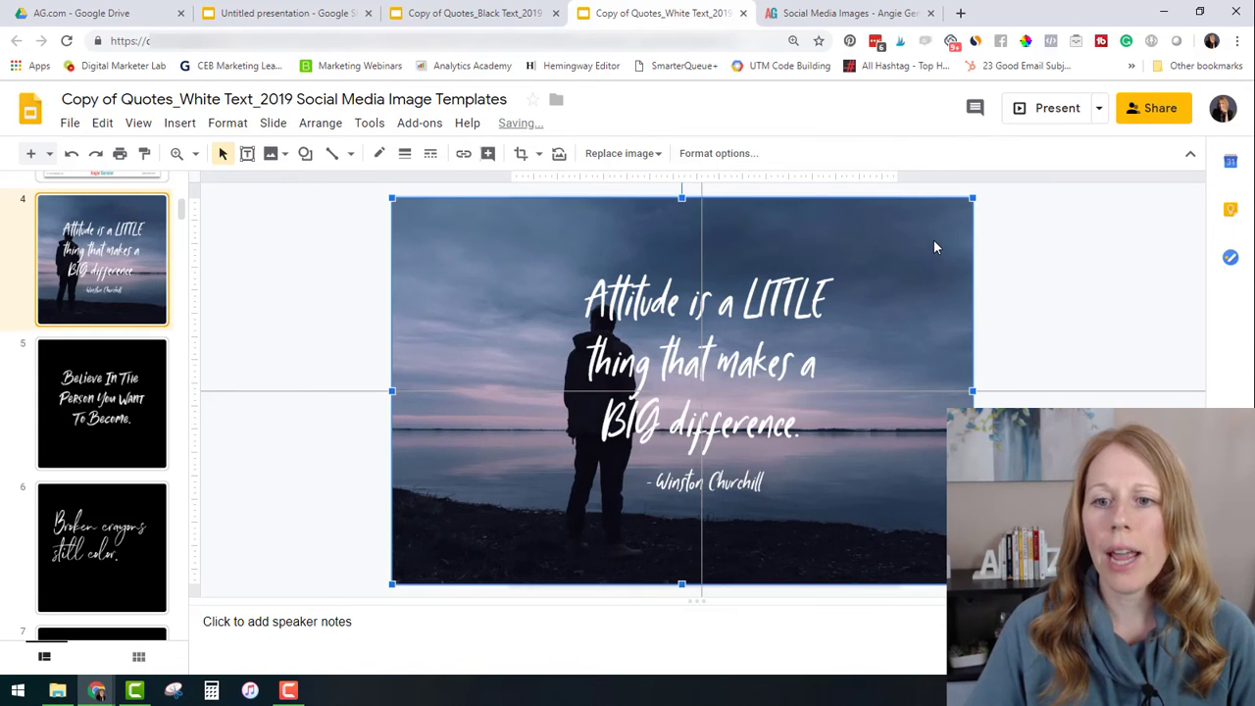
Step: Upload the small logo image, shrink it, and centre it at the slide's bottom
click(178, 125)
mouse_move(208, 154)
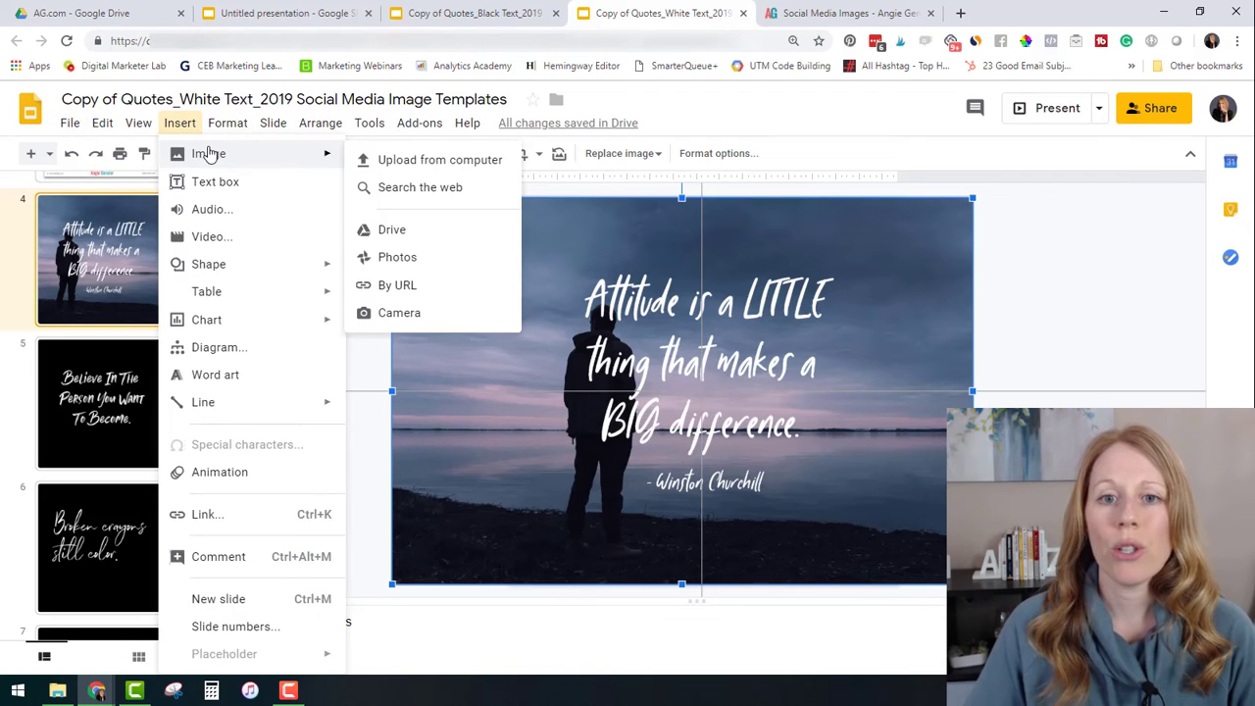
click(379, 160)
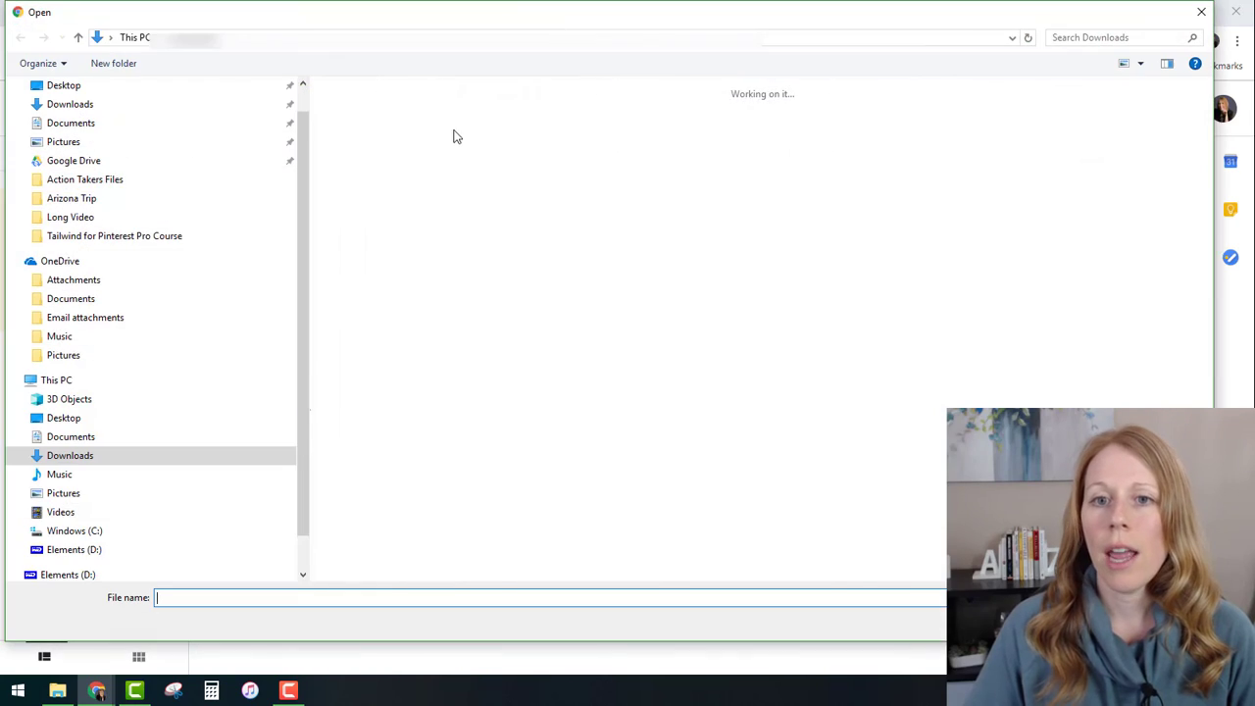
double_click(453, 133)
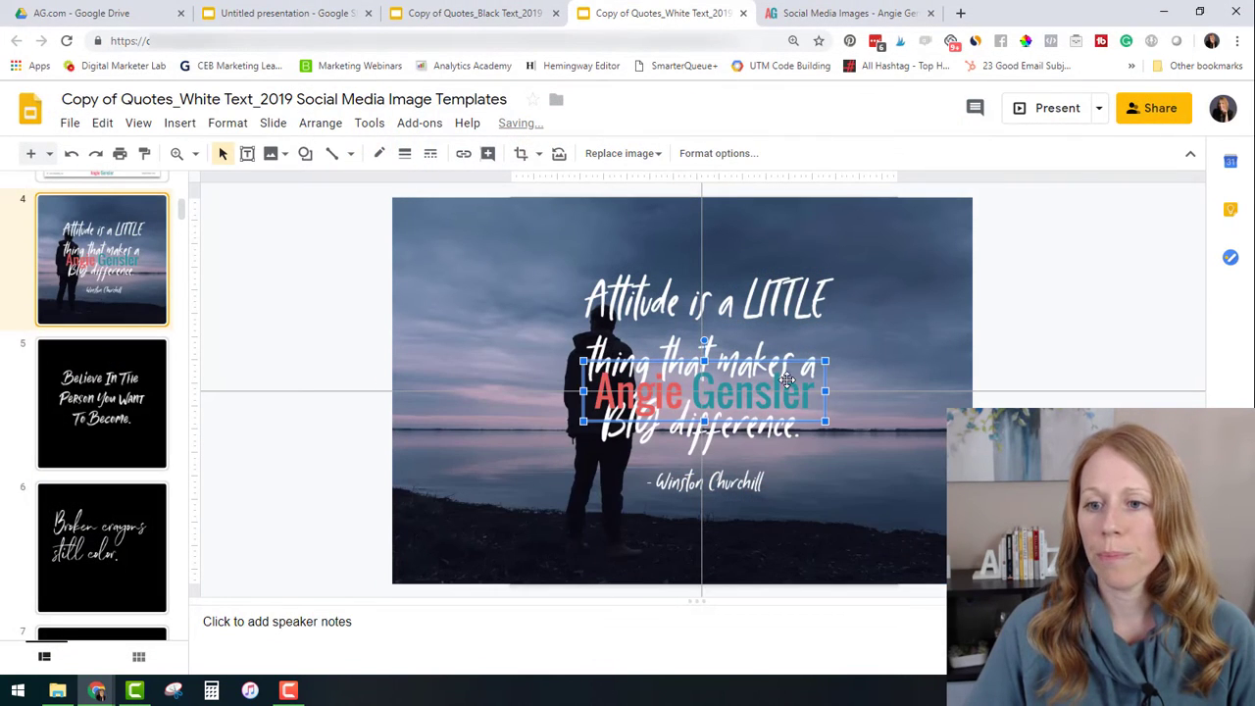
drag(825, 361, 699, 559)
click(942, 555)
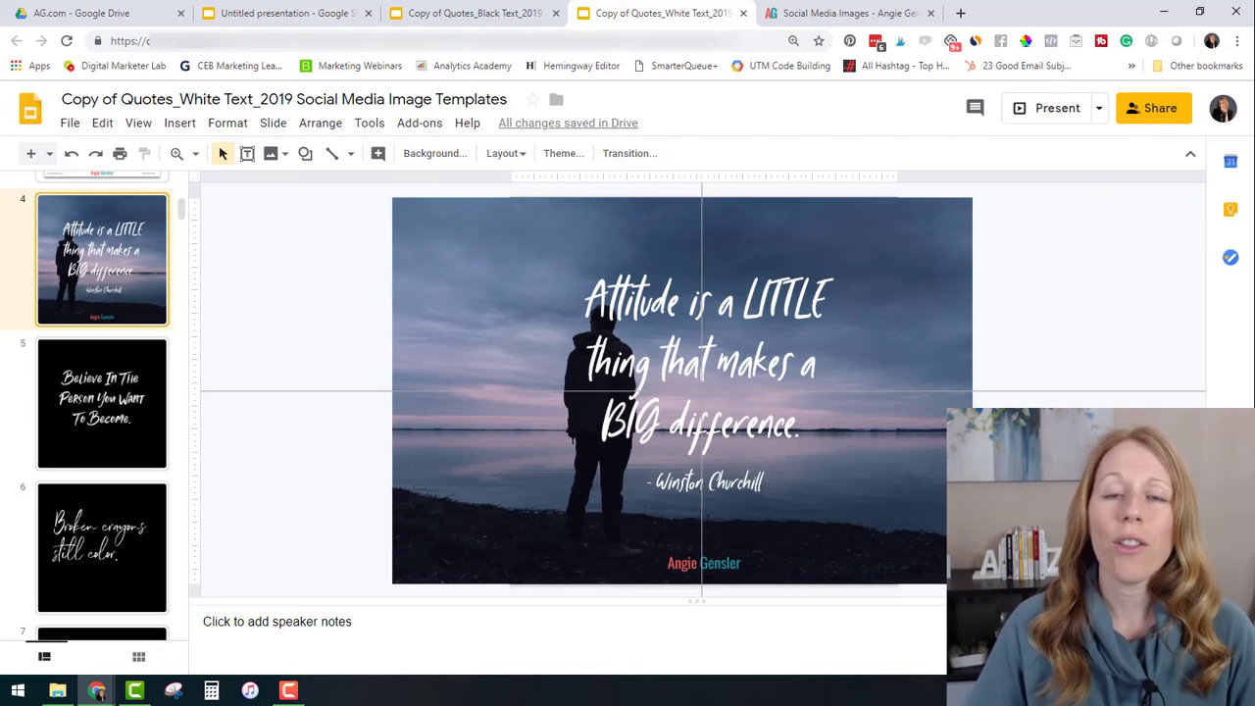
Step: Download the current Attitude slide as a PNG image (.png, current slide)
click(70, 122)
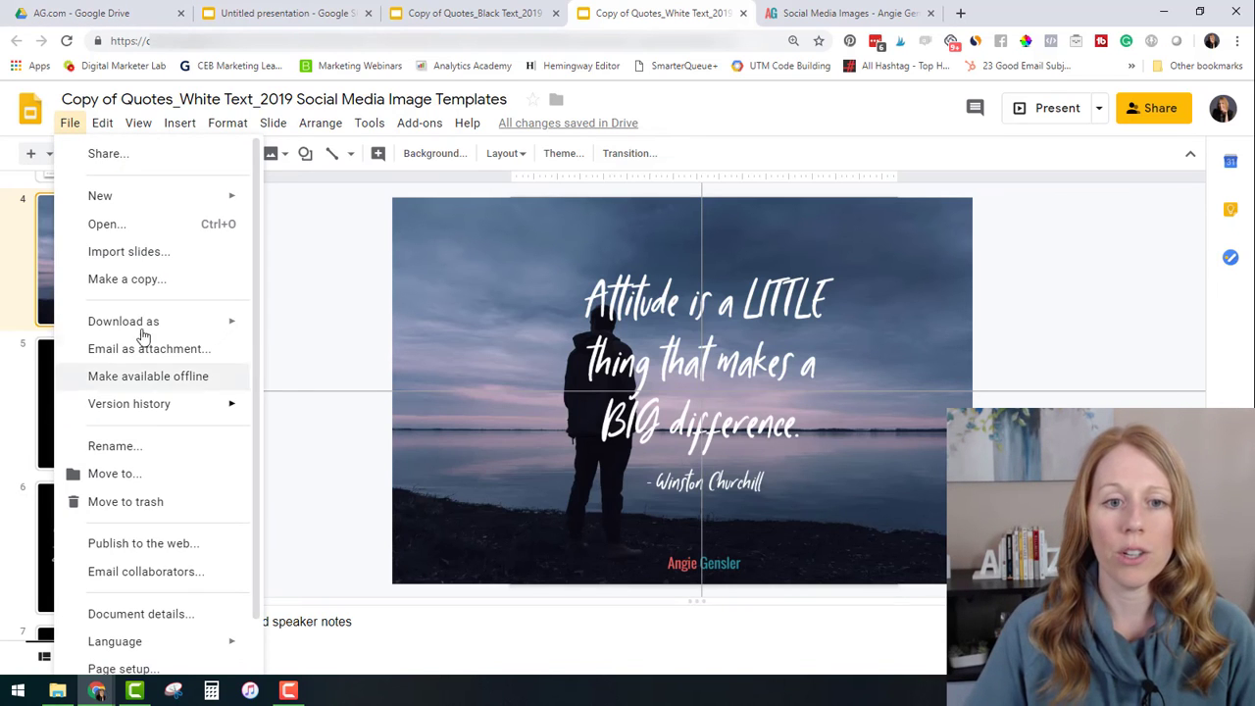
mouse_move(163, 321)
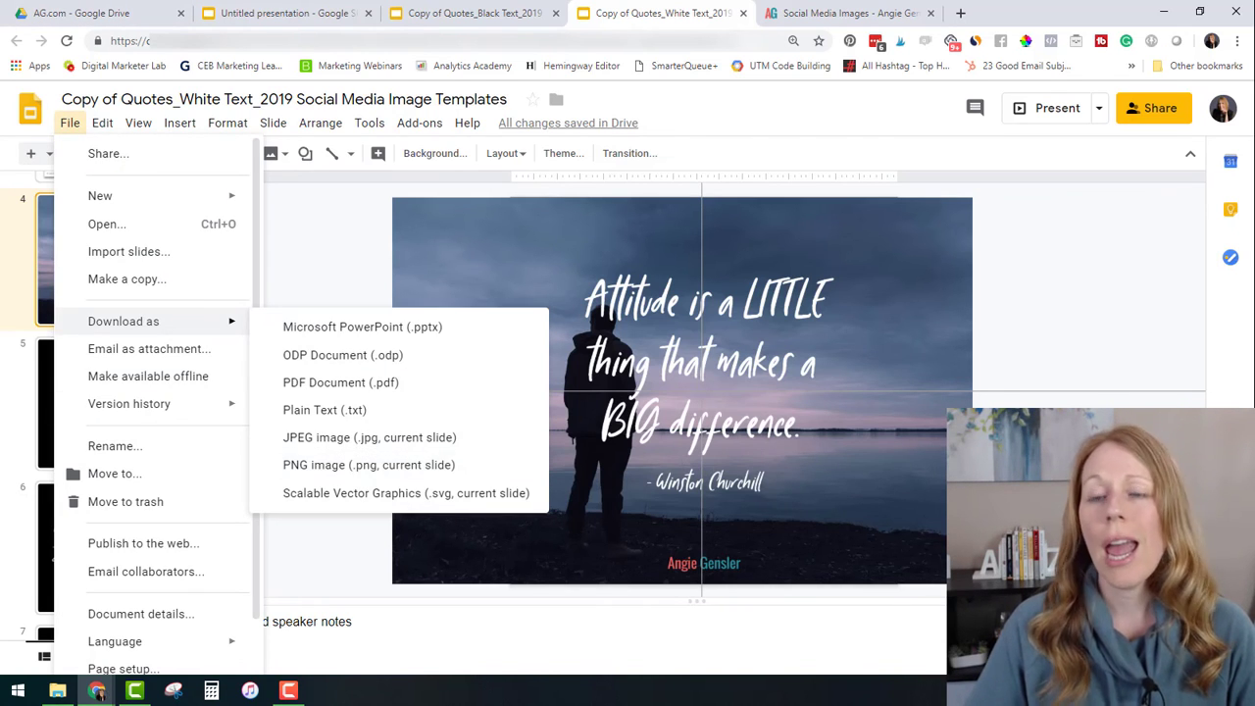
click(361, 471)
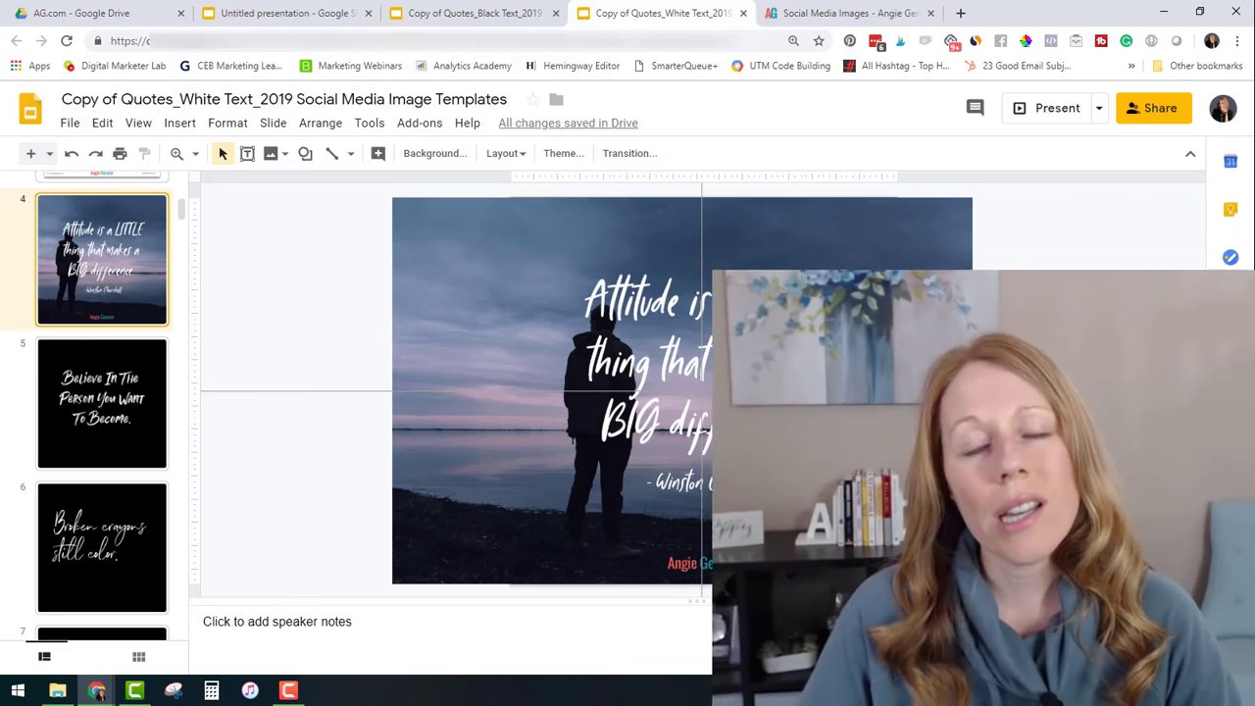